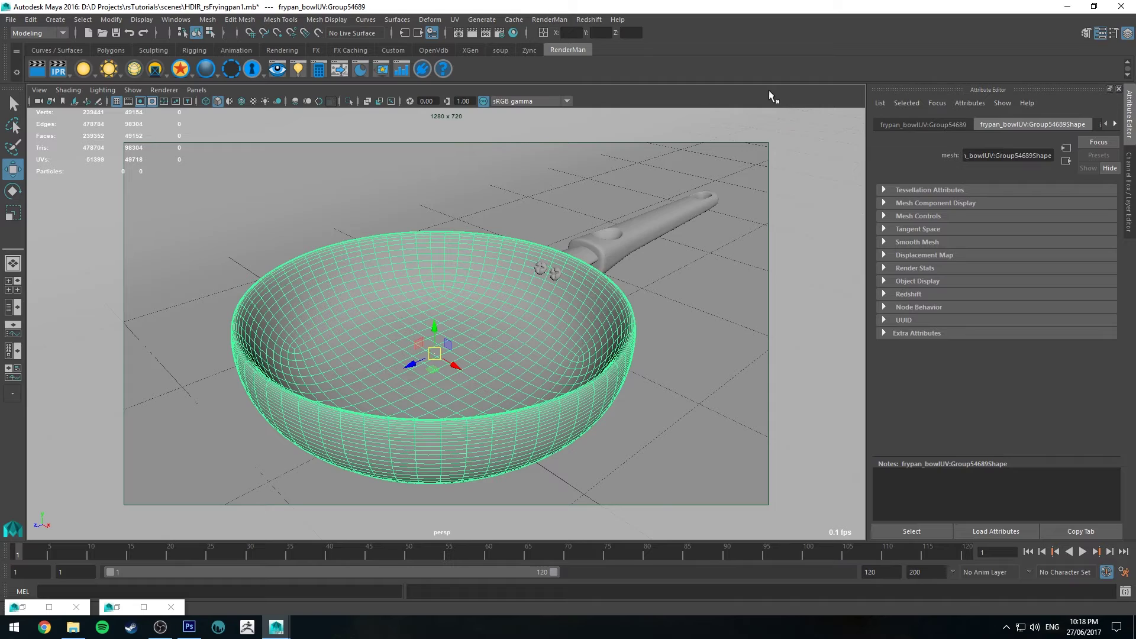
- Inspect the scene's dome light, area light disc and backdrop plane around the pan
alt+right_drag(673, 258, 584, 249)
alt+drag(584, 248, 516, 193)
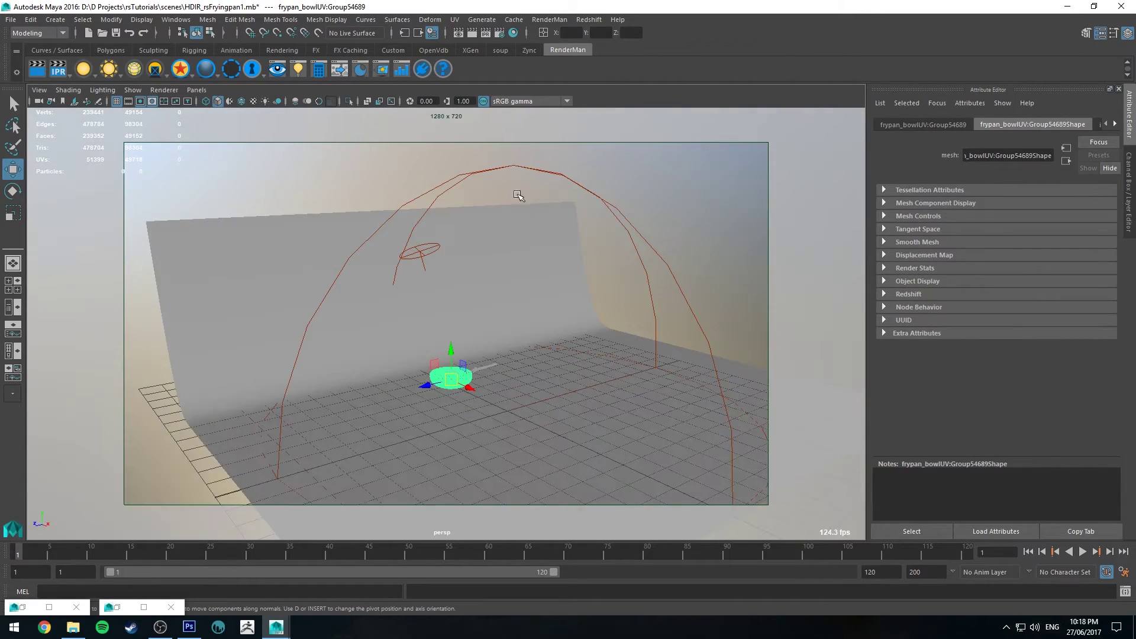
click(514, 168)
alt+drag(430, 195, 423, 253)
click(424, 253)
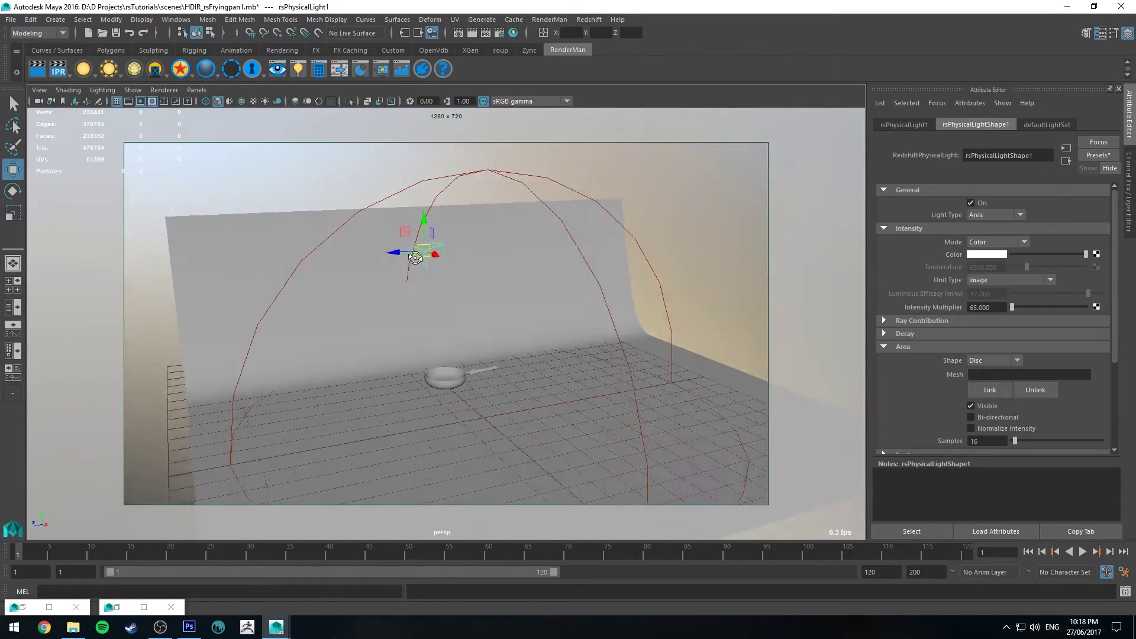
alt+right_drag(431, 249, 524, 380)
alt+middle_drag(525, 355, 525, 343)
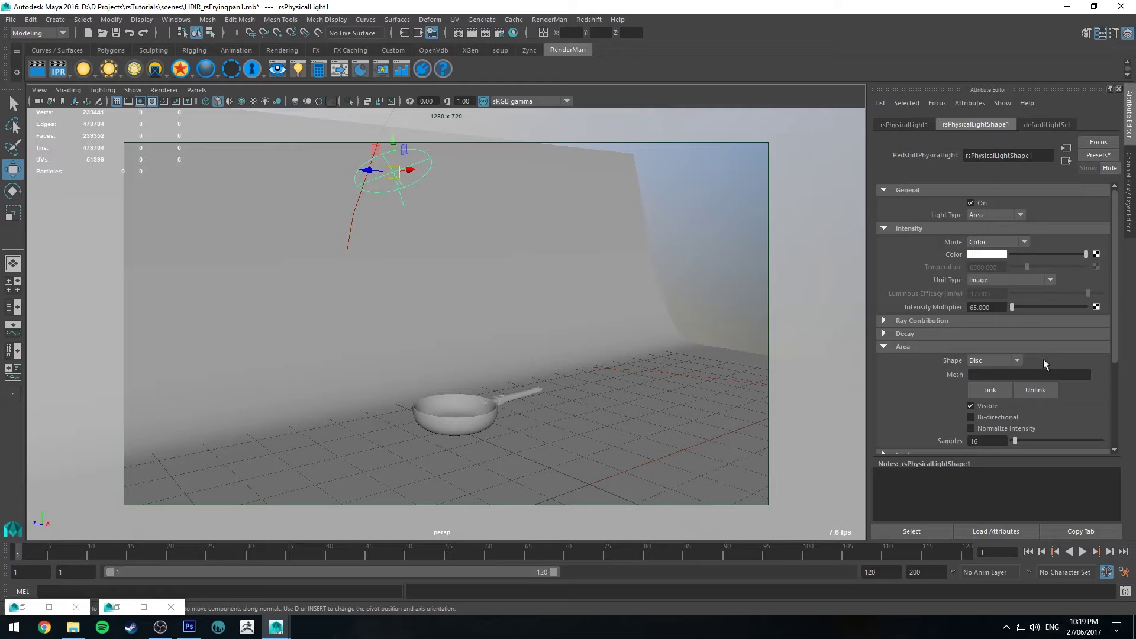
click(517, 281)
alt+drag(517, 282, 549, 288)
alt+drag(616, 312, 424, 326)
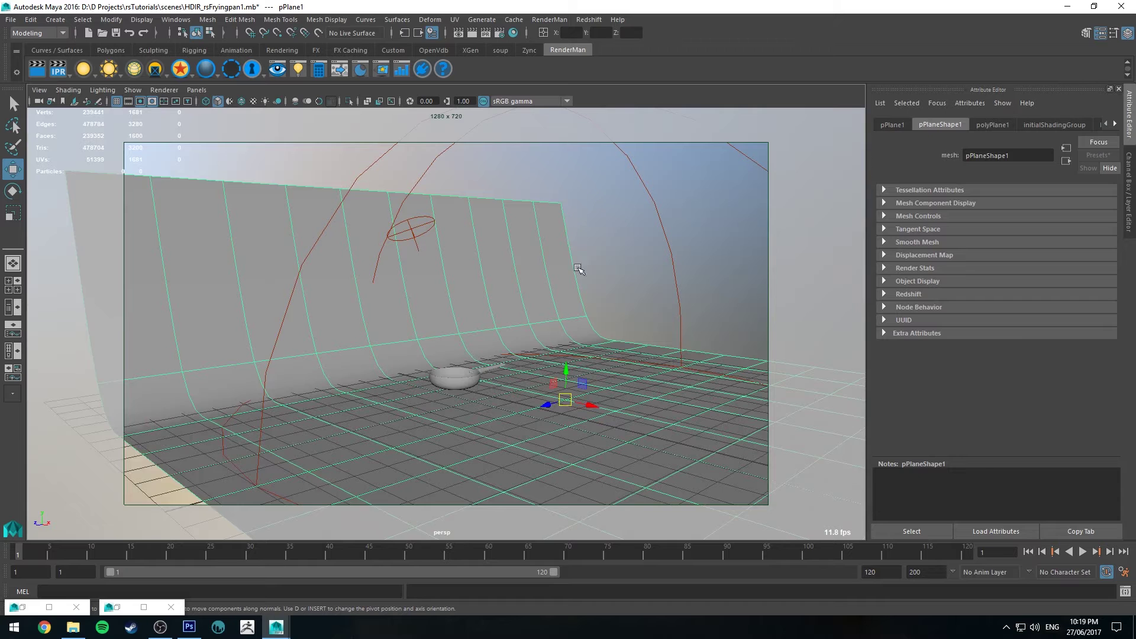
scroll(487, 279, up, 8)
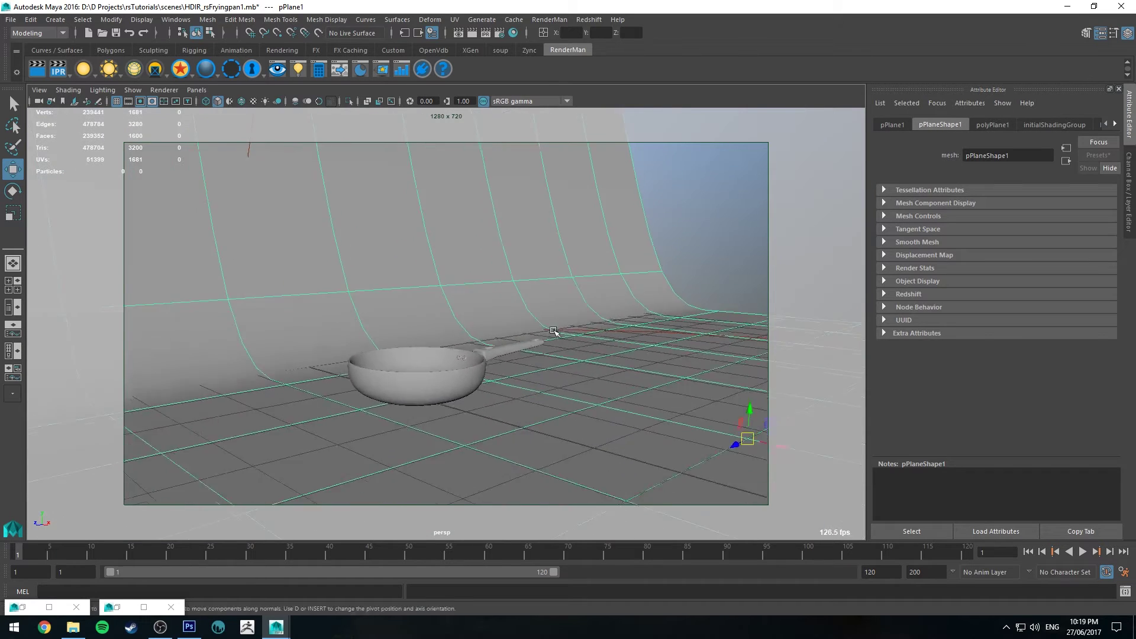
- In Hypershade, create a Redshift material named rsHandle
click(513, 33)
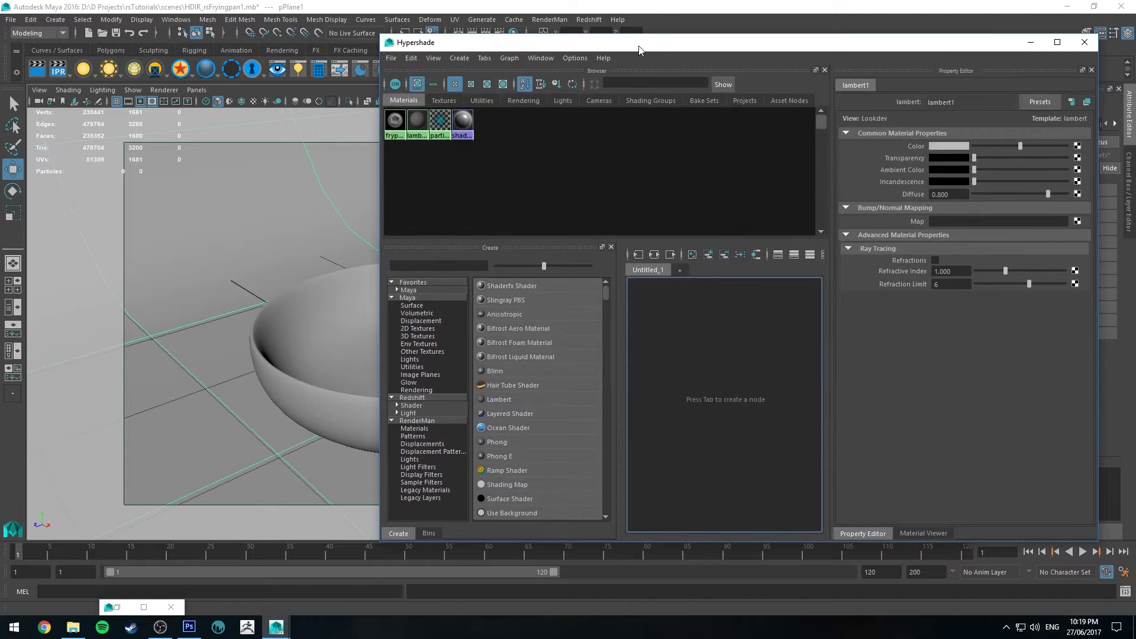
drag(638, 44, 585, 37)
click(357, 385)
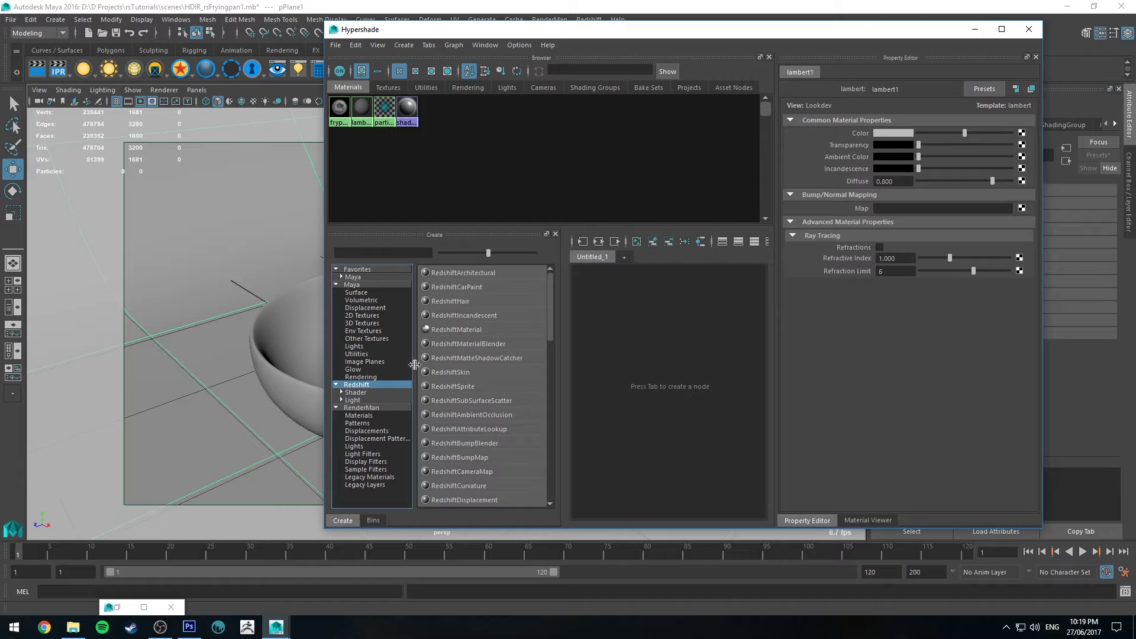
click(456, 330)
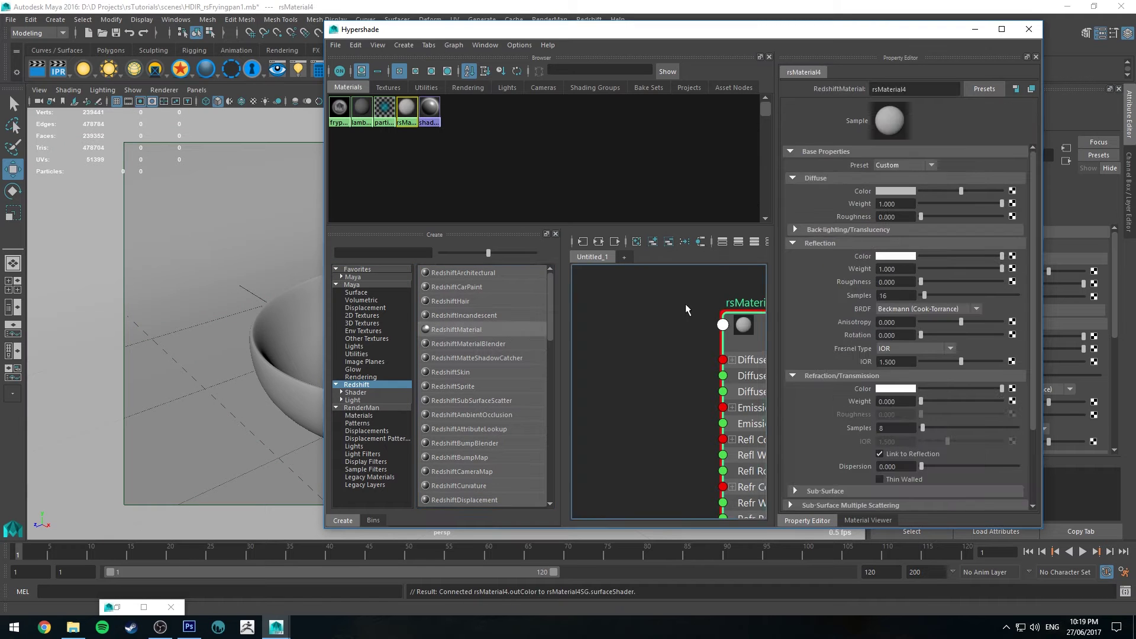
scroll(685, 304, up, 3)
drag(906, 89, 878, 90)
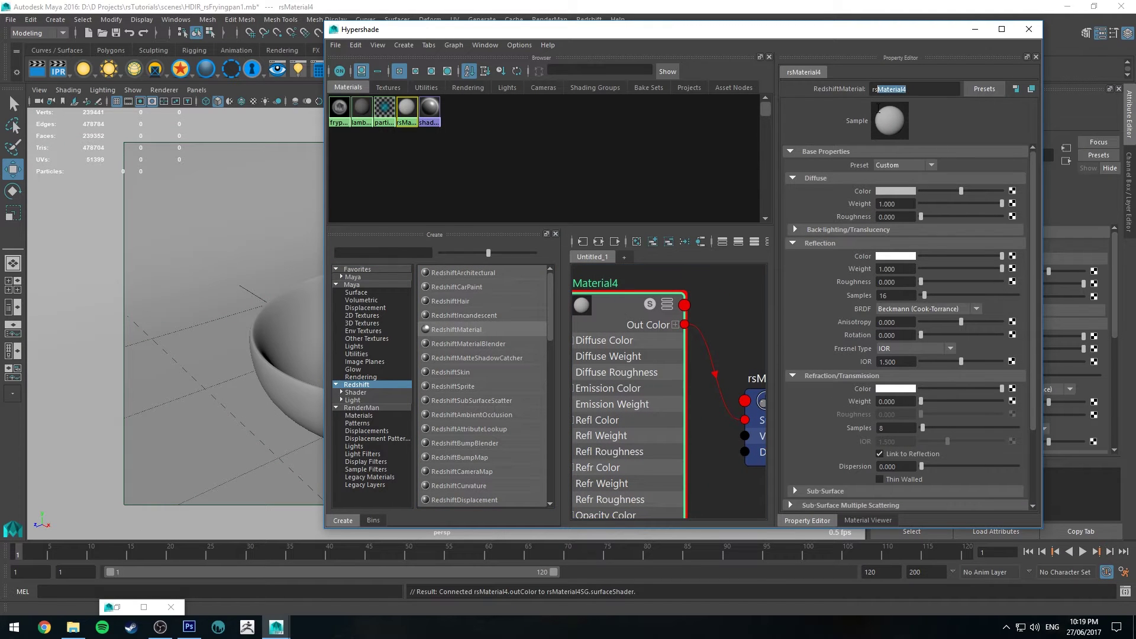
text(Handle)
key(Return)
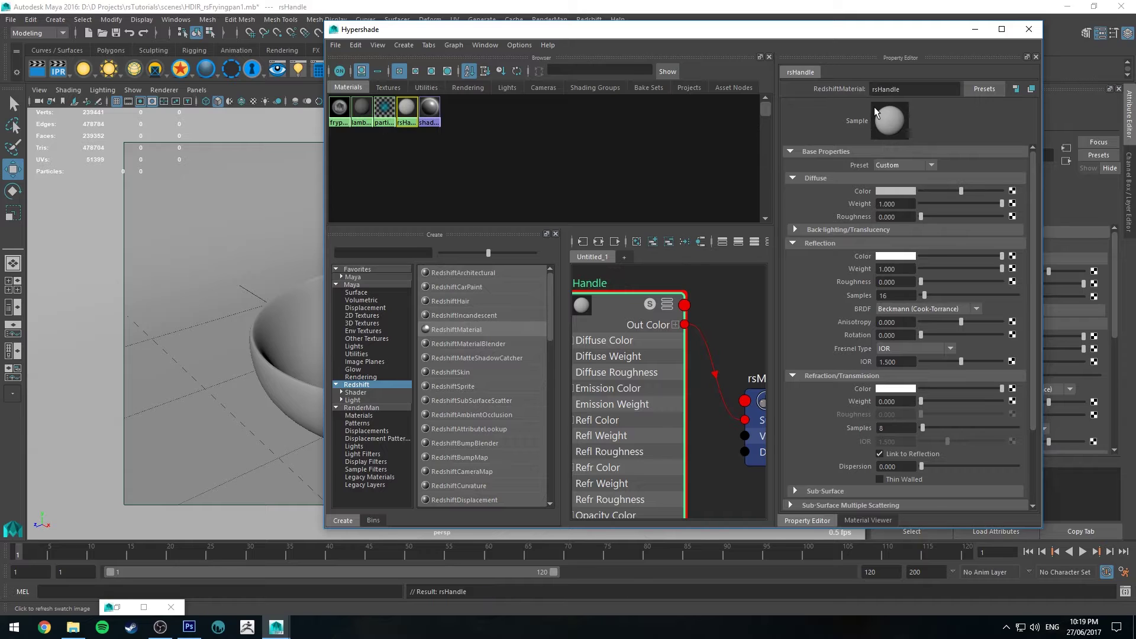
- Create a second Redshift material named rsHandleMount
click(634, 242)
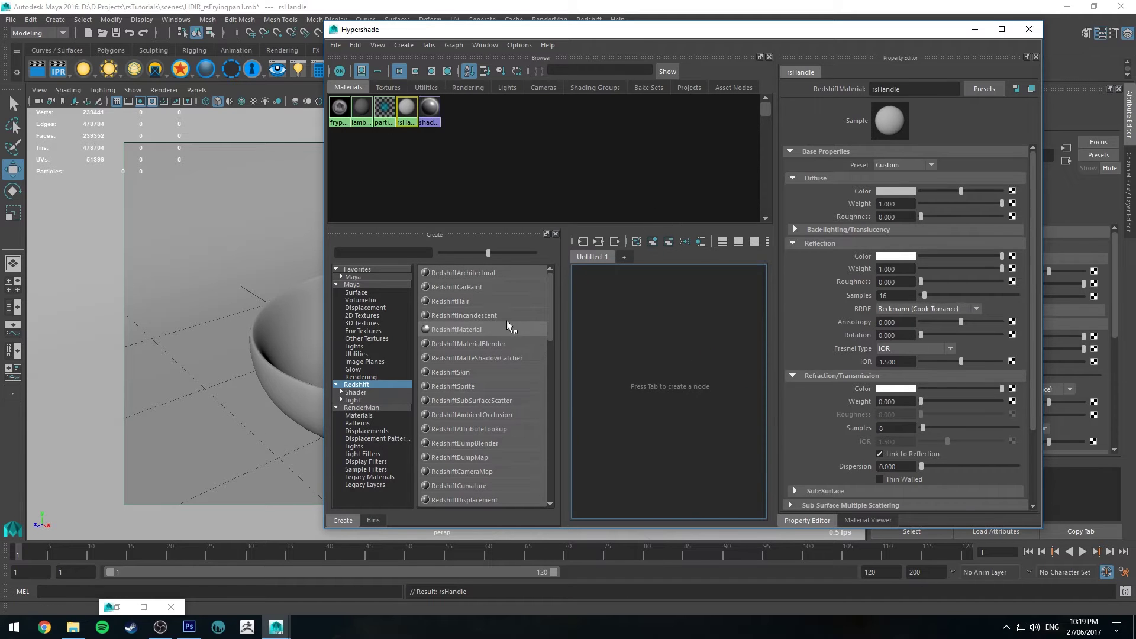
click(510, 329)
drag(920, 91, 877, 89)
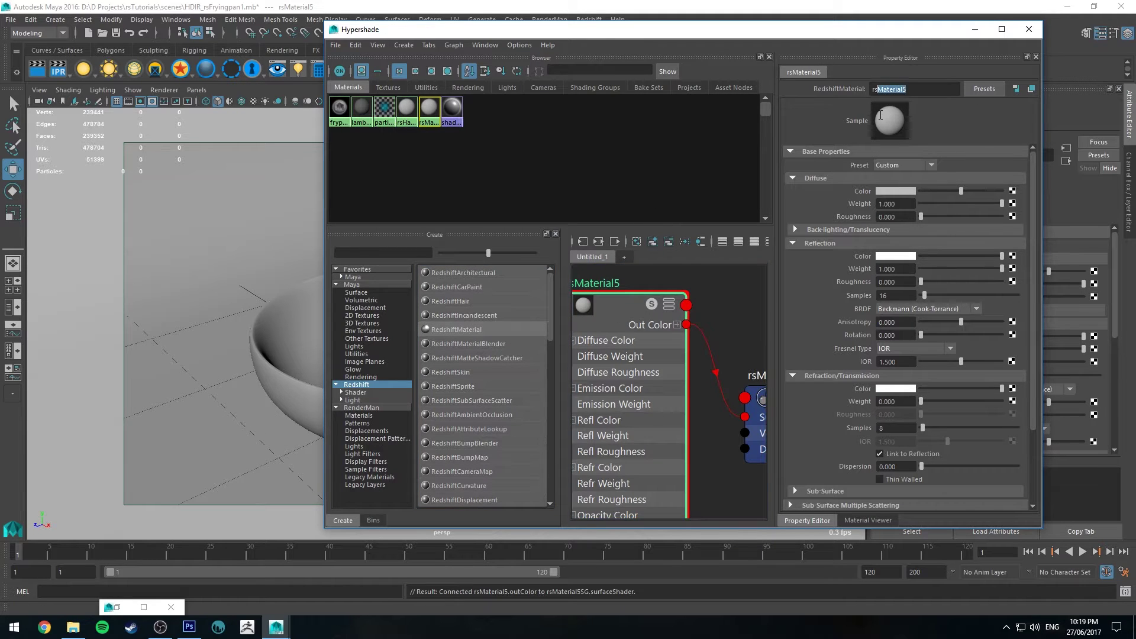
key(BackSpace)
text(HandleMount)
key(Return)
- Create a third Redshift material named rsBowl
click(634, 242)
click(461, 331)
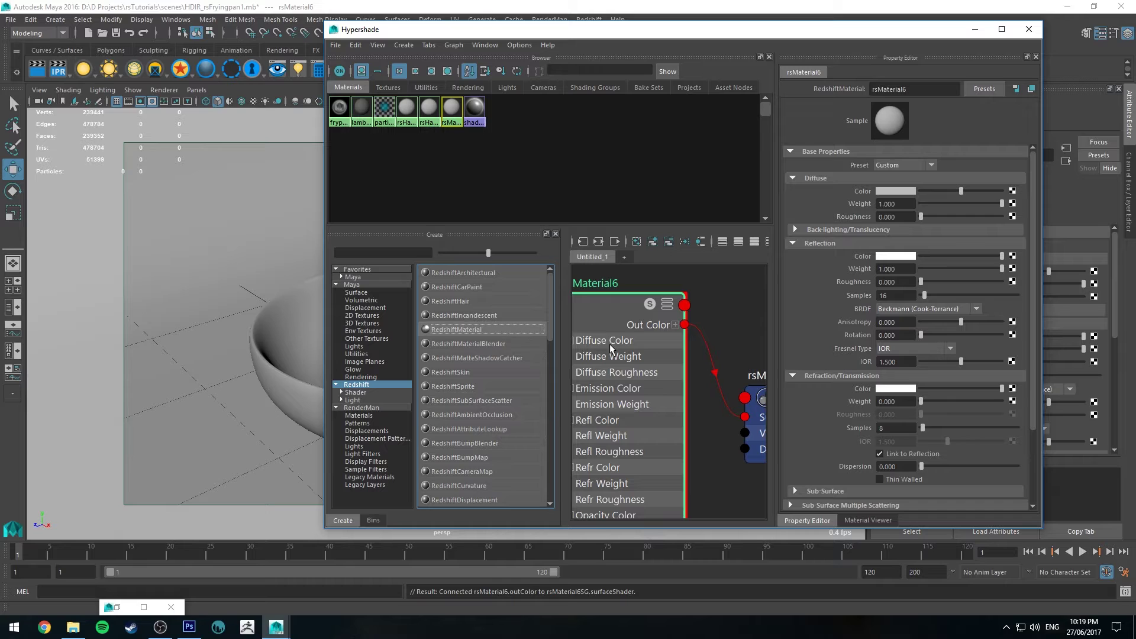
drag(949, 88, 883, 90)
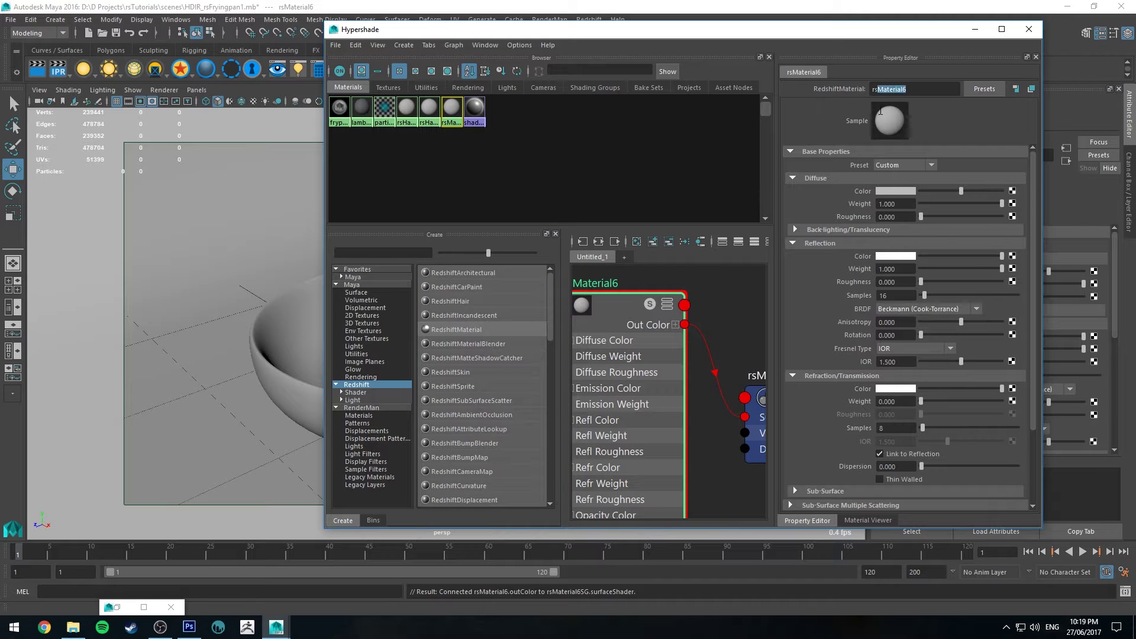
text(Bowl)
key(Return)
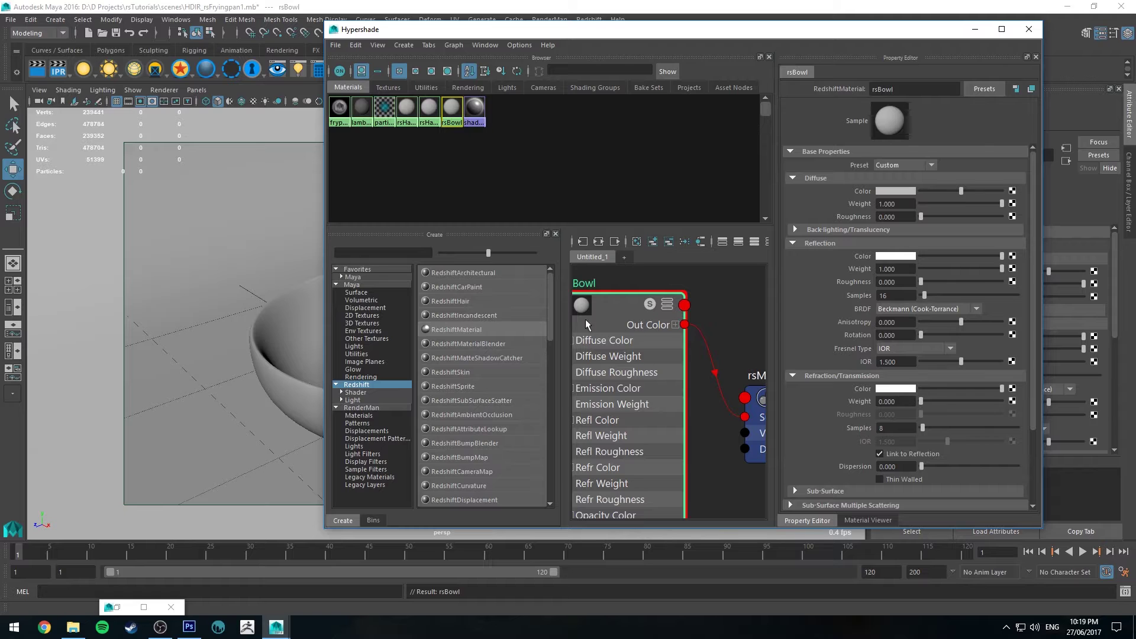
- Assign the rsHandle material to the pan's handle
click(406, 108)
drag(557, 32, 609, 88)
click(582, 256)
right_click(90, 160)
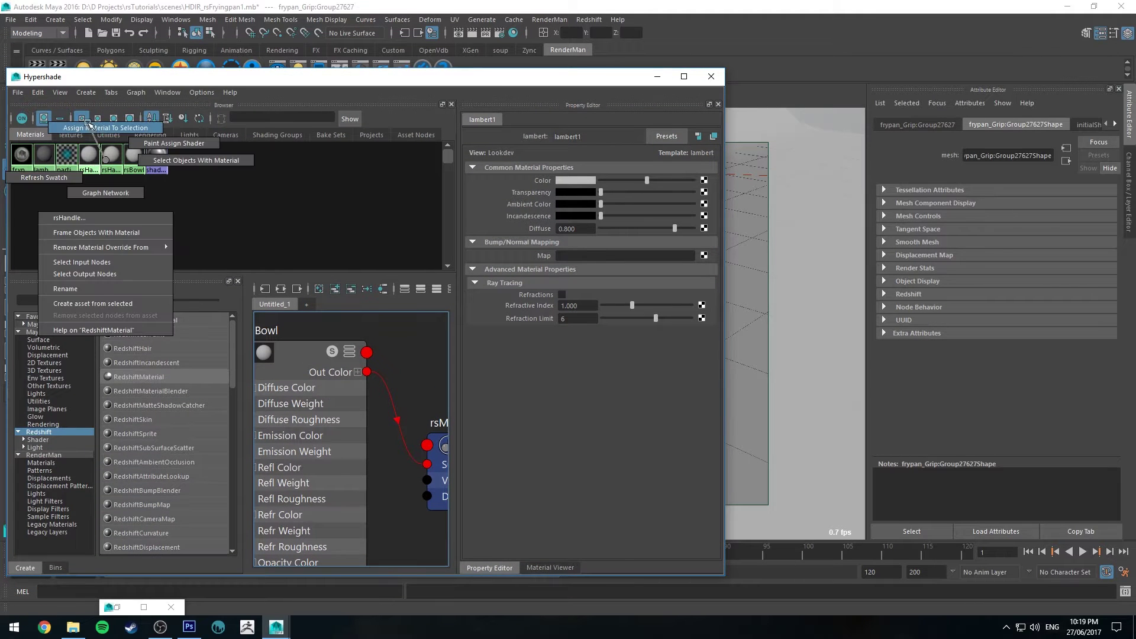
click(105, 128)
- Reselect the handle, show rsHandle's attributes, and bring the Render View into sight
click(657, 77)
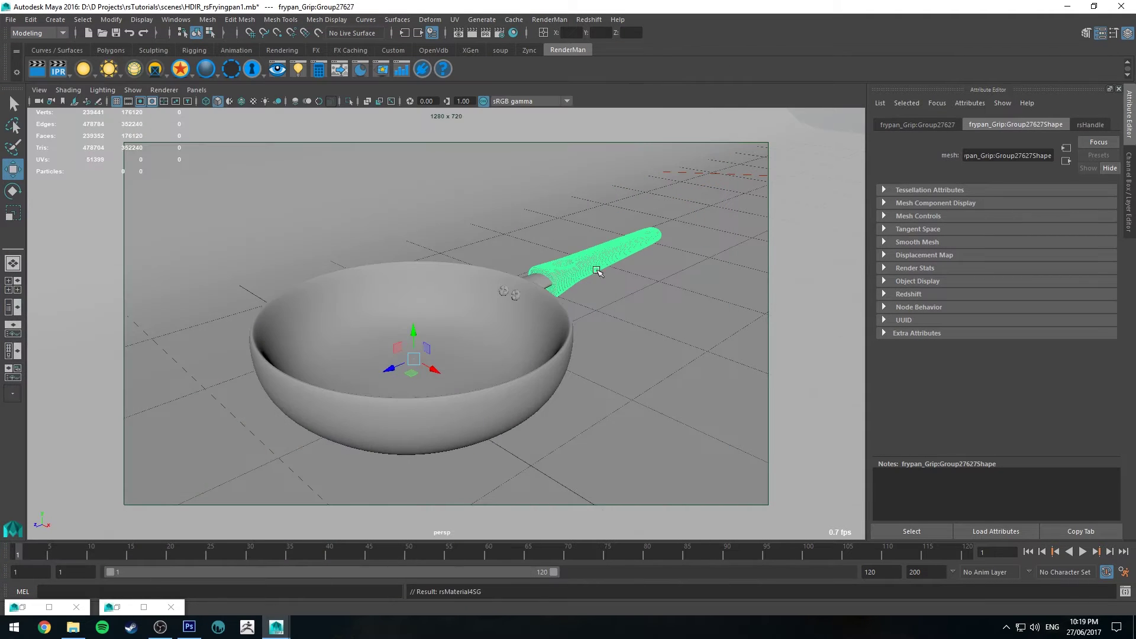
click(584, 202)
click(584, 261)
click(1092, 124)
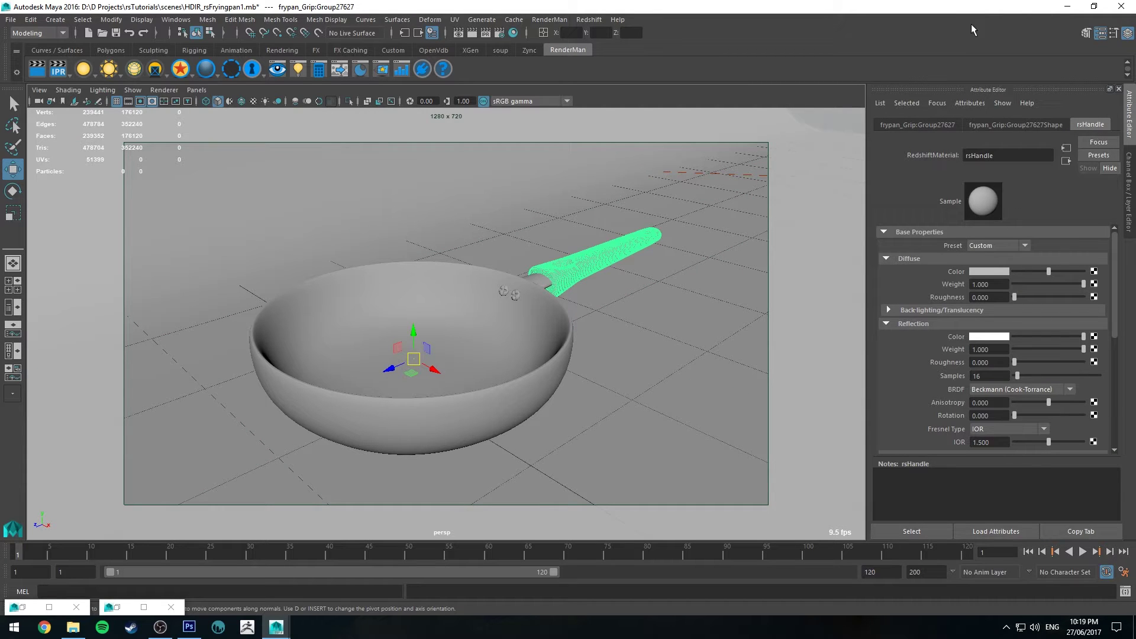
double_click(1037, 6)
mouse_move(178, 320)
alt+mouse_down()
mouse_move(205, 292)
mouse_move(203, 307)
mouse_move(166, 321)
alt+mouse_up()
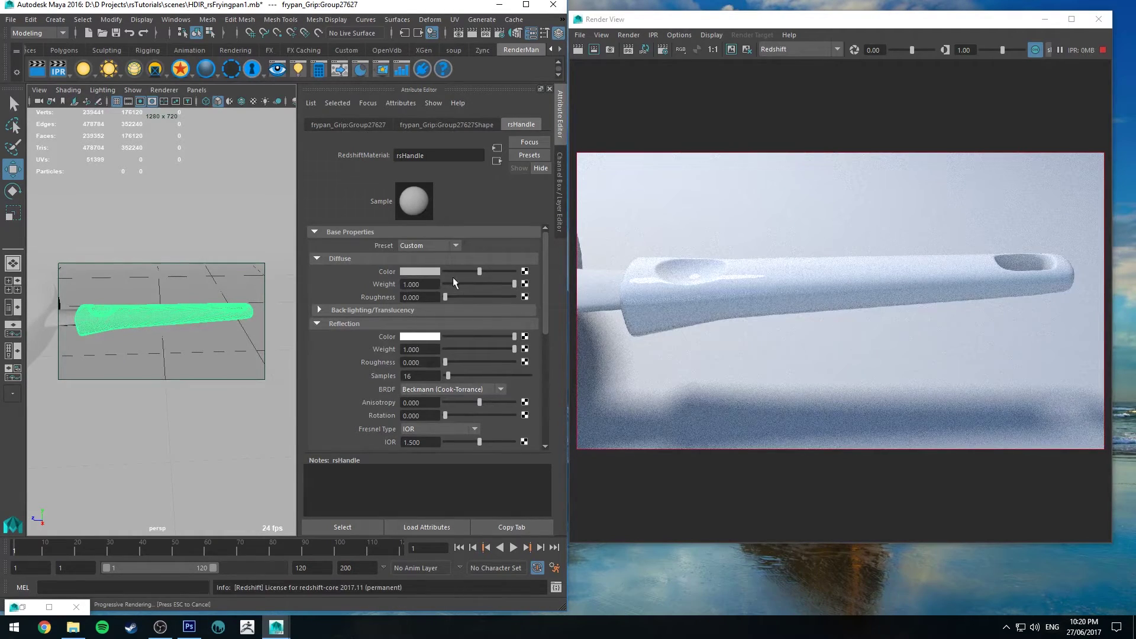
- Give rsHandle diffuse roughness 1.000, dark diffuse colour, reflection weight 0.100 and roughness 0.487
drag(446, 295, 514, 296)
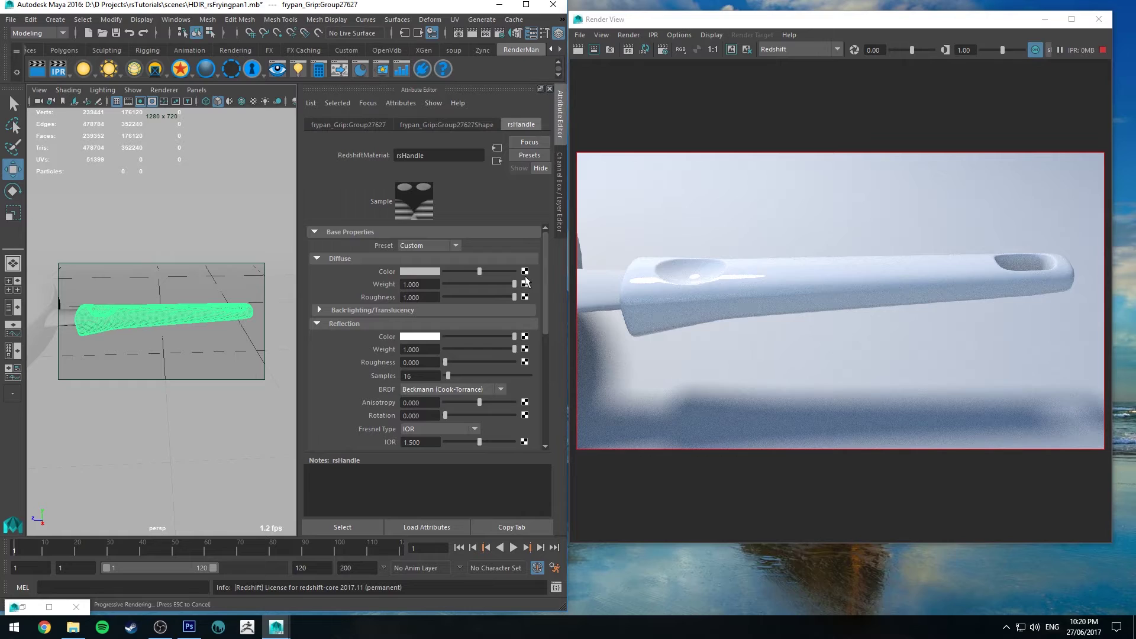
click(449, 272)
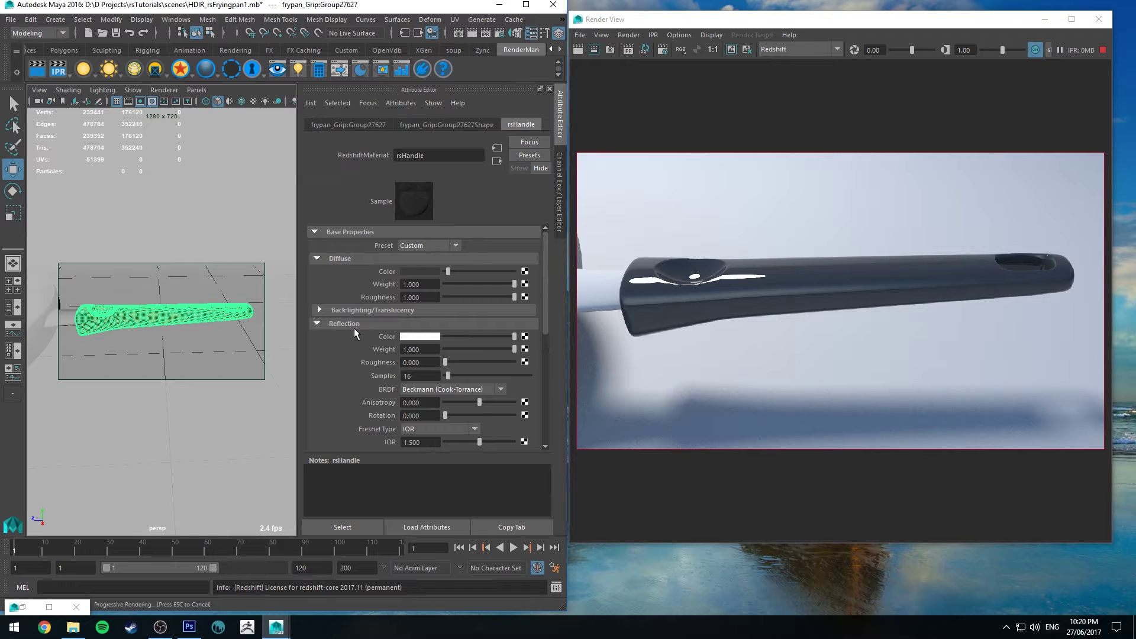
click(433, 349)
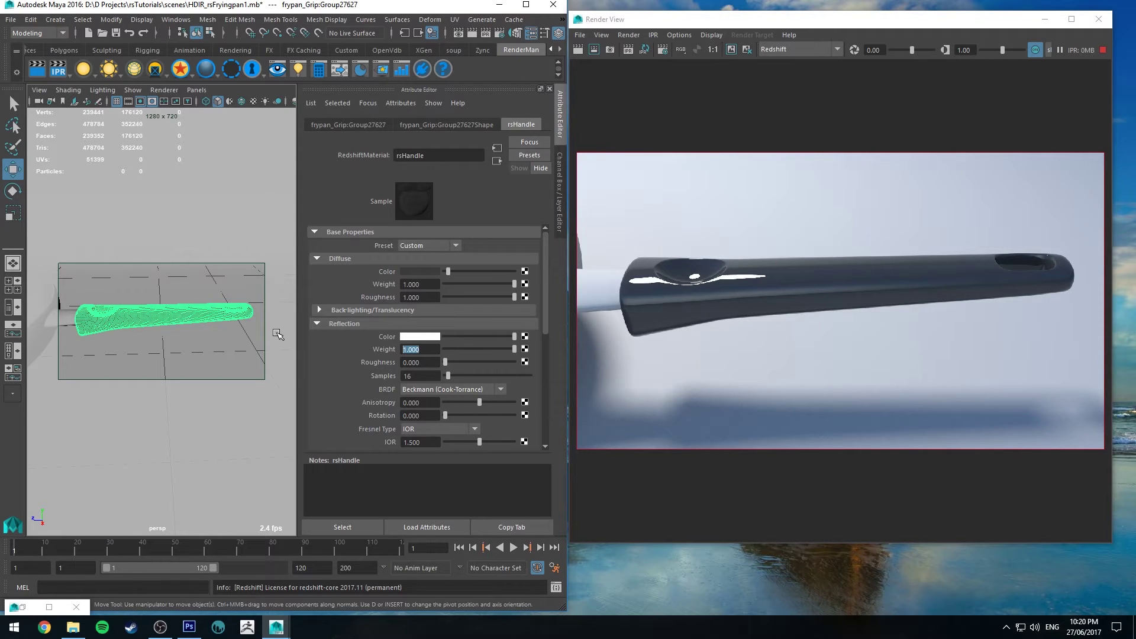
text(.)
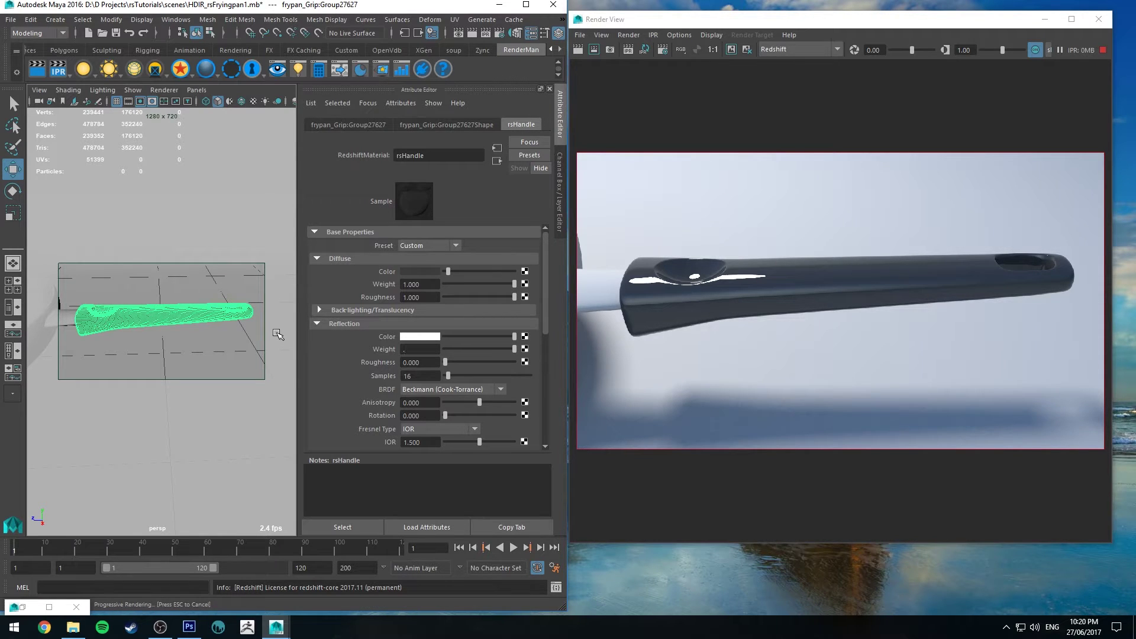
text(1)
key(Return)
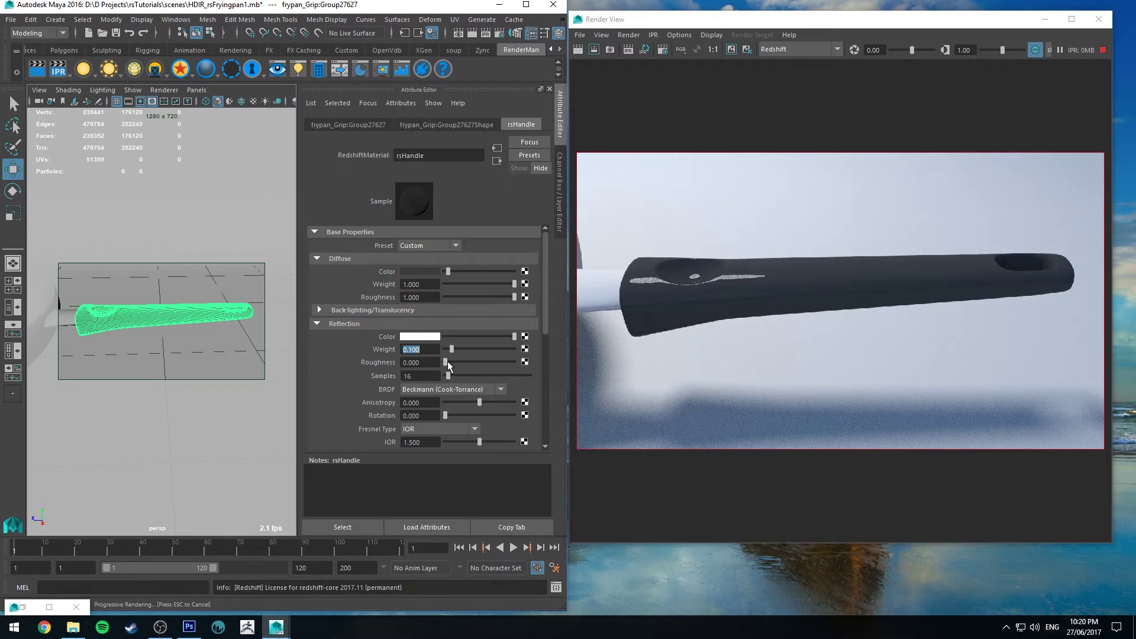
drag(448, 361, 478, 364)
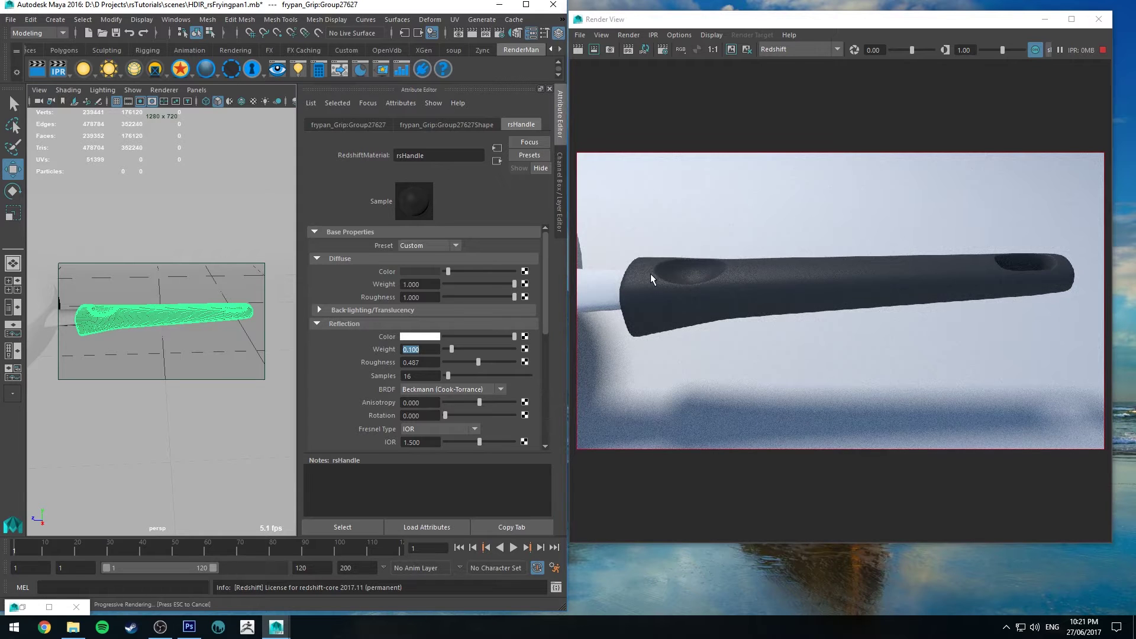
alt+drag(166, 301, 153, 305)
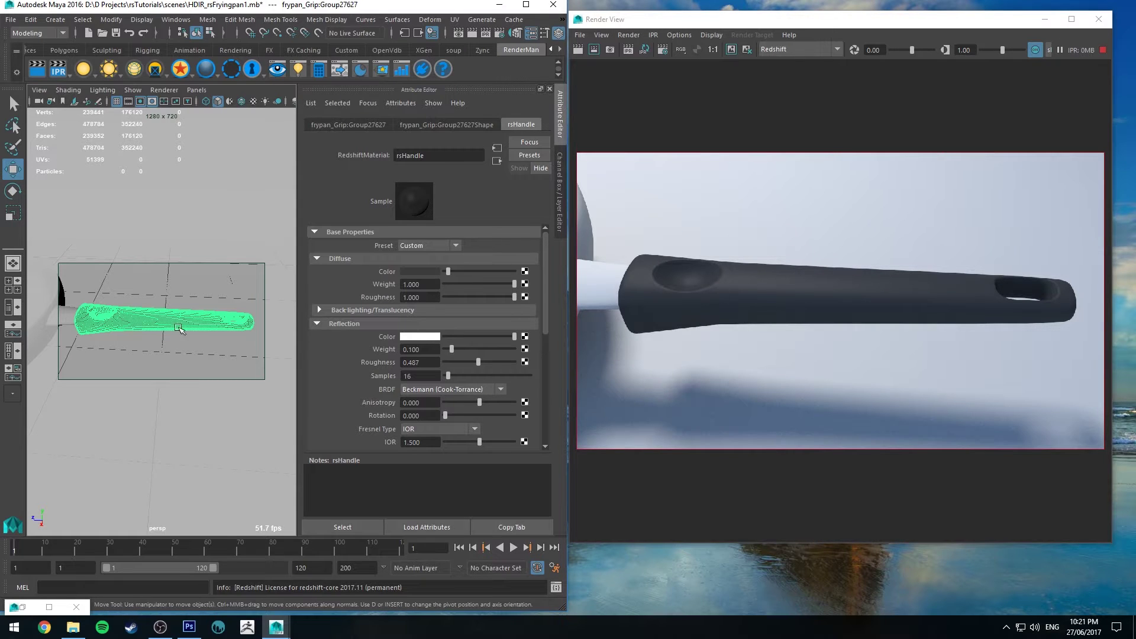
- Change rsHandle's reflection BRDF from Beckmann to GGX and check the grip render
click(481, 388)
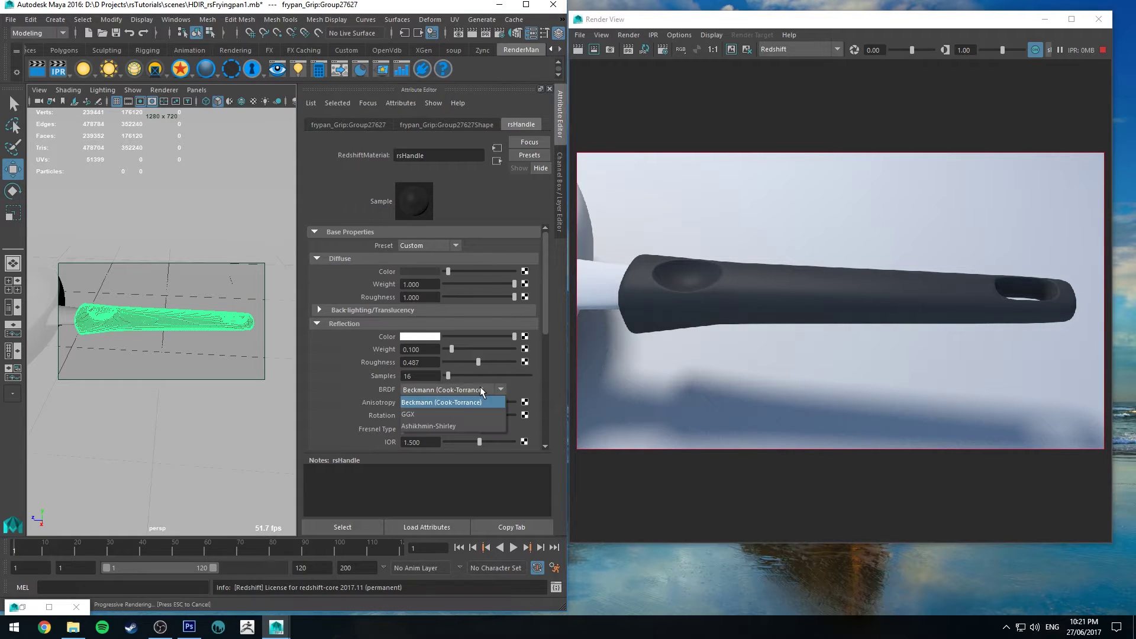
click(416, 414)
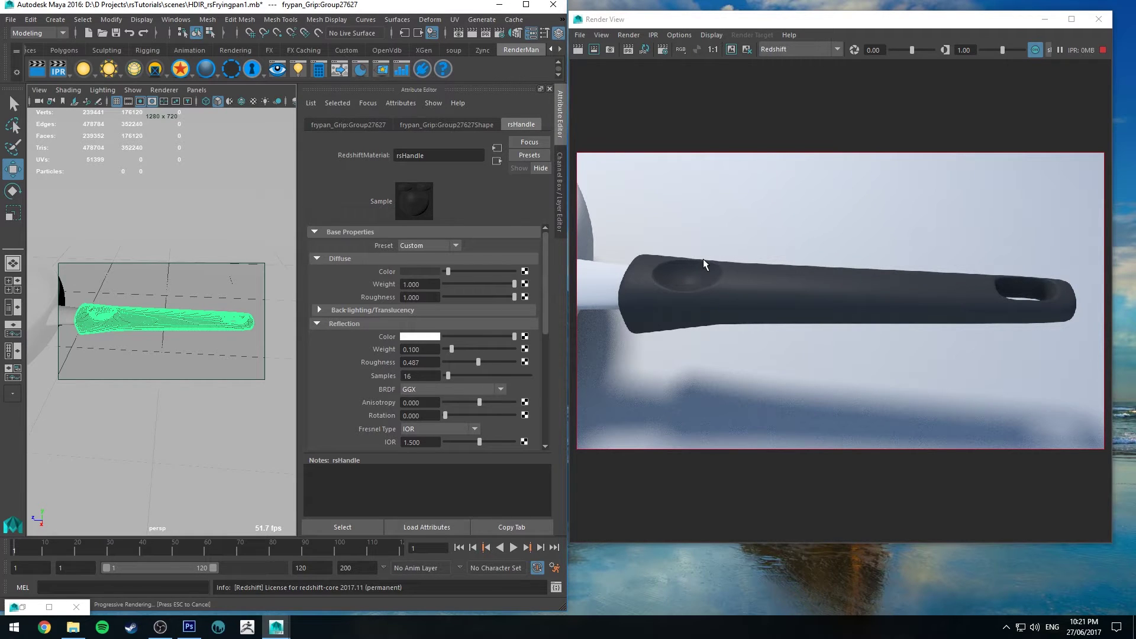
click(460, 389)
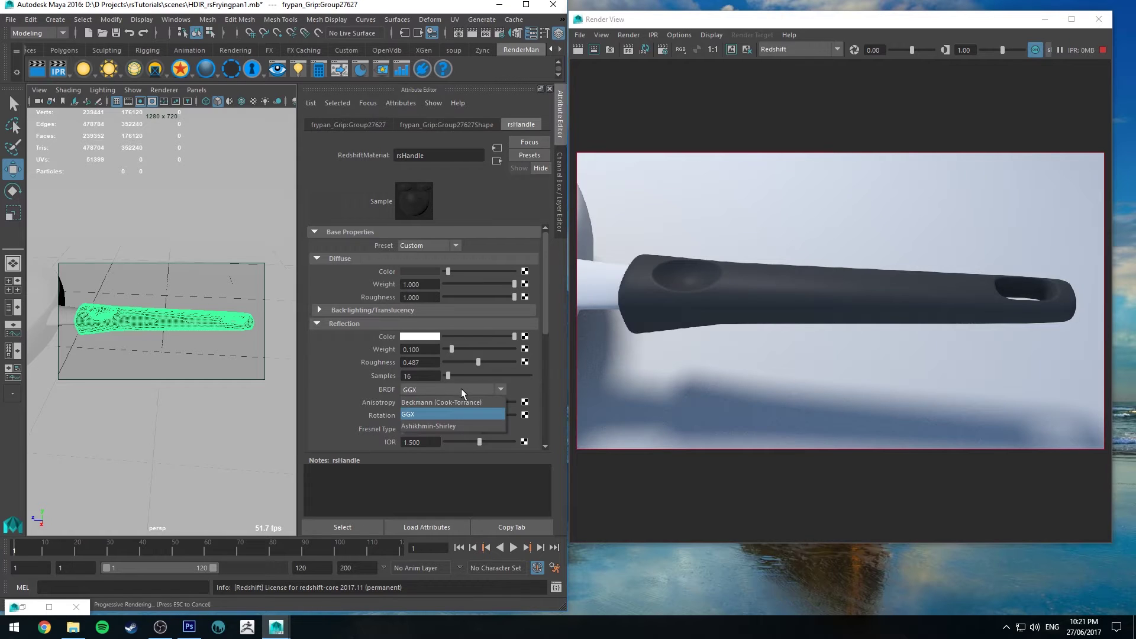
click(340, 357)
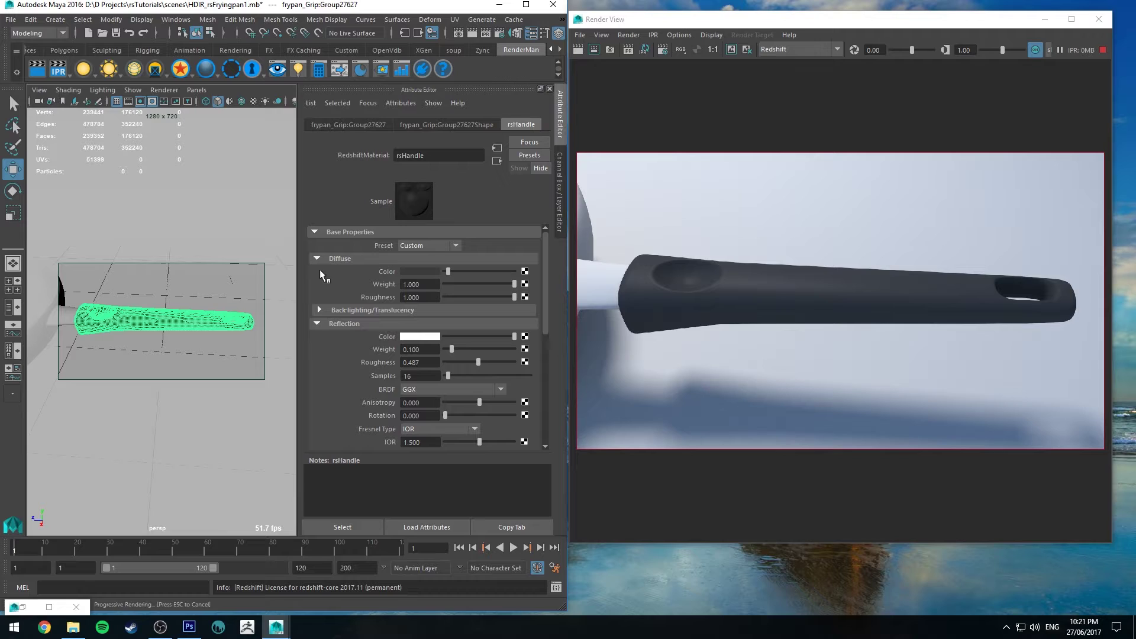
alt+drag(185, 316, 161, 335)
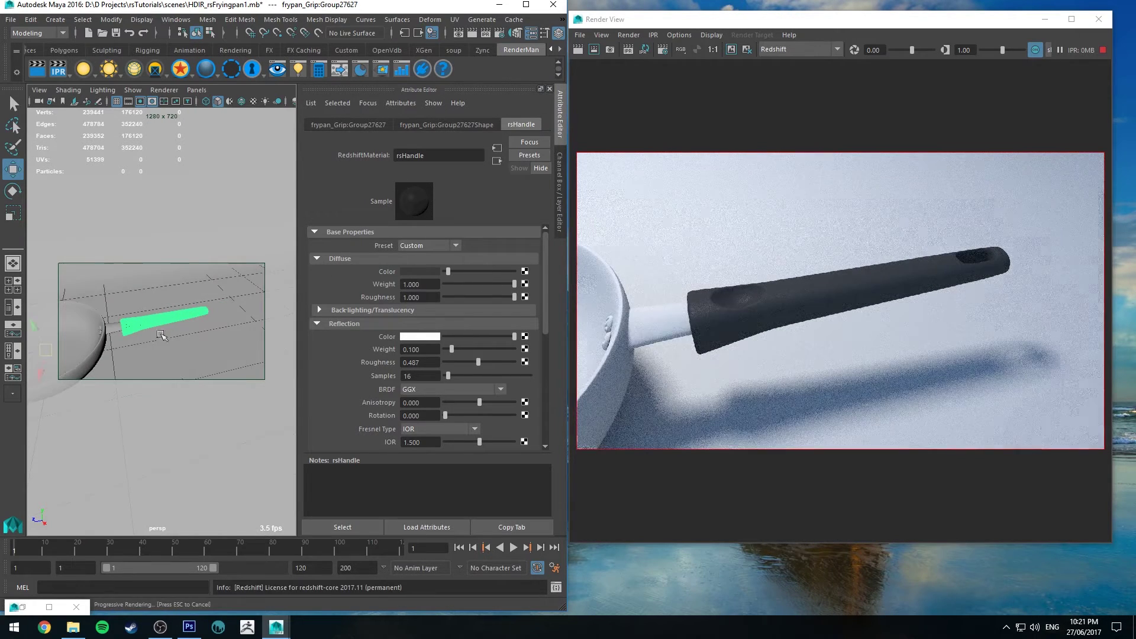
- Select the handle mount and show its rsHandleMount material attributes
click(115, 327)
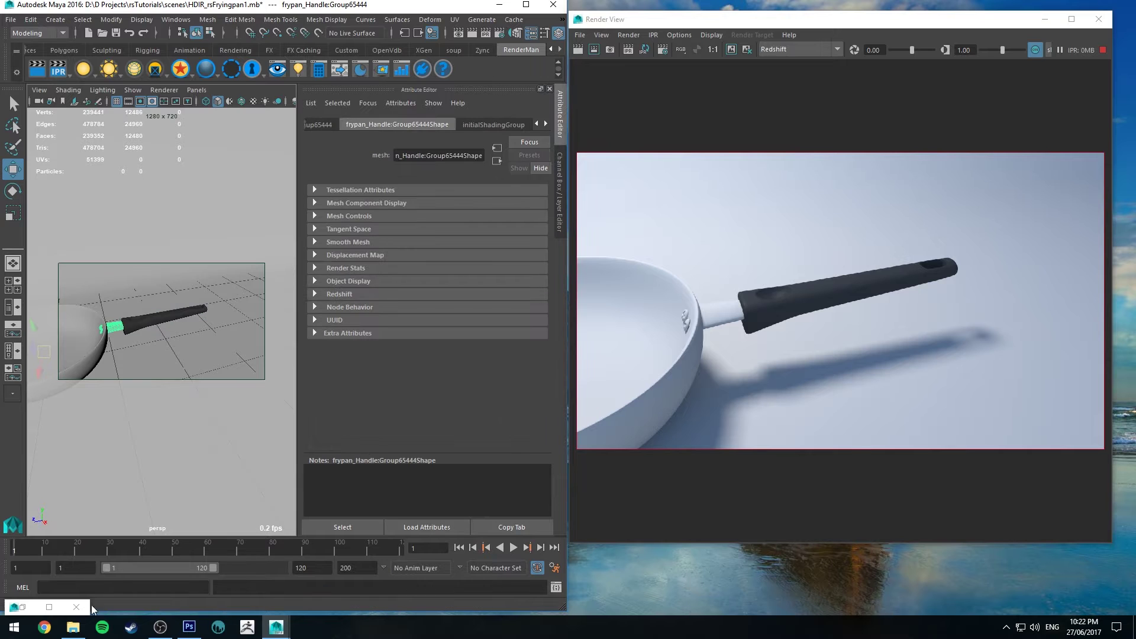
click(273, 12)
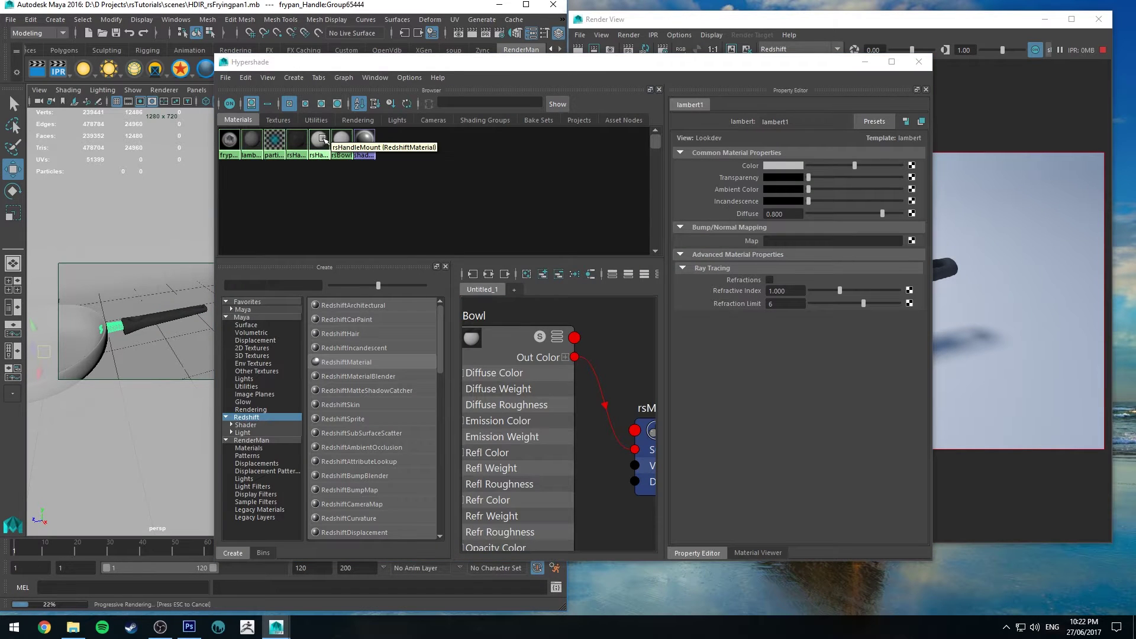
drag(852, 62, 605, 37)
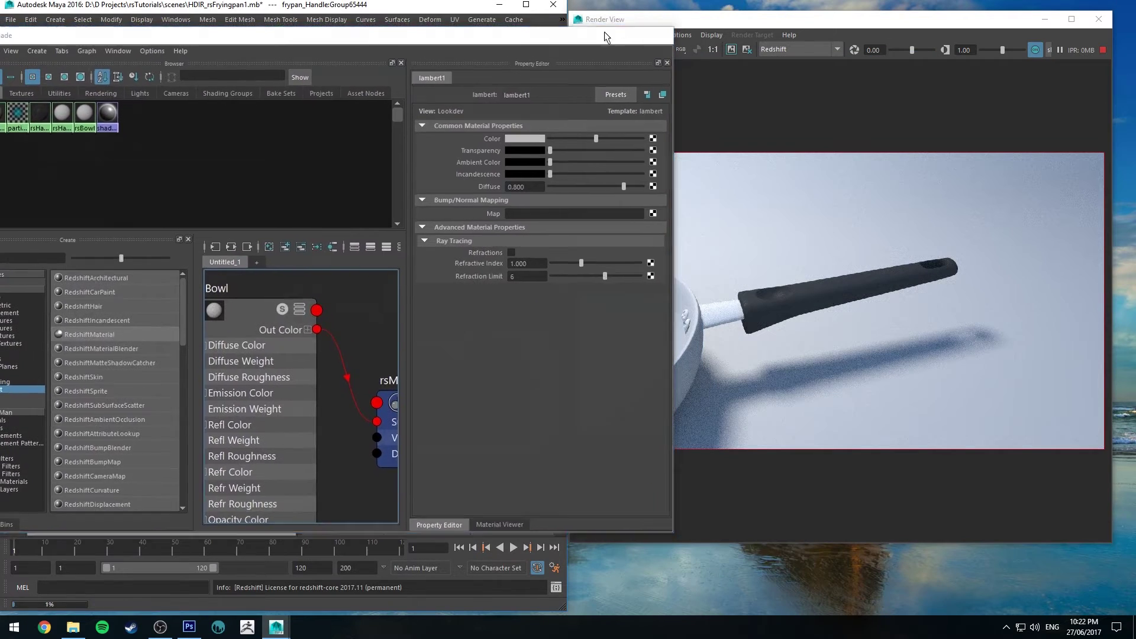
click(606, 37)
click(541, 123)
click(498, 124)
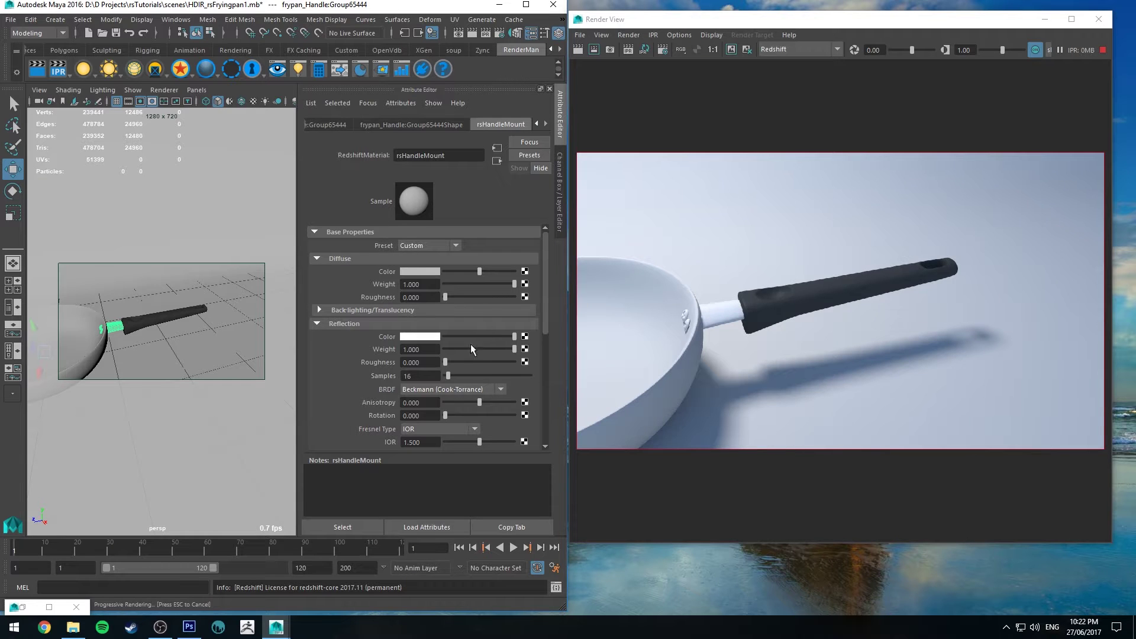
- Set rsHandleMount's fresnel type to Metalness, reflectivity to full and metalness to 0.841
scroll(430, 324, down, 2)
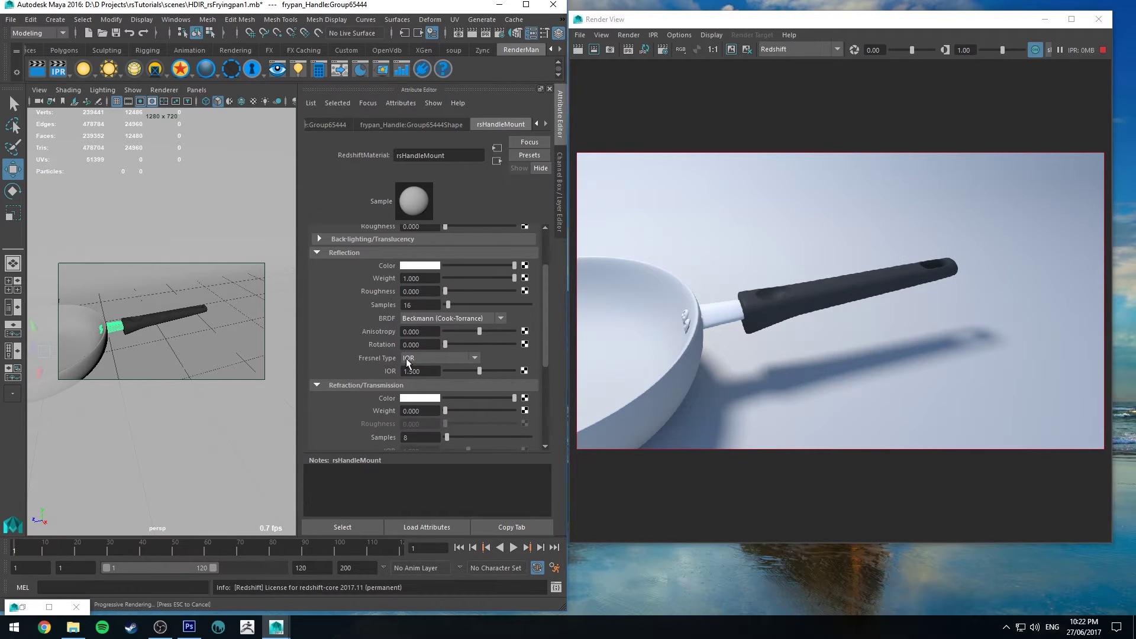
click(439, 358)
click(430, 392)
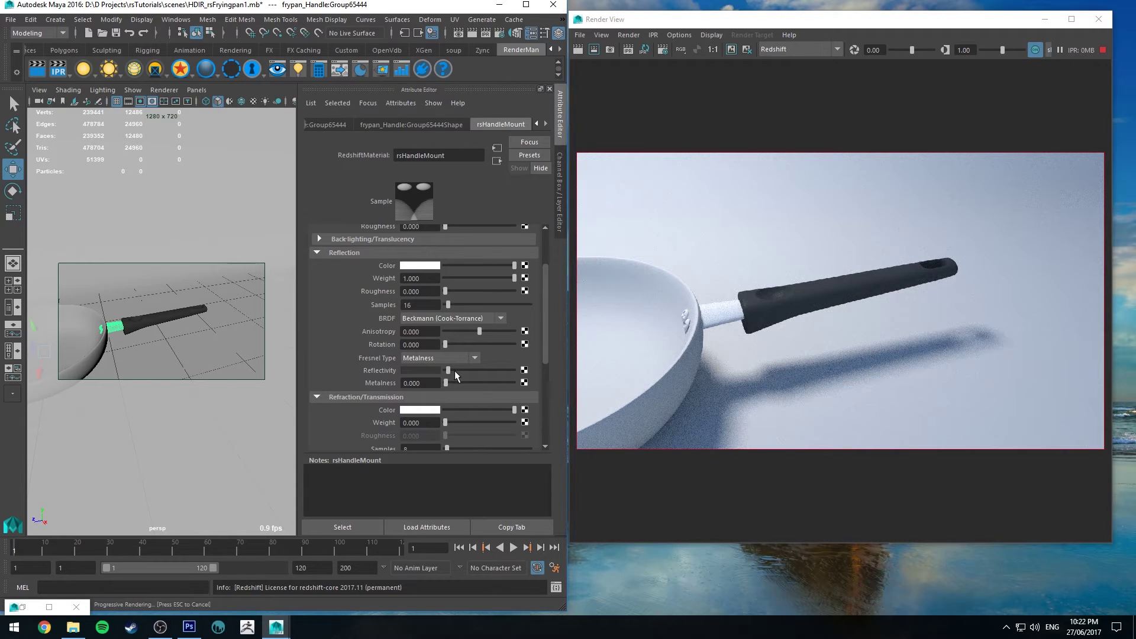
drag(456, 370, 513, 374)
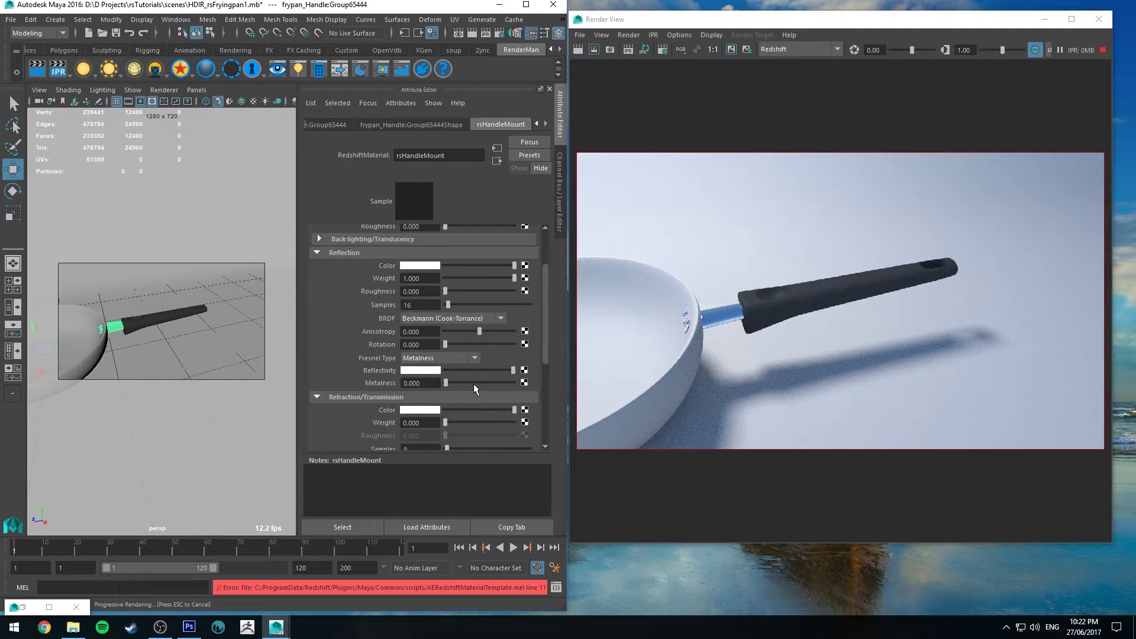
drag(460, 380, 503, 385)
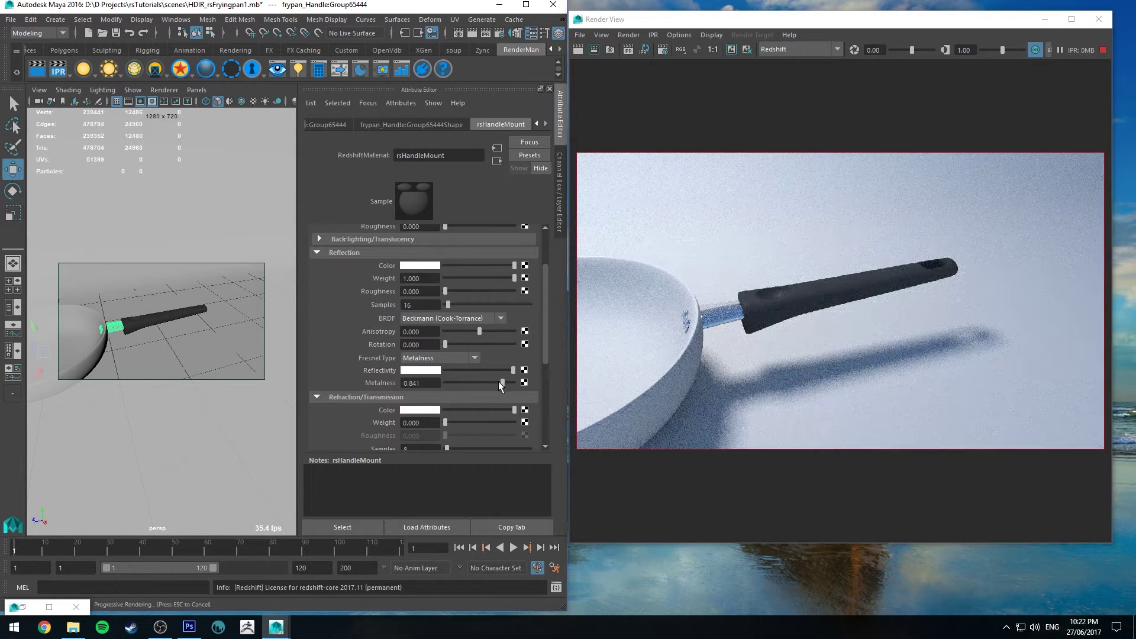
- Zoom in on the rivets and mount and adjust its diffuse colour to grey
scroll(219, 328, up, 6)
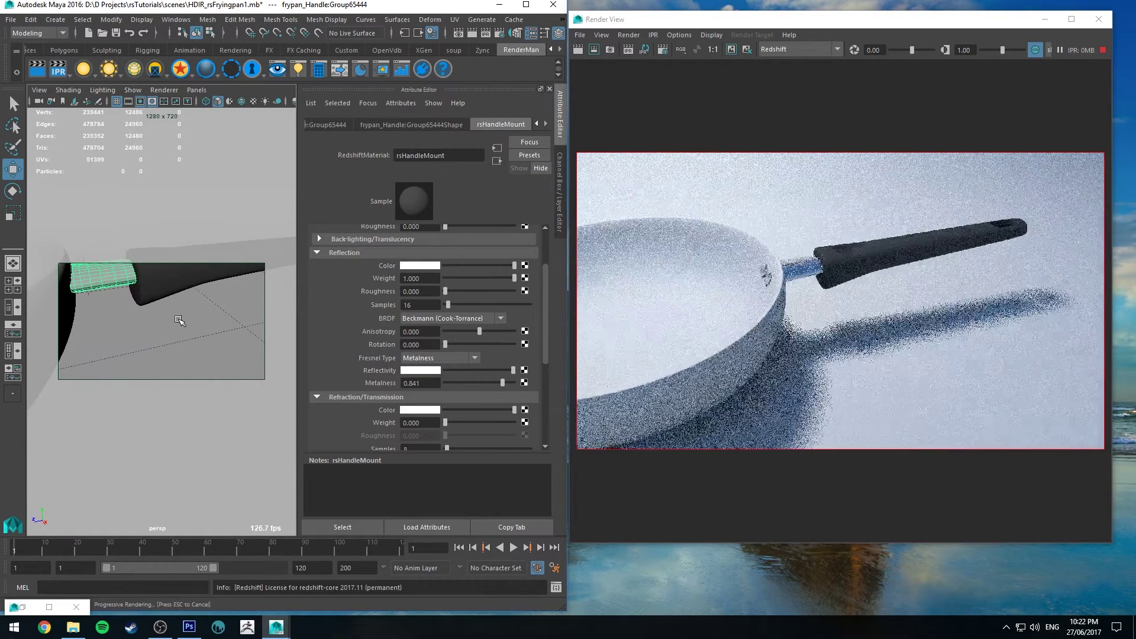
mouse_move(180, 321)
alt+mouse_down()
mouse_move(208, 322)
mouse_move(184, 317)
alt+mouse_up()
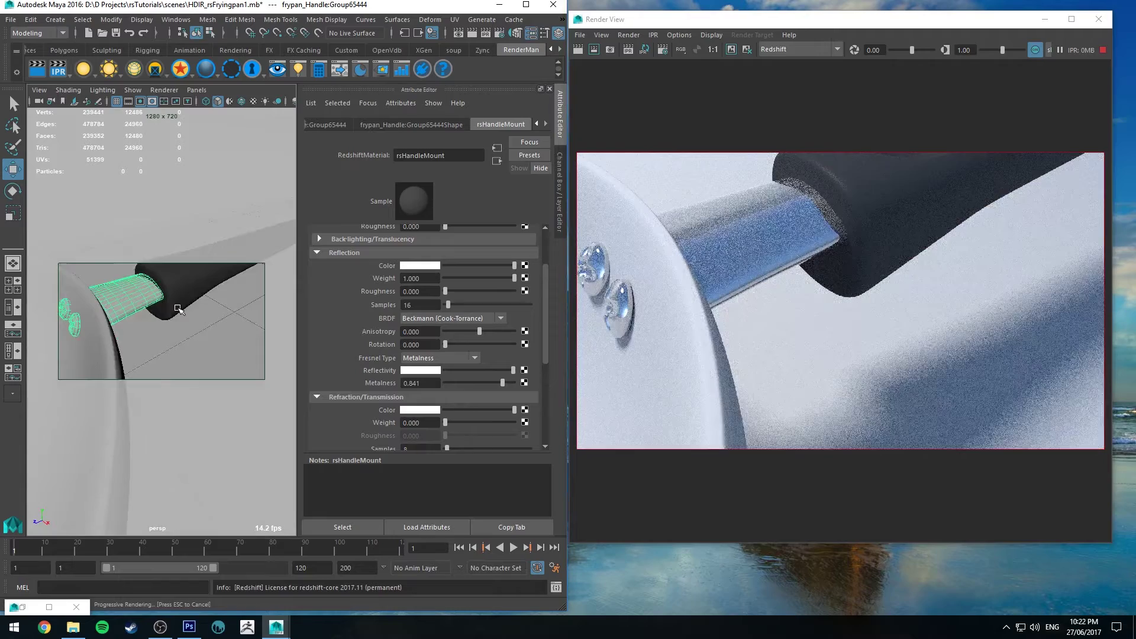
alt+middle_drag(183, 316, 203, 336)
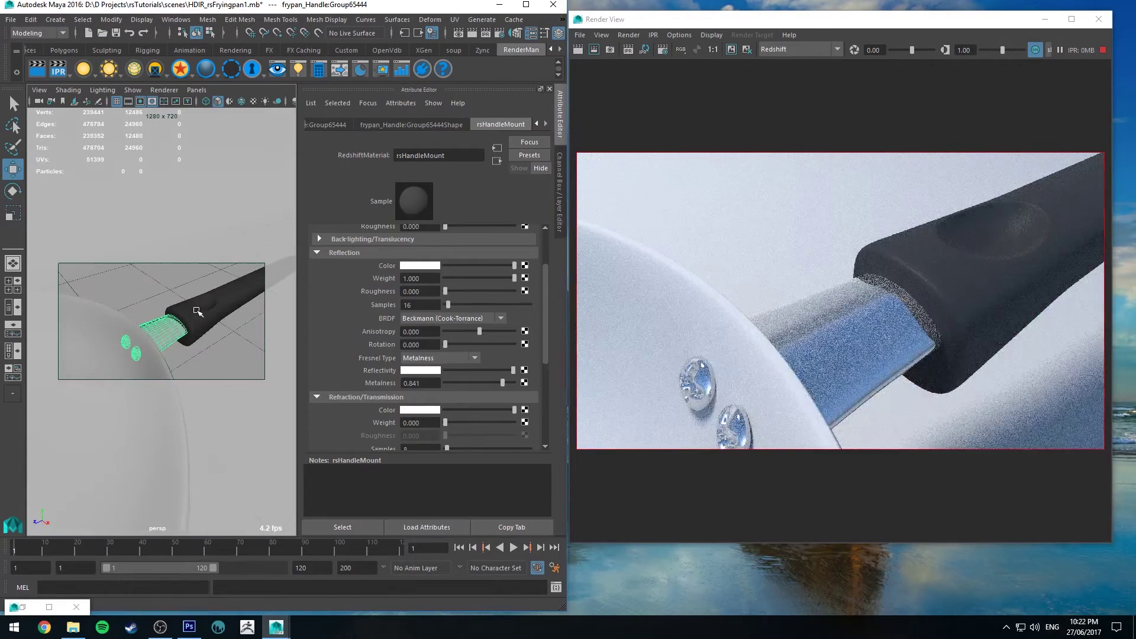
alt+drag(197, 311, 215, 308)
scroll(437, 261, up, 3)
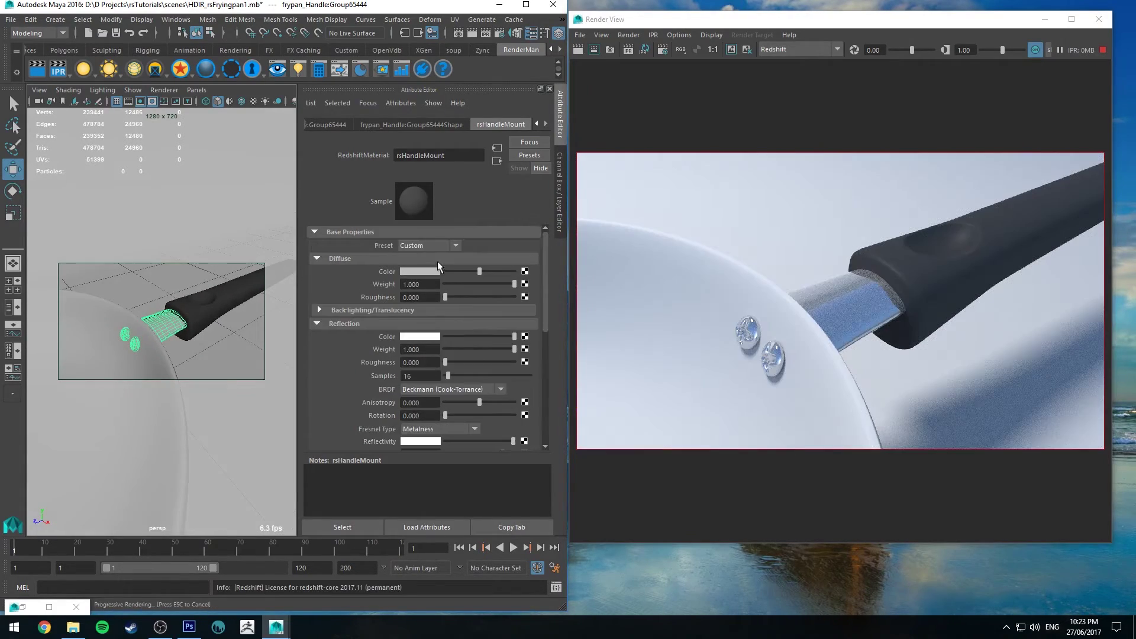
click(458, 271)
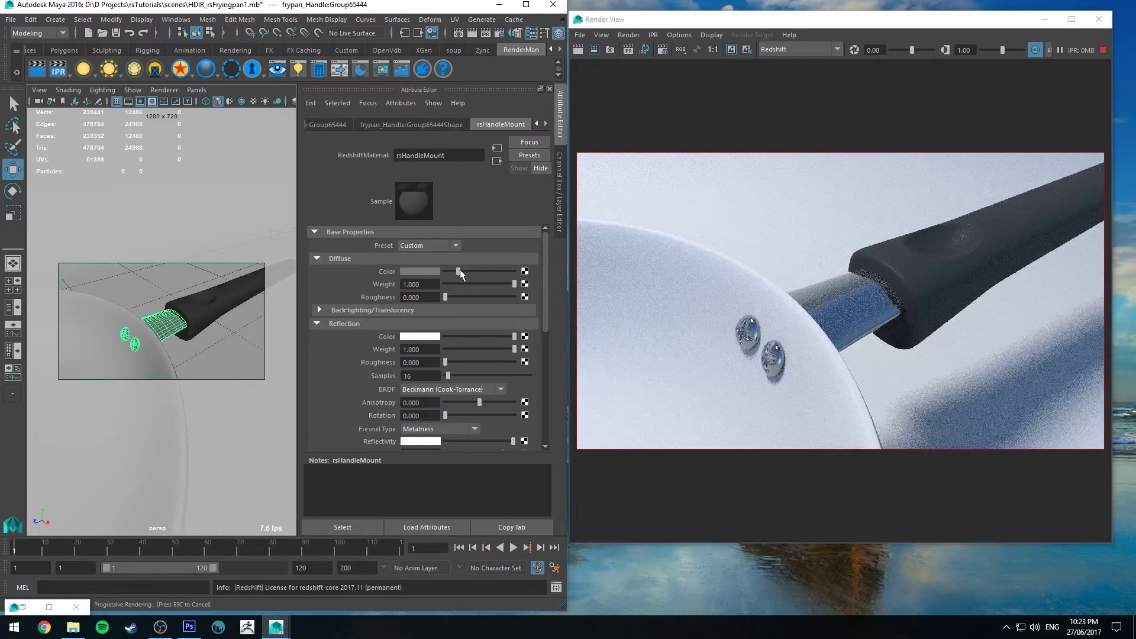
drag(470, 270, 510, 273)
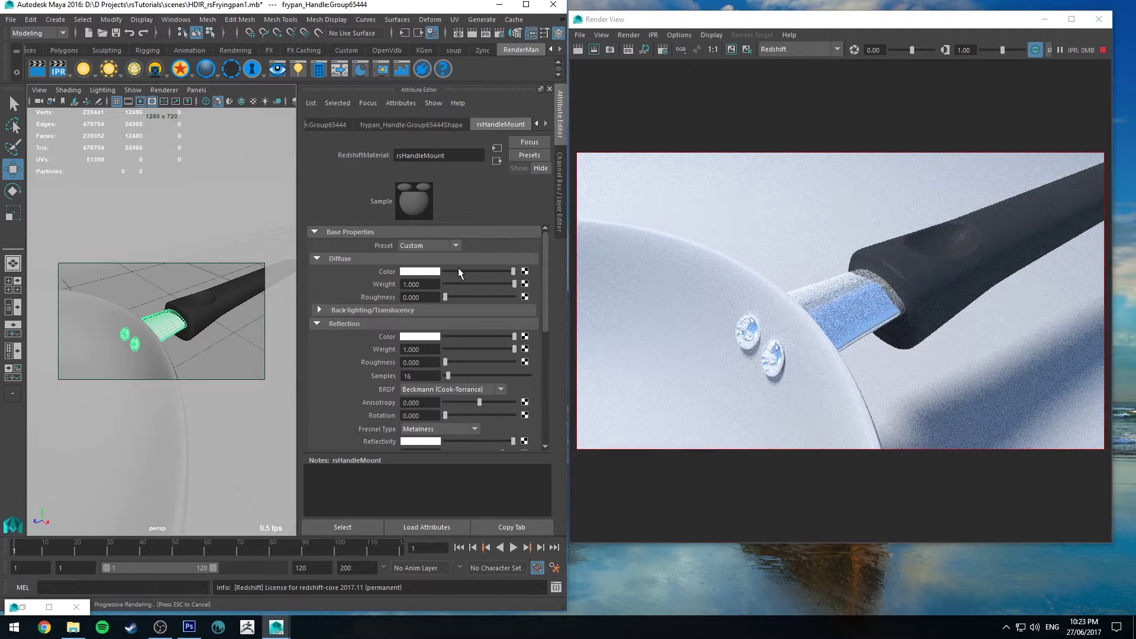
click(456, 271)
drag(457, 271, 467, 272)
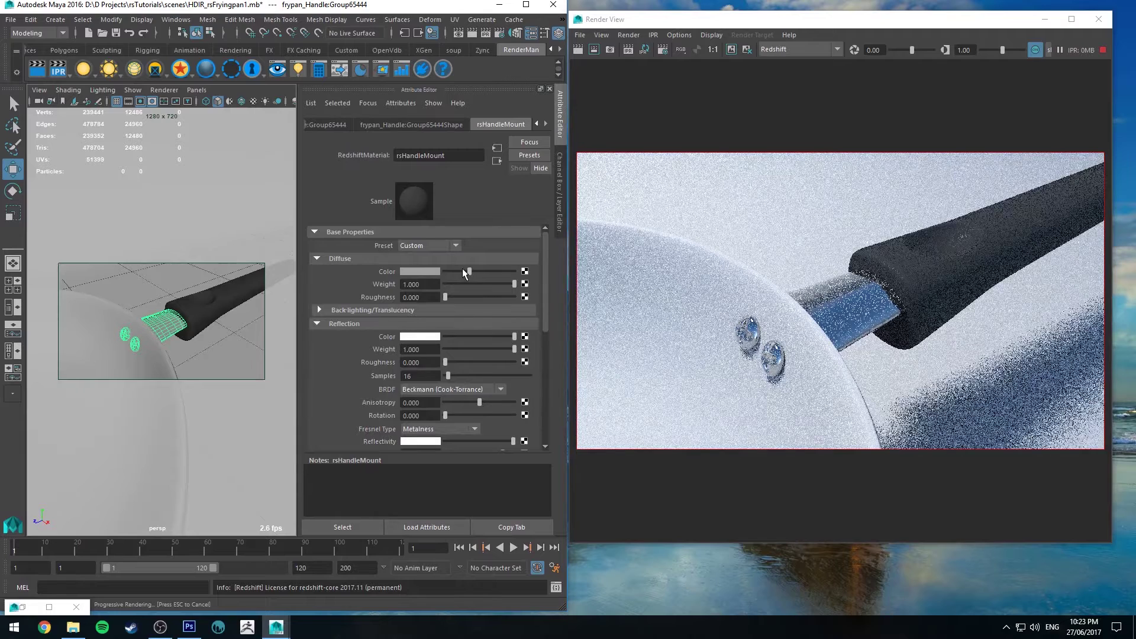
click(474, 271)
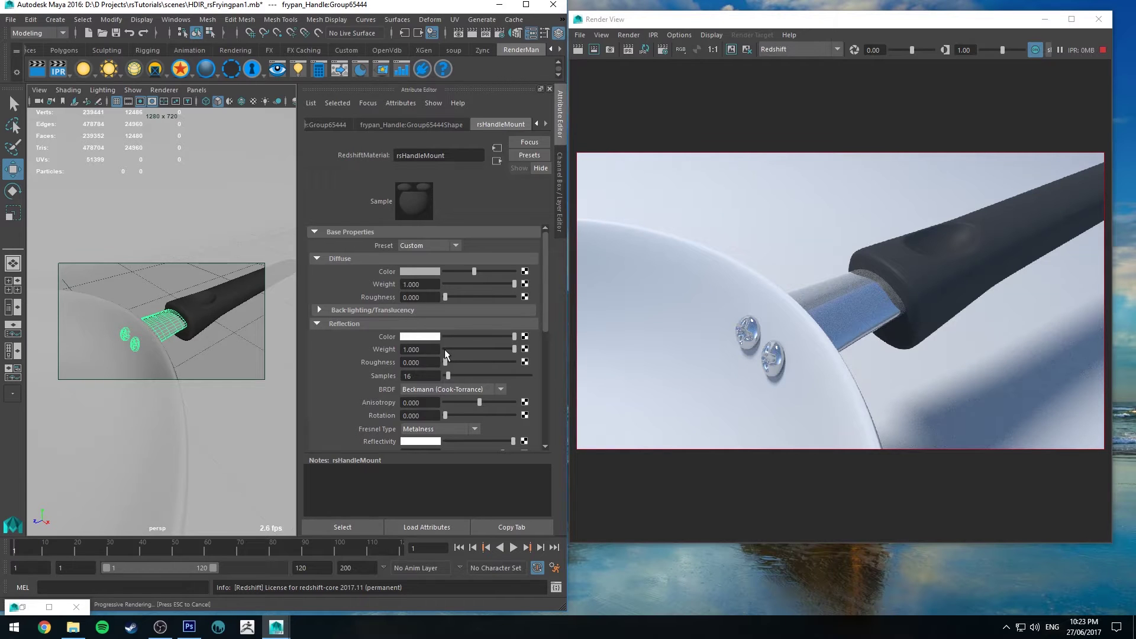
- Set the mount's reflection roughness to 0.278 and review the whole pan
drag(471, 361, 464, 362)
alt+drag(138, 326, 169, 325)
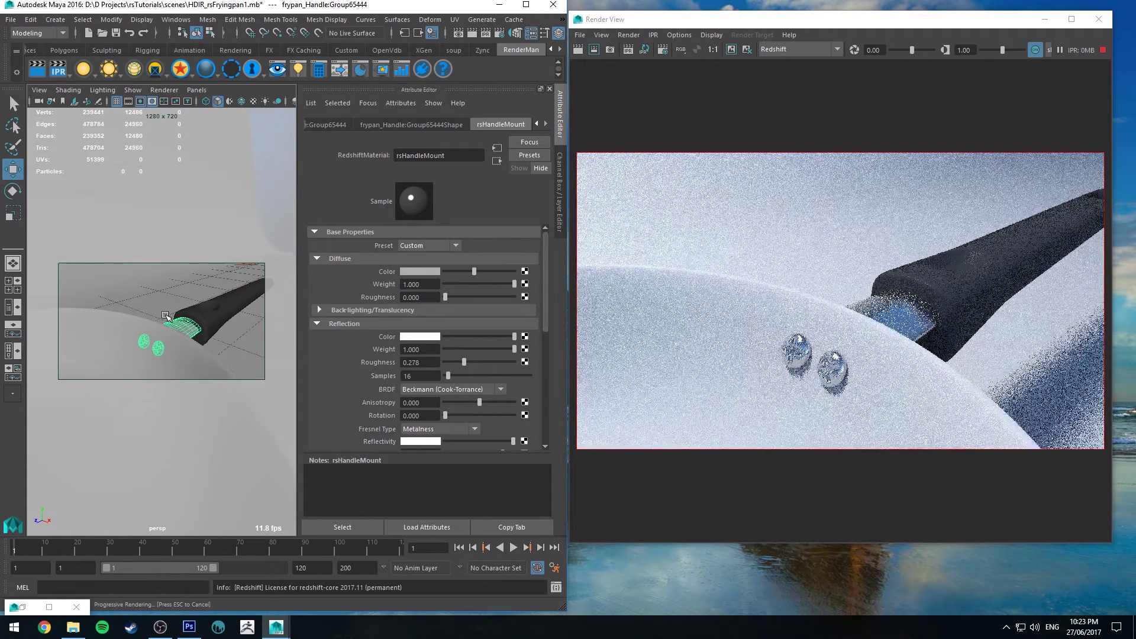
mouse_move(173, 326)
alt+right_down()
mouse_move(165, 241)
mouse_move(182, 320)
alt+right_up()
alt+drag(182, 320, 185, 317)
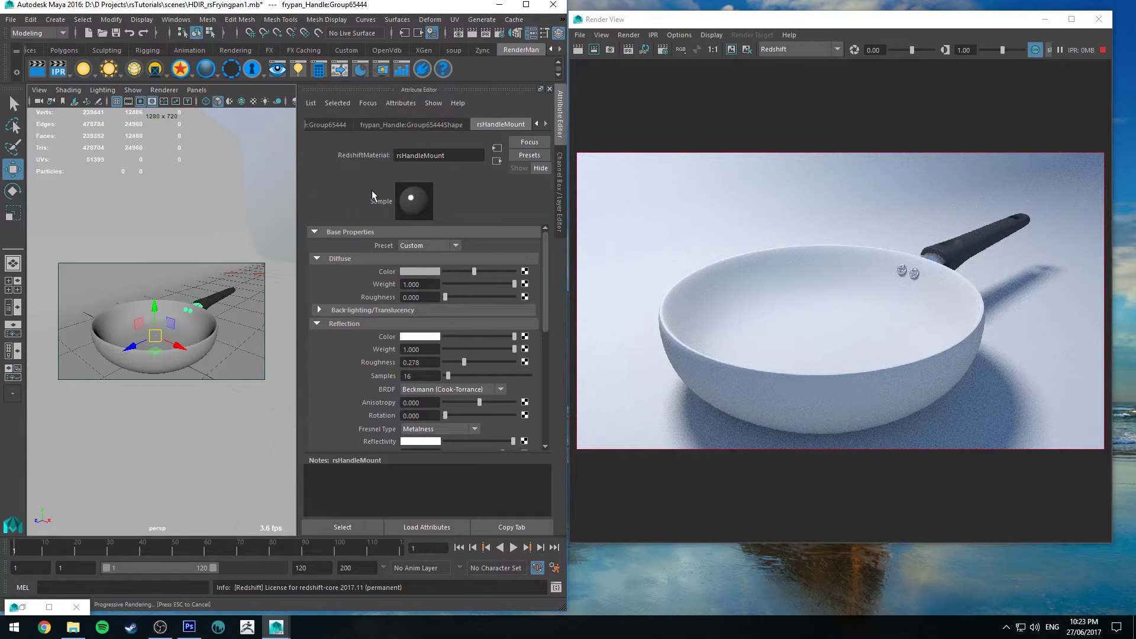
- Select the pan bowl, maximize the view to review its UVs, then switch to Photoshop
click(214, 342)
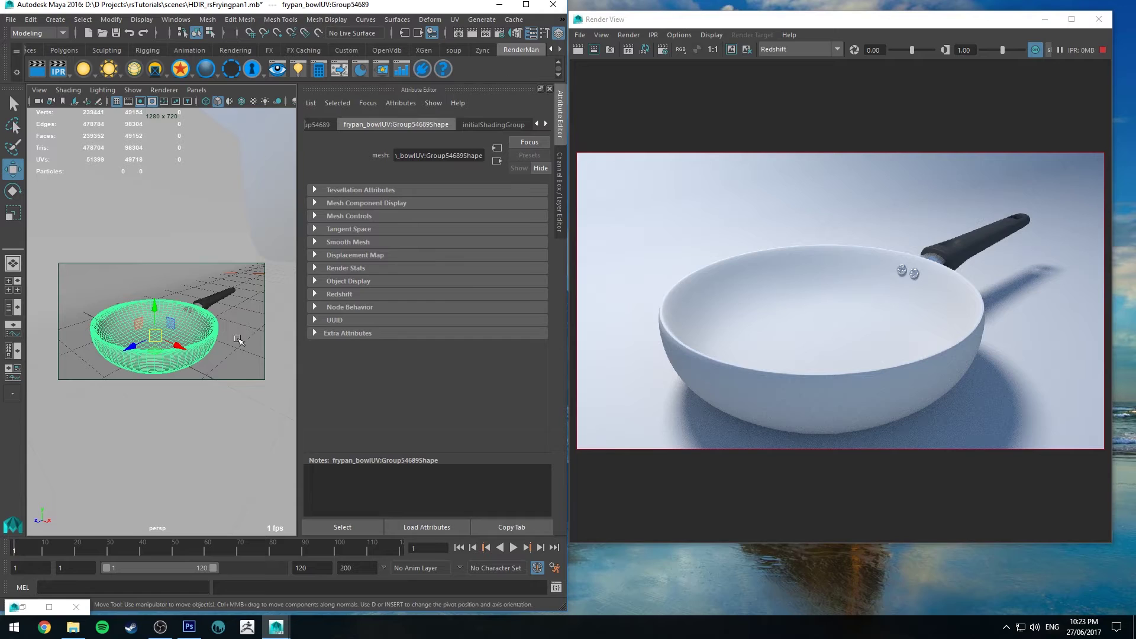
key(super+Up)
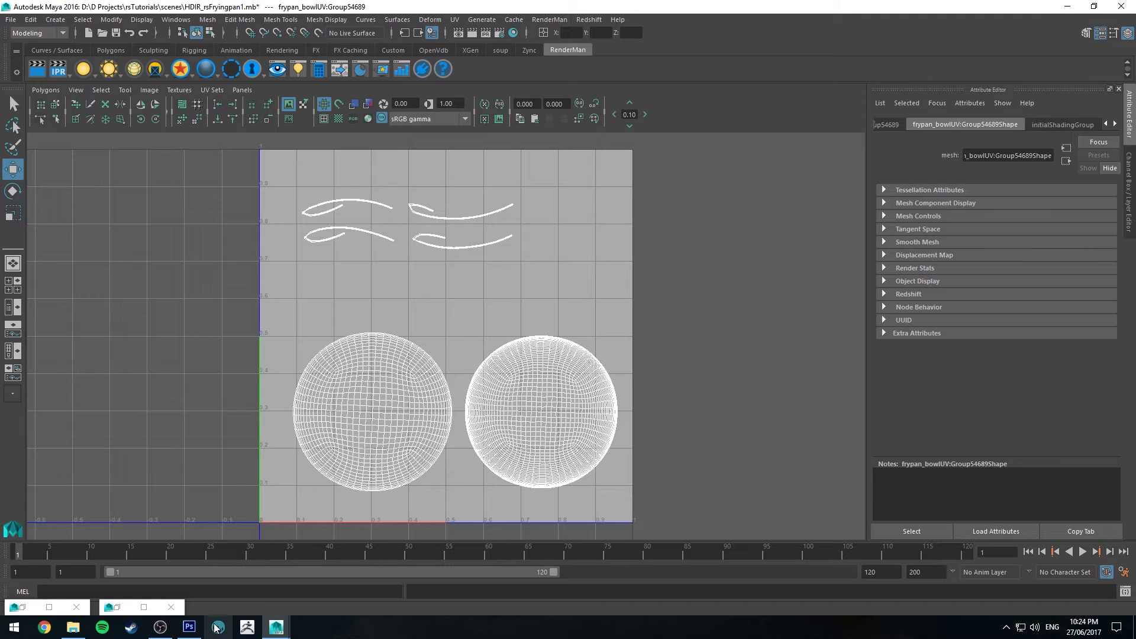
click(189, 627)
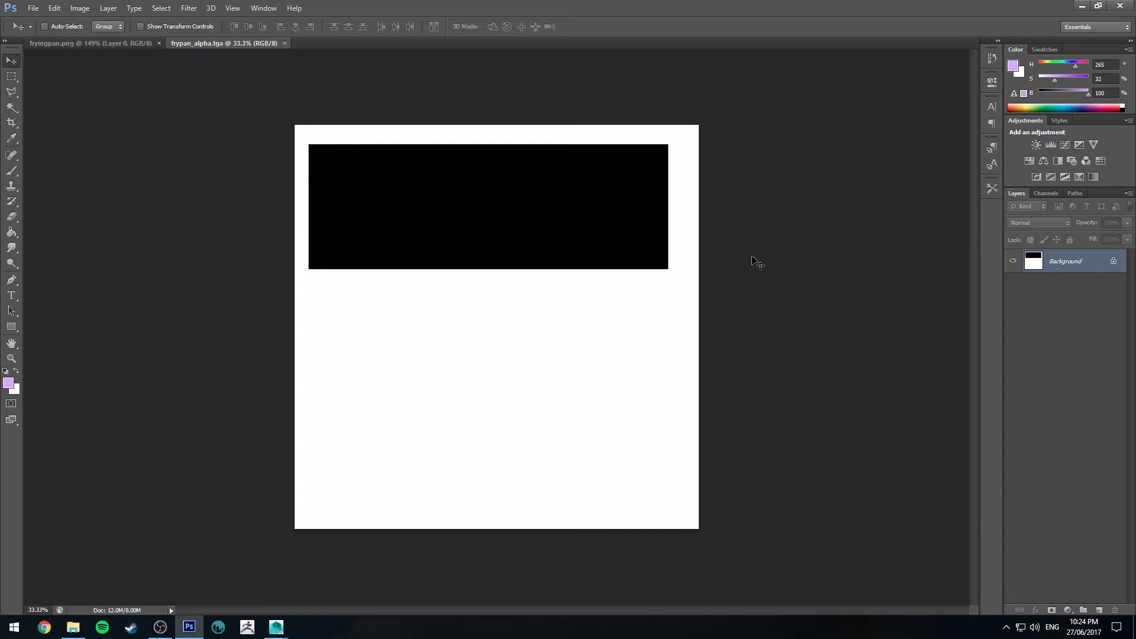
- Toggle the Alpha 1 channel of frypan_alpha.tga to compare, then minimize Photoshop
click(1046, 193)
click(1010, 297)
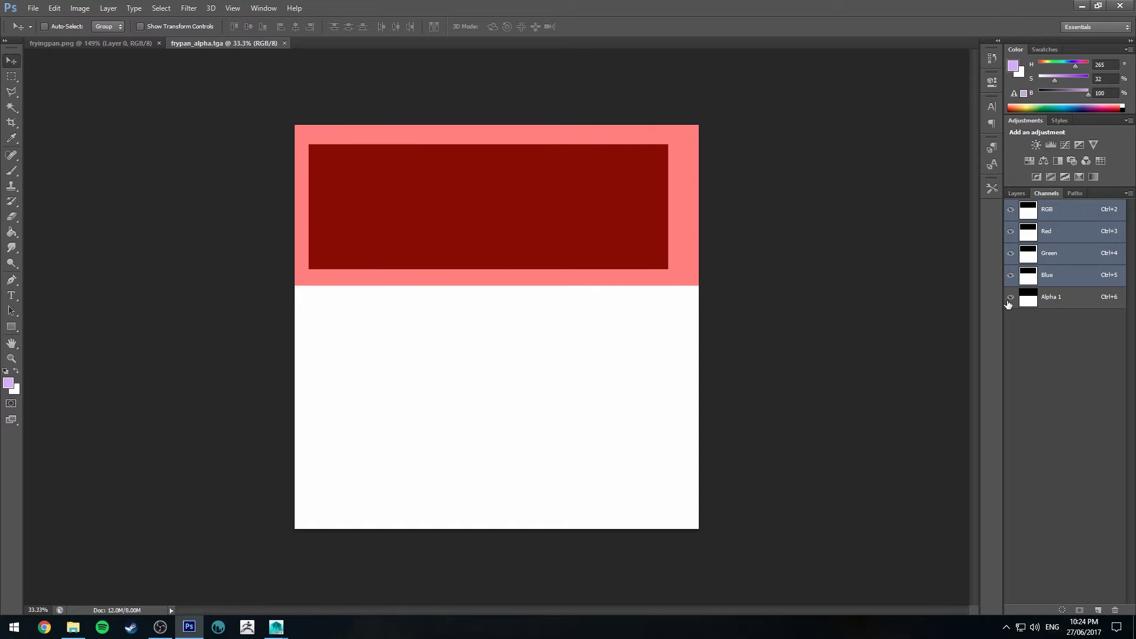
click(1048, 302)
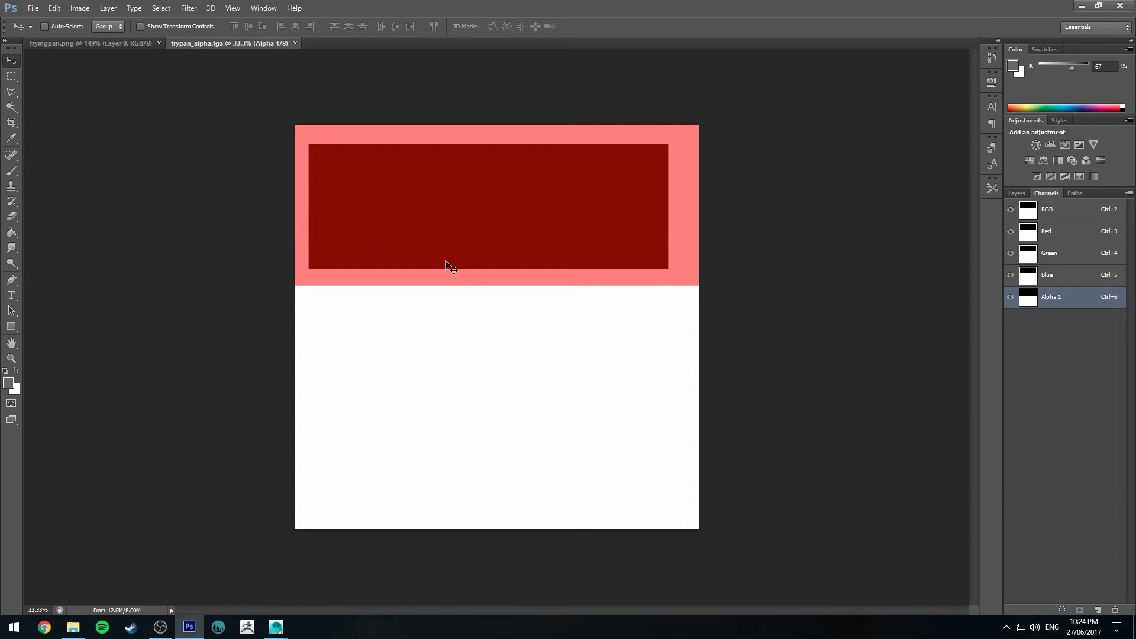
click(1010, 297)
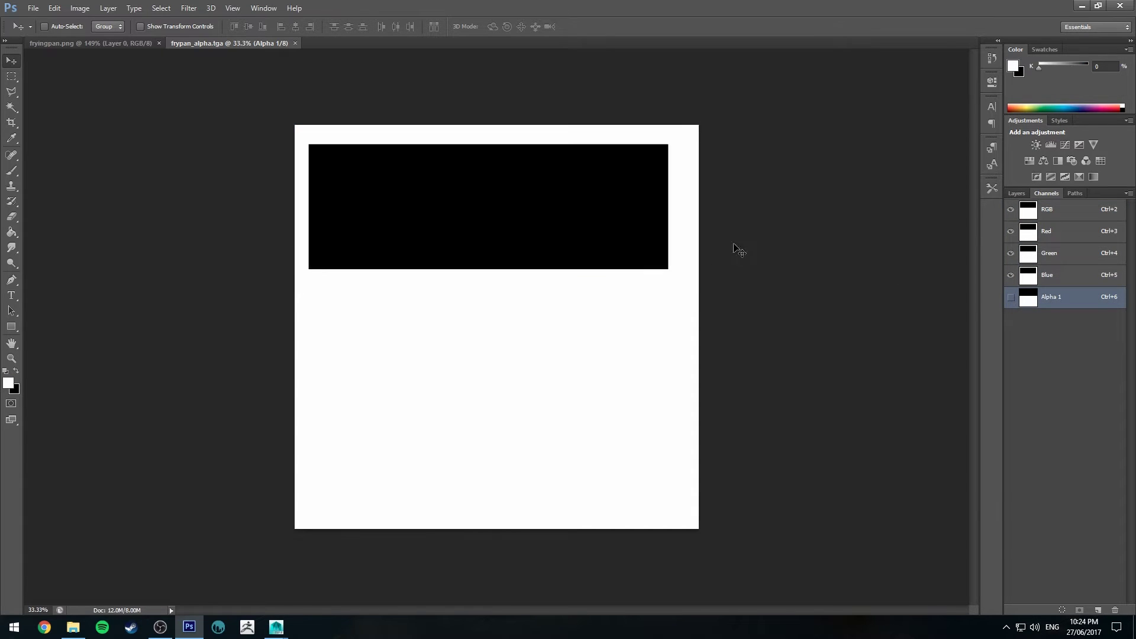
click(1011, 298)
click(1011, 297)
click(1082, 5)
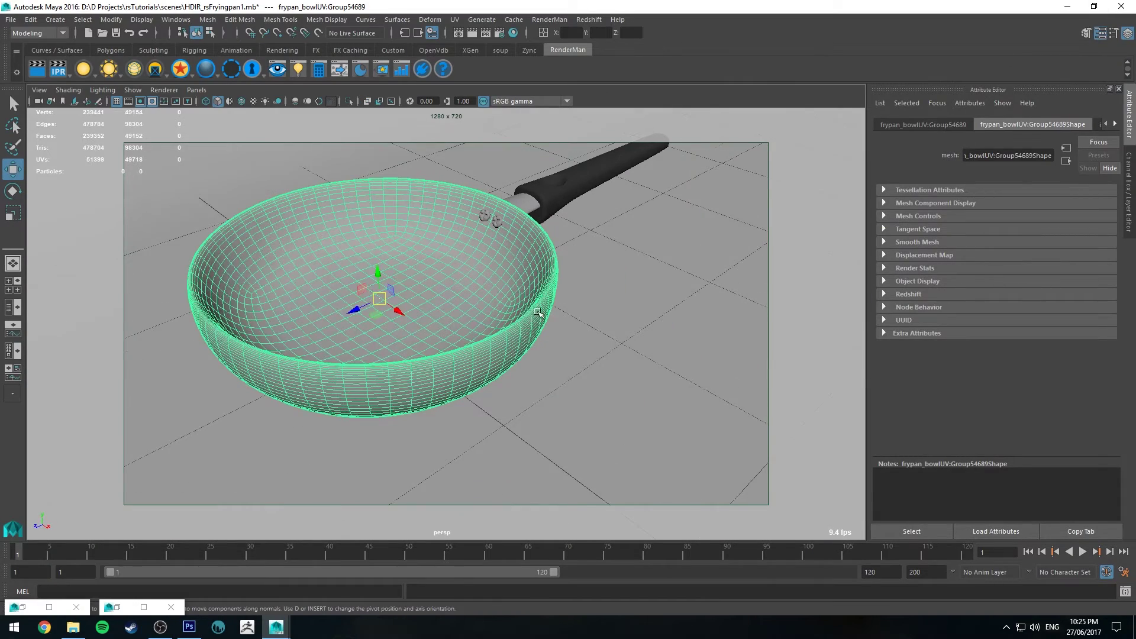
- Zoom onto the bowl rim and select several of its edge loops in edge mode
alt+drag(541, 313, 526, 278)
scroll(526, 279, up, 10)
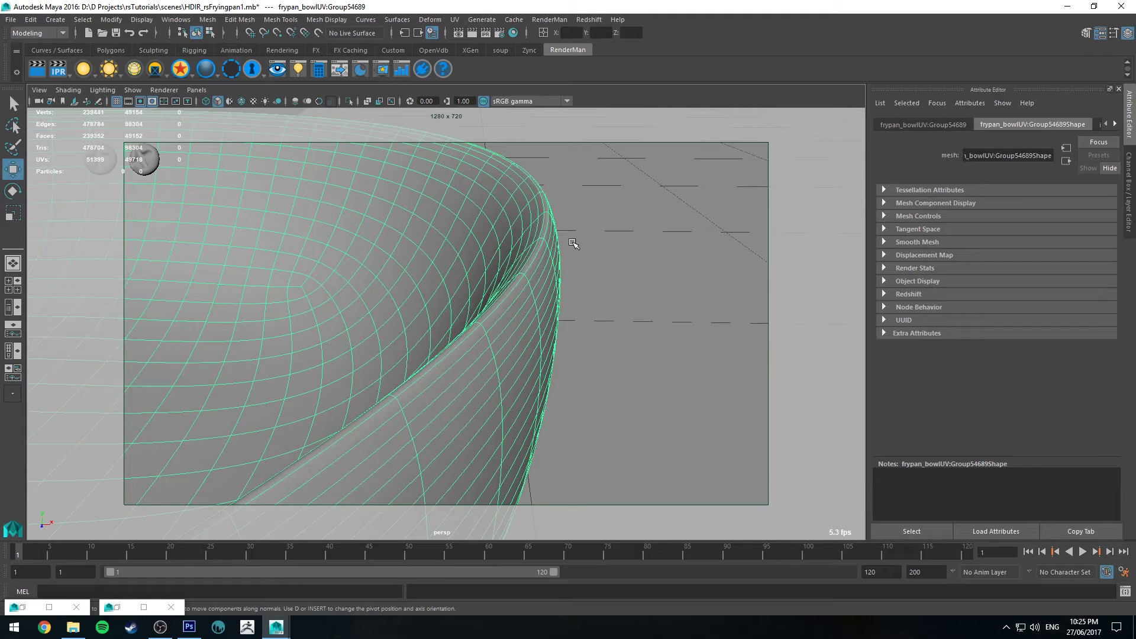
scroll(575, 248, up, 4)
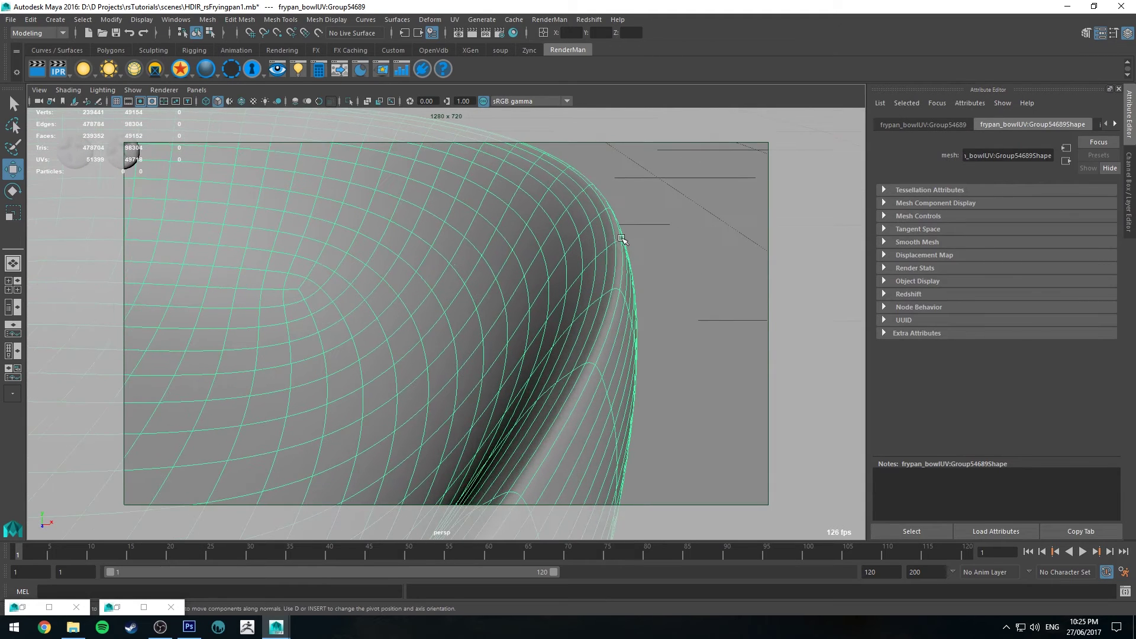
scroll(600, 296, up, 2)
right_click(596, 285)
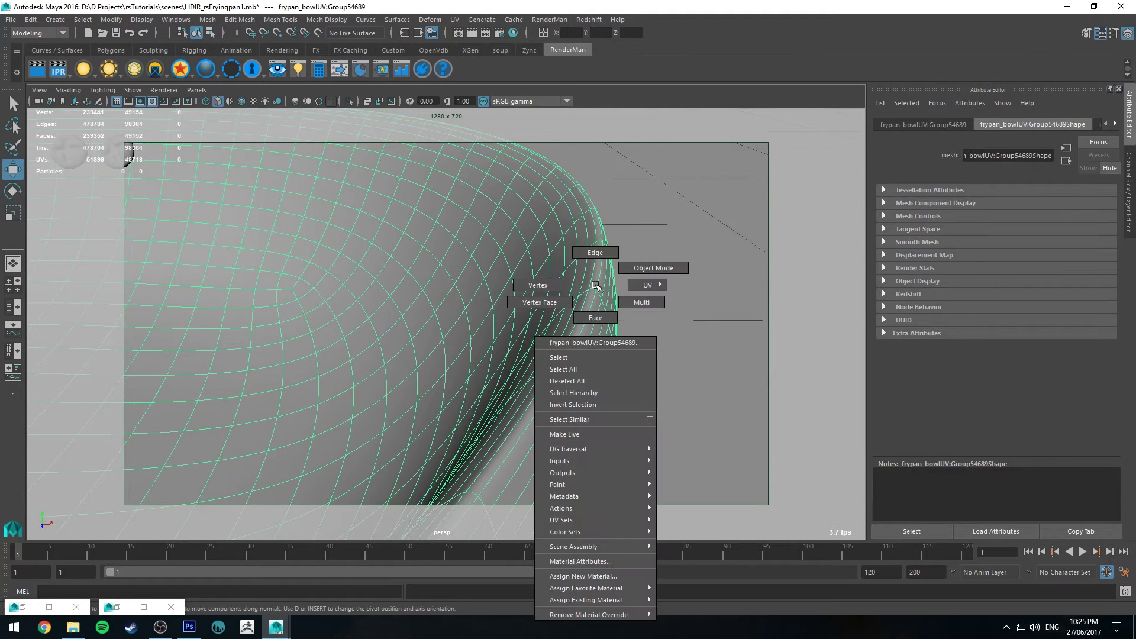
click(578, 256)
double_click(578, 317)
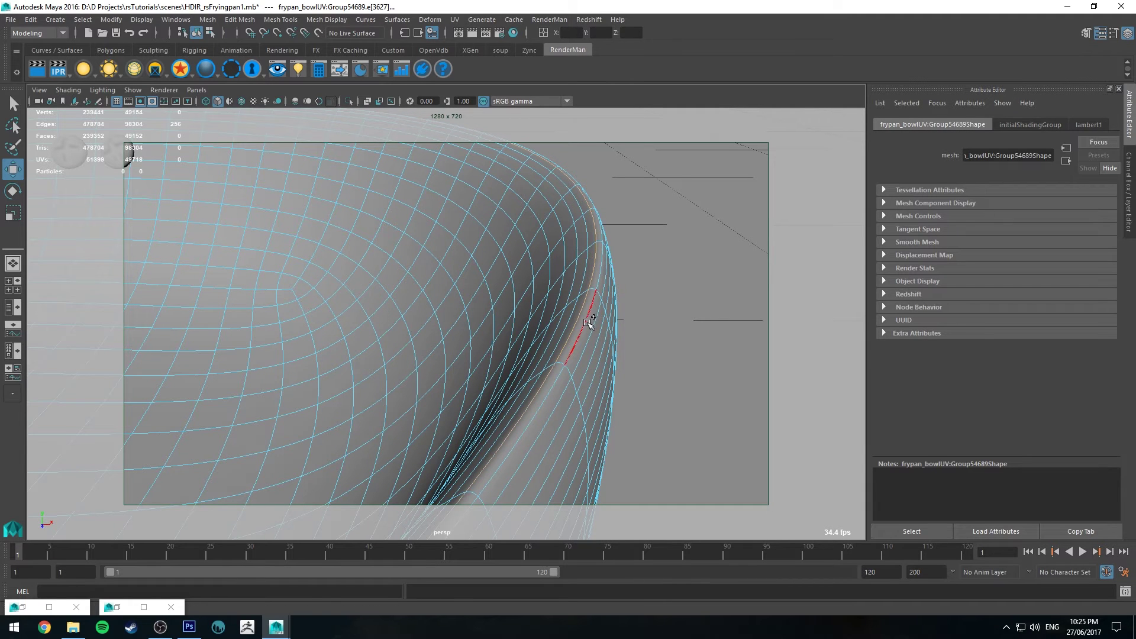
double_click(592, 307)
shift+double_click(599, 324)
mouse_move(624, 261)
alt+mouse_down()
mouse_move(629, 330)
mouse_move(633, 279)
alt+mouse_up()
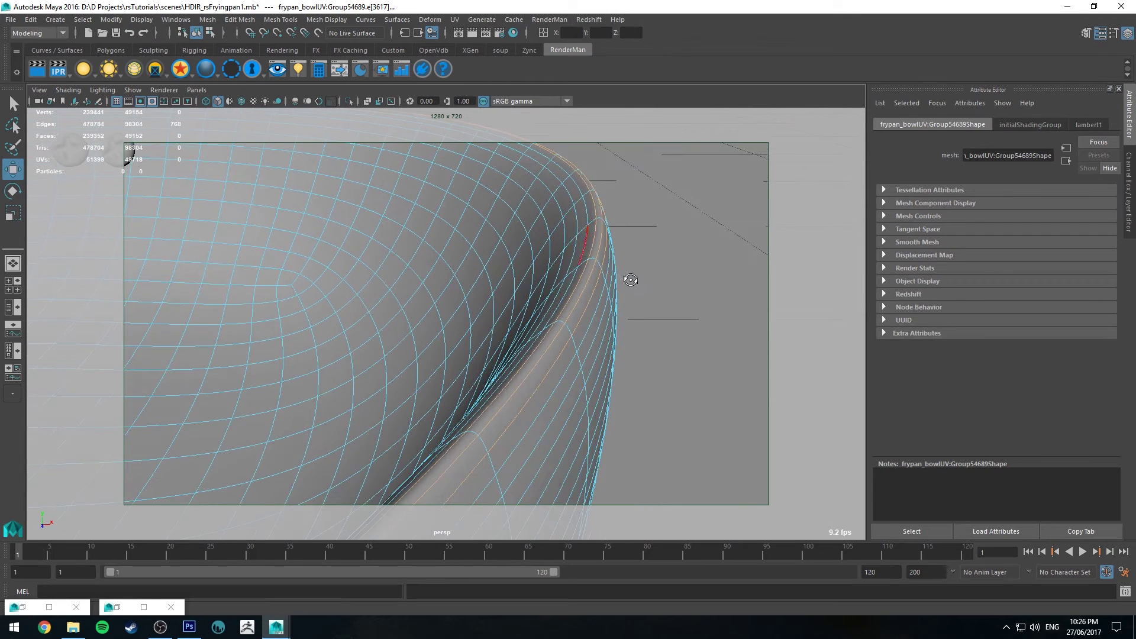
alt+drag(598, 235, 626, 322)
shift+double_click(572, 271)
- Return to object mode and reselect the pan bowl, viewing it from above
key(e)
key(r)
key(F8)
scroll(548, 292, up, 8)
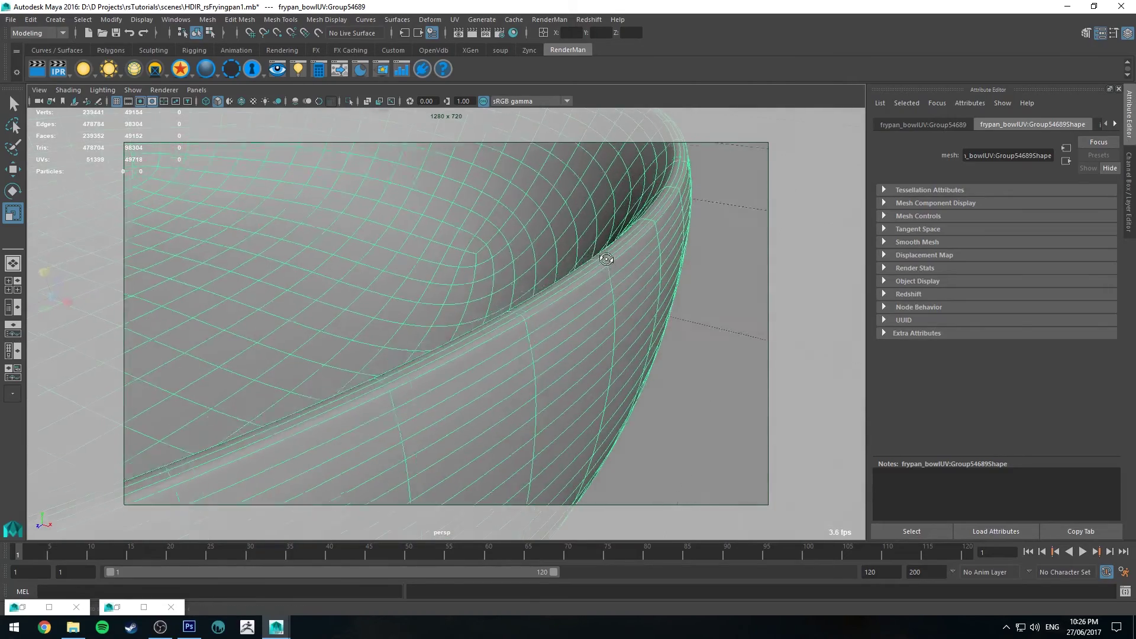
scroll(615, 247, down, 10)
click(497, 295)
mouse_move(477, 251)
alt+mouse_down()
mouse_move(434, 201)
mouse_move(472, 243)
alt+mouse_up()
click(497, 271)
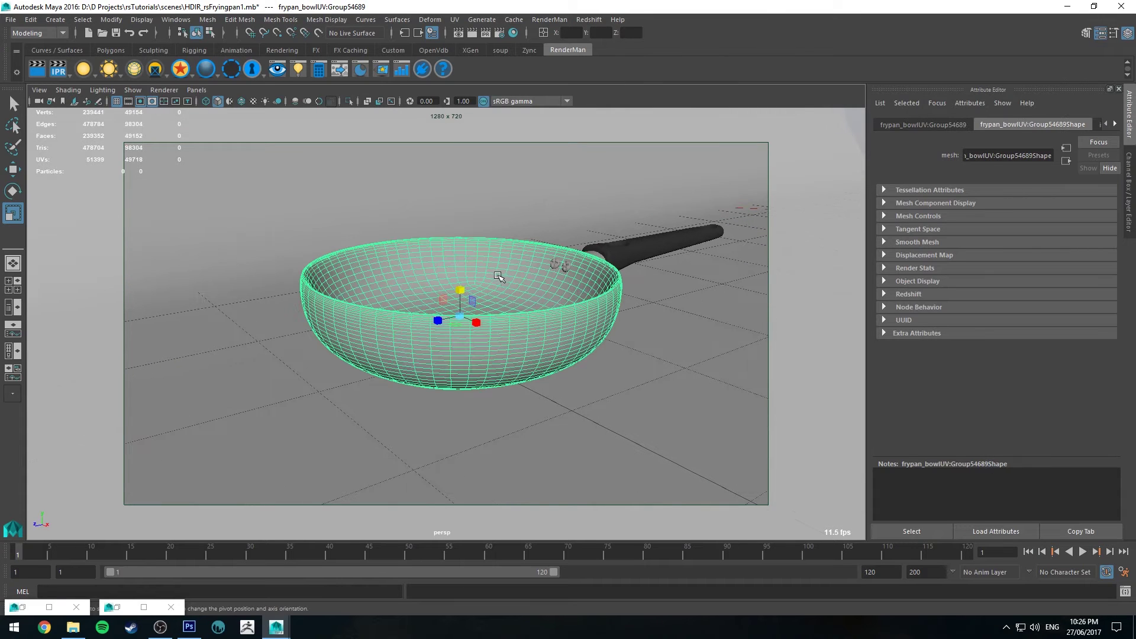
key(q)
scroll(497, 271, up, 3)
mouse_move(518, 303)
alt+mouse_down()
mouse_move(527, 309)
mouse_move(498, 298)
alt+mouse_up()
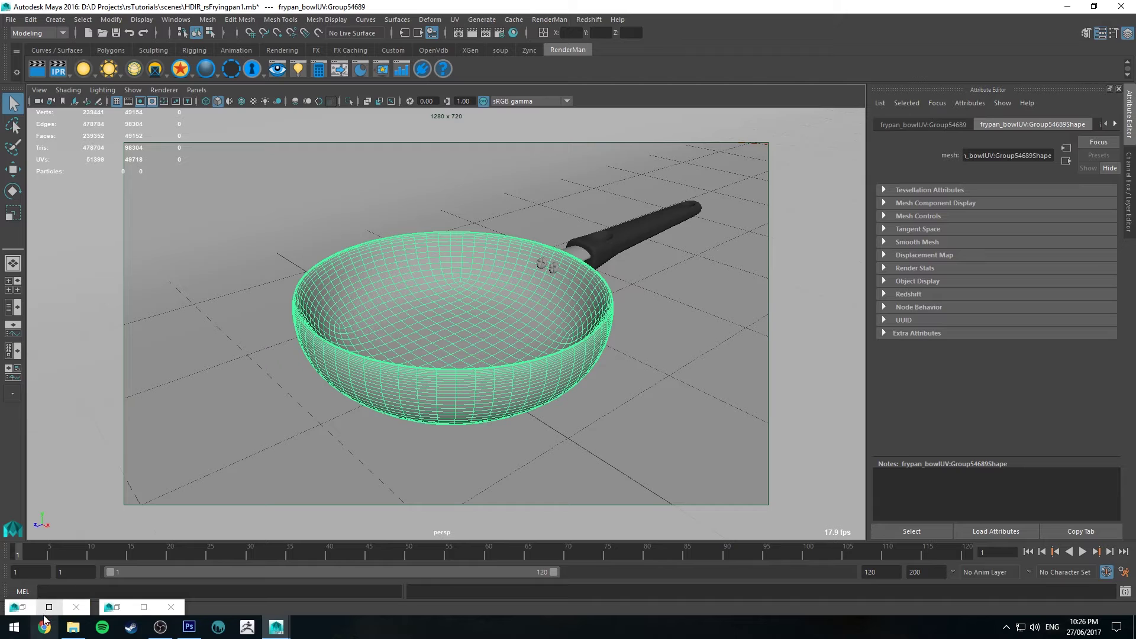
- In Hypershade, connect a new File texture to rsMaterialBlender1's Layer 1 Blend Color
click(117, 607)
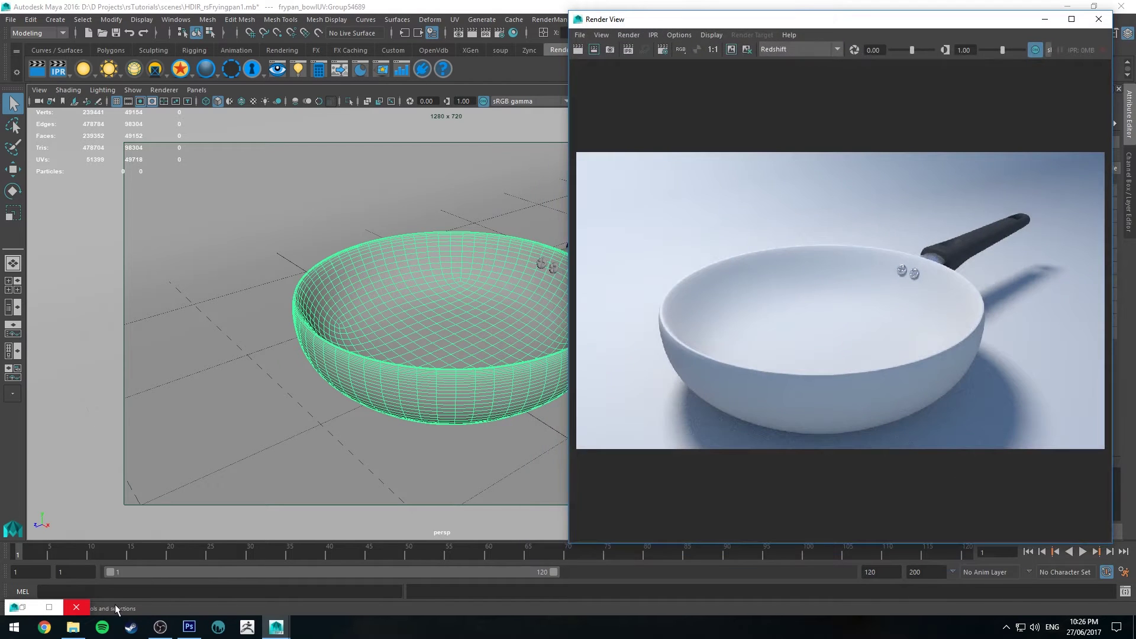
click(22, 607)
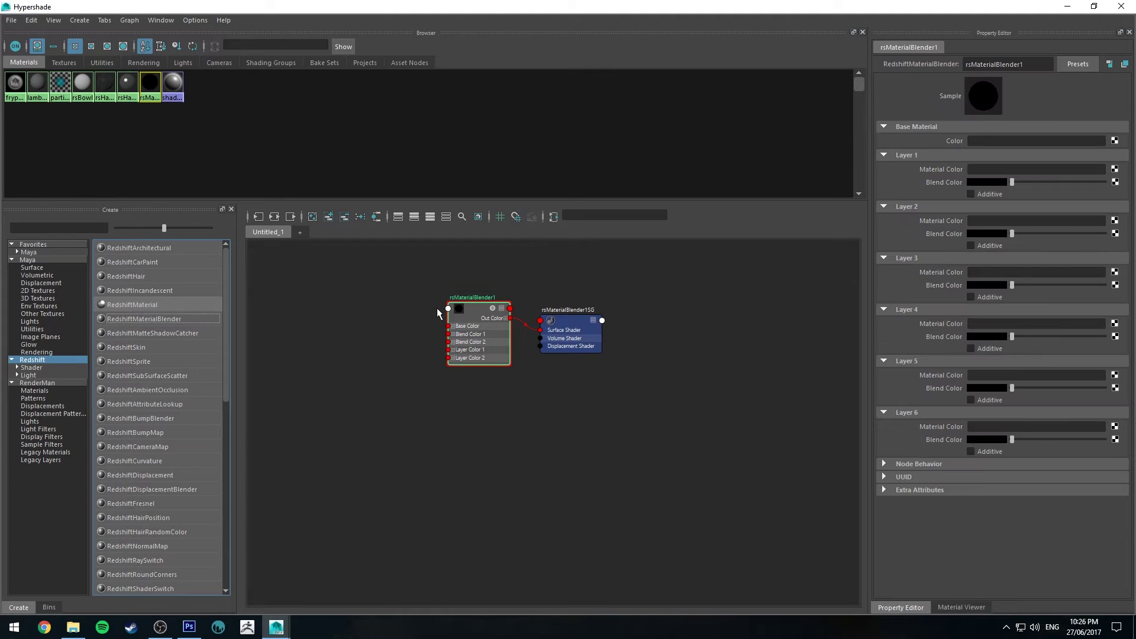
alt+middle_drag(406, 275, 432, 314)
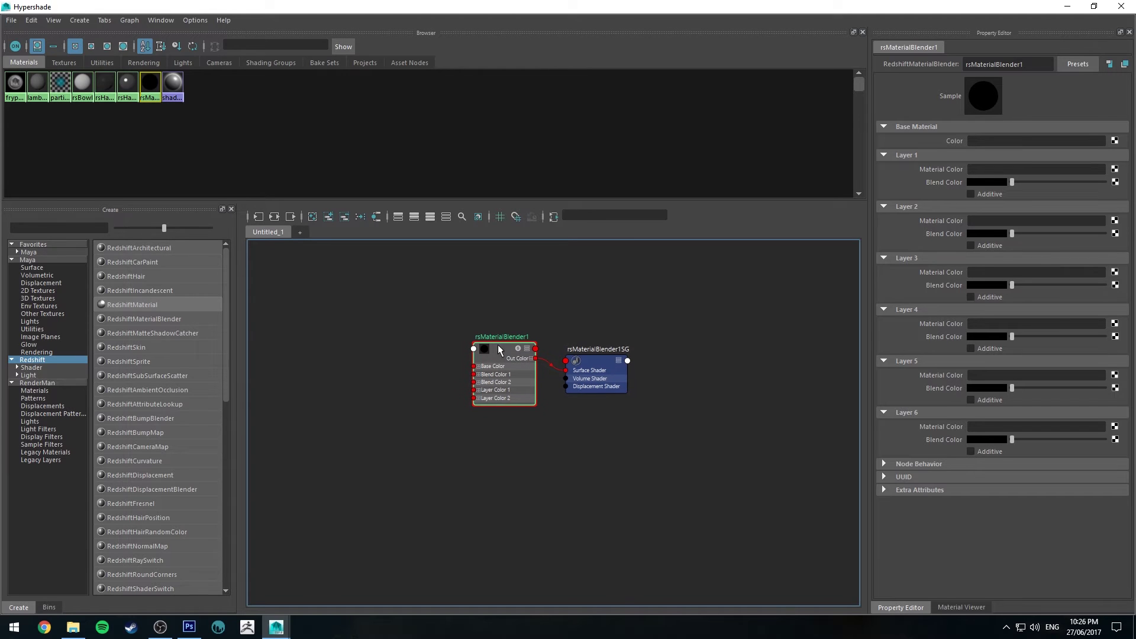
click(1115, 182)
click(518, 223)
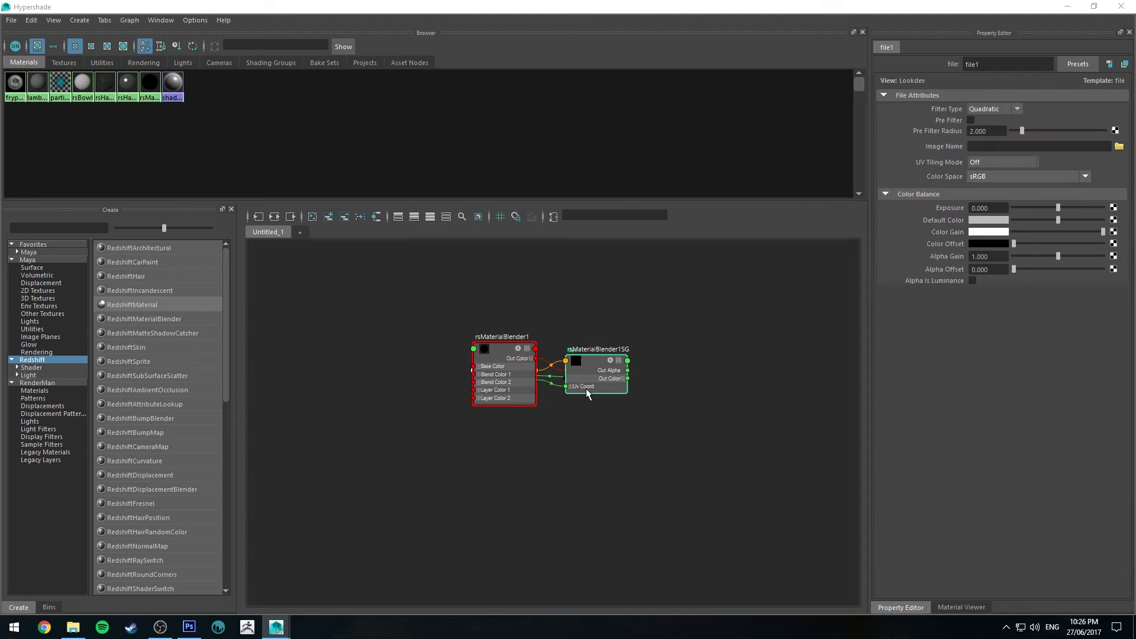
- Load frypan_alpha.tga from assets/FryPan into the file texture's image name
click(1118, 147)
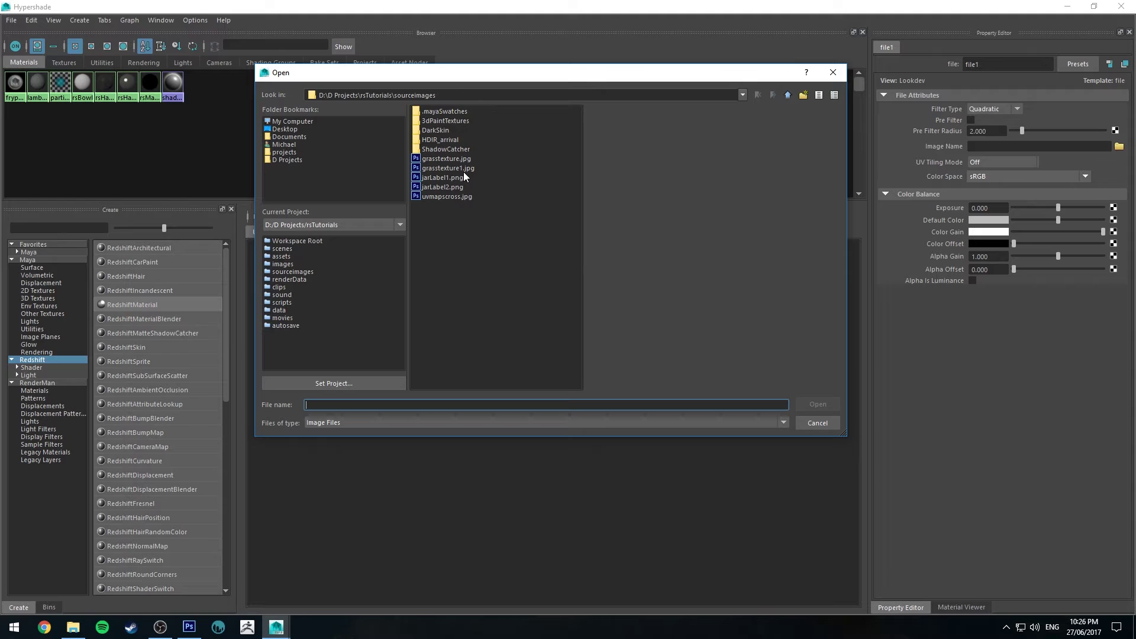
click(788, 95)
double_click(442, 111)
double_click(439, 111)
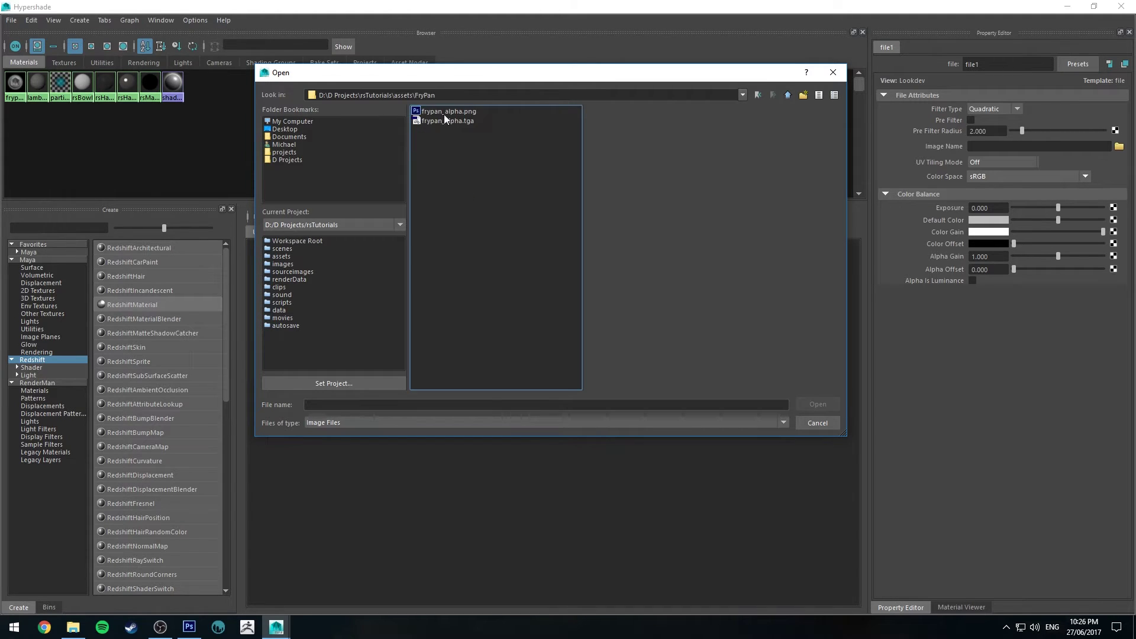
click(458, 122)
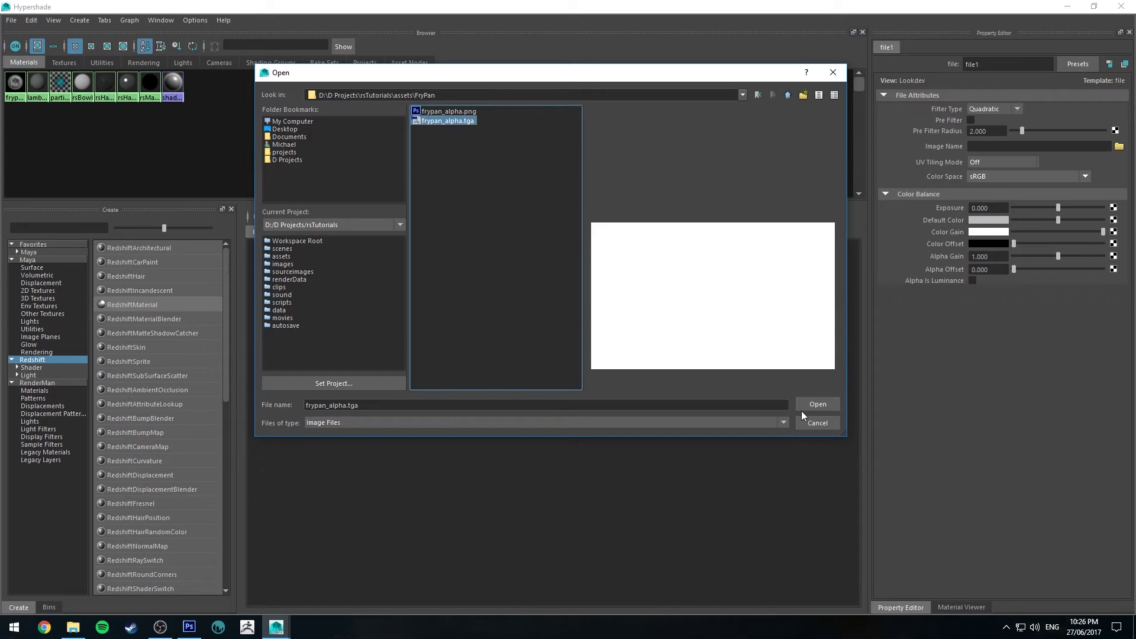
click(815, 404)
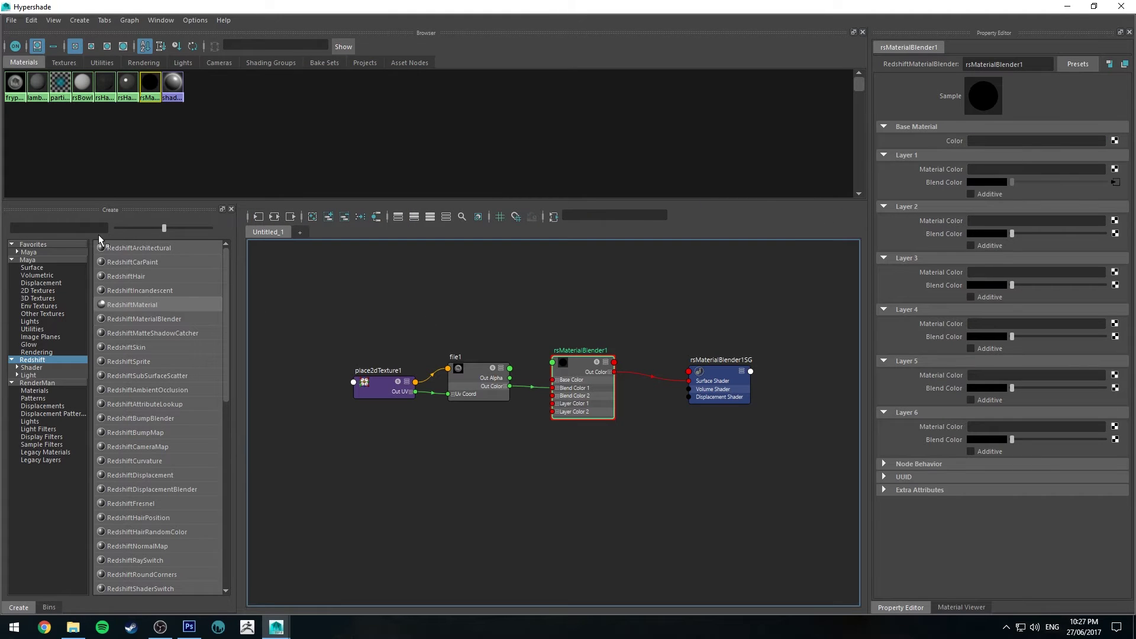
- Create a new Redshift material with white diffuse colour and rename it rsBowlRim
click(119, 307)
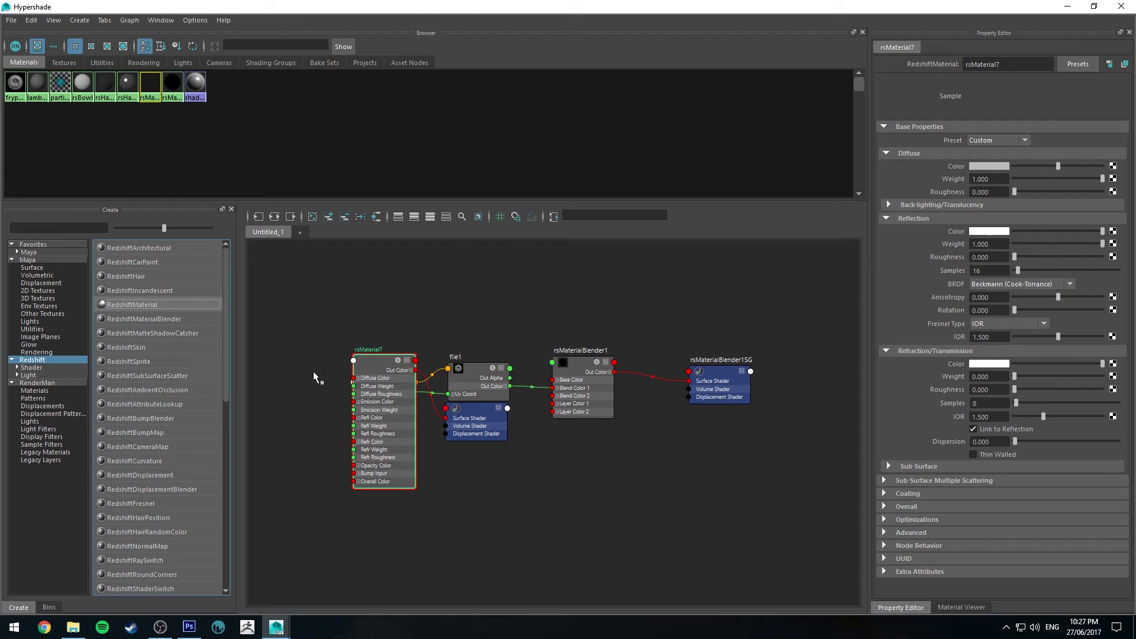
click(446, 409)
click(397, 372)
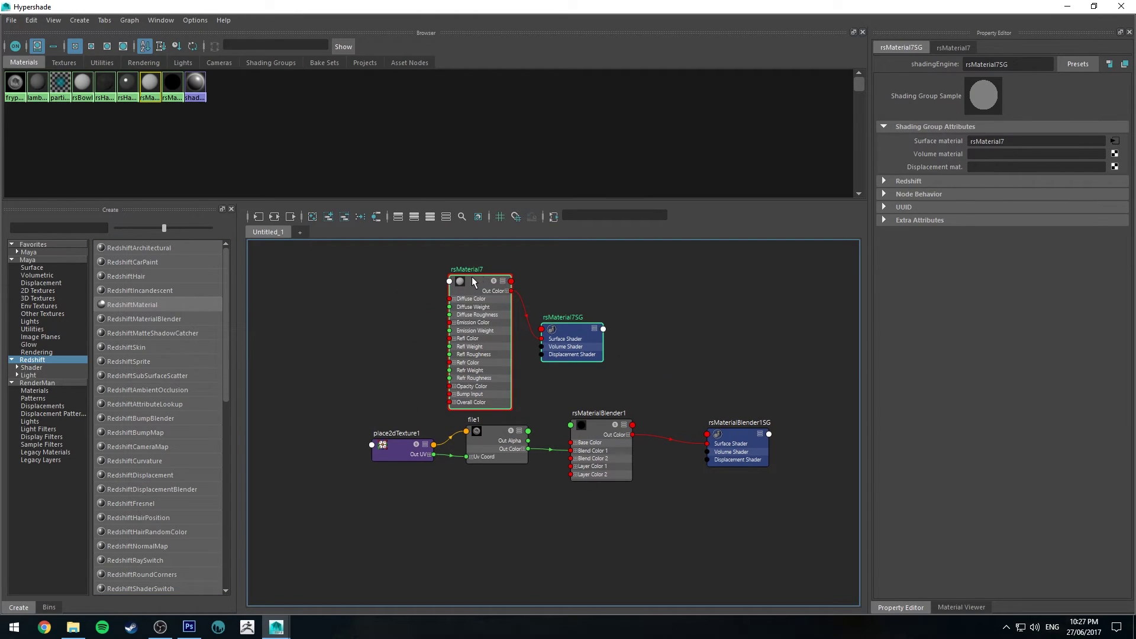
click(479, 284)
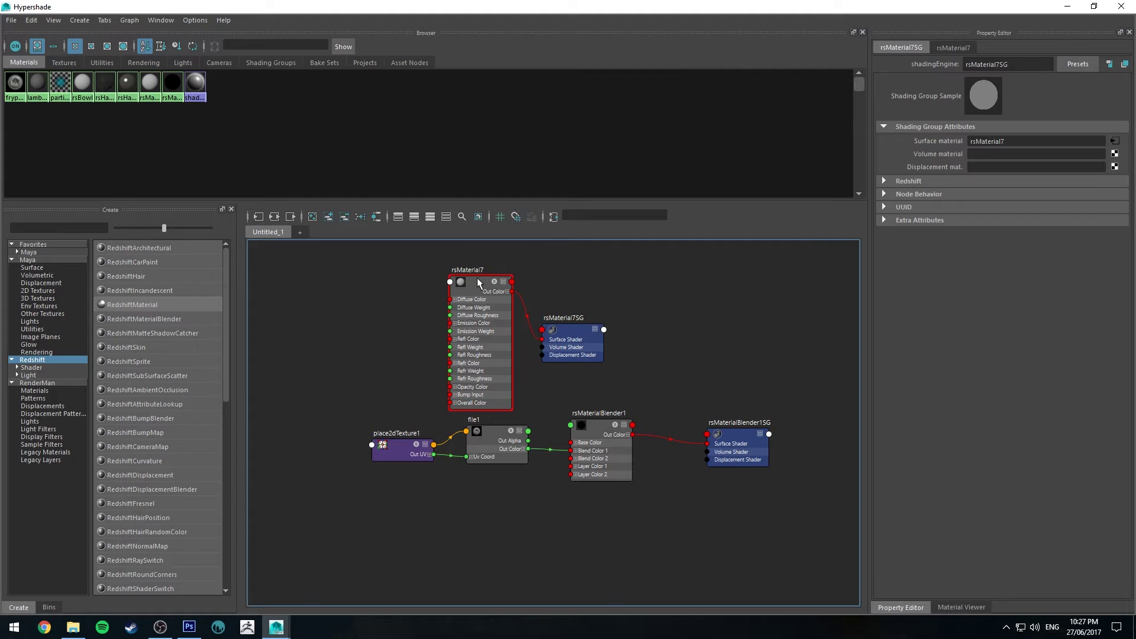
drag(1058, 166, 1102, 167)
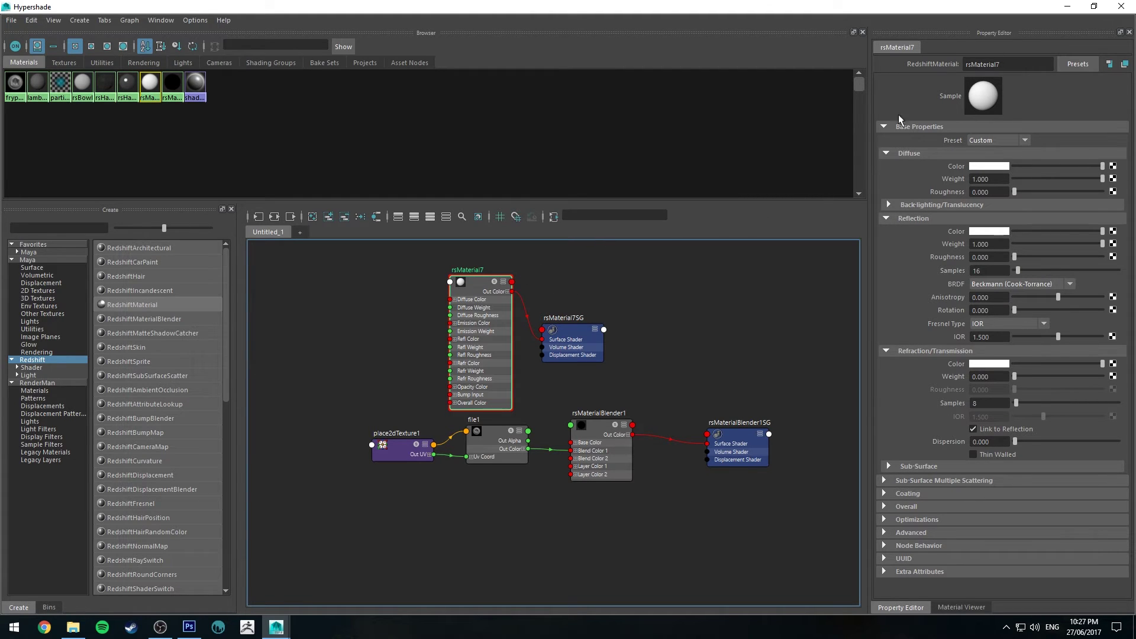
drag(1009, 64, 976, 84)
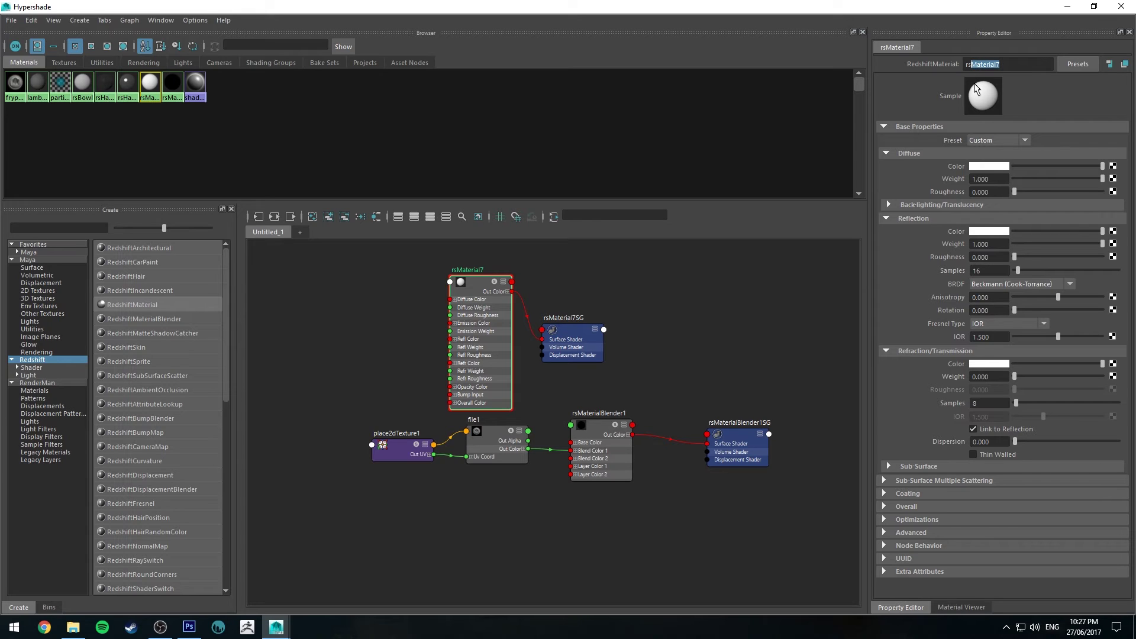
text(BowlRim)
key(Return)
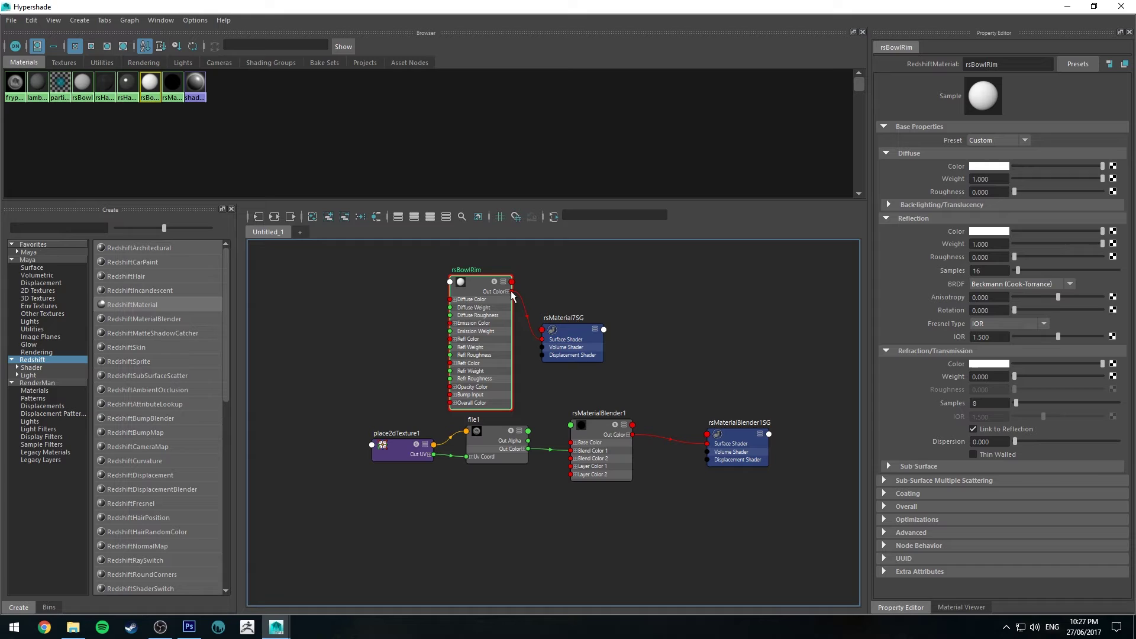
- Connect rsBowlRim to rsMaterialBlender1's Base Color and delete the unused rsMaterial7SG
drag(512, 296, 572, 443)
click(577, 341)
drag(576, 339, 641, 314)
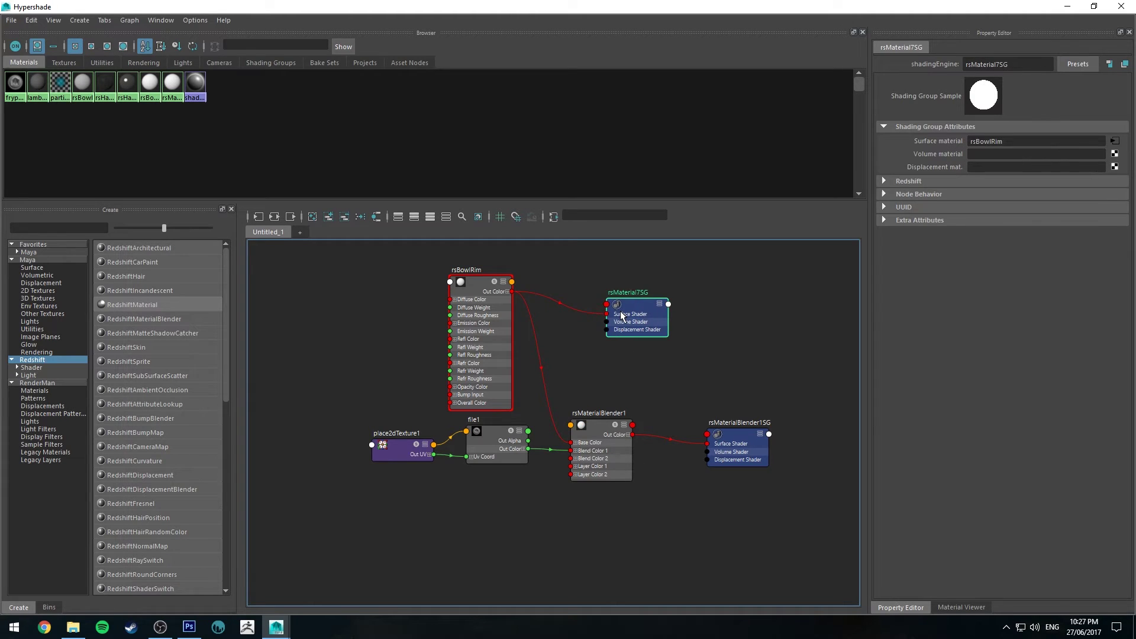
key(Delete)
middle_drag(417, 401, 395, 335)
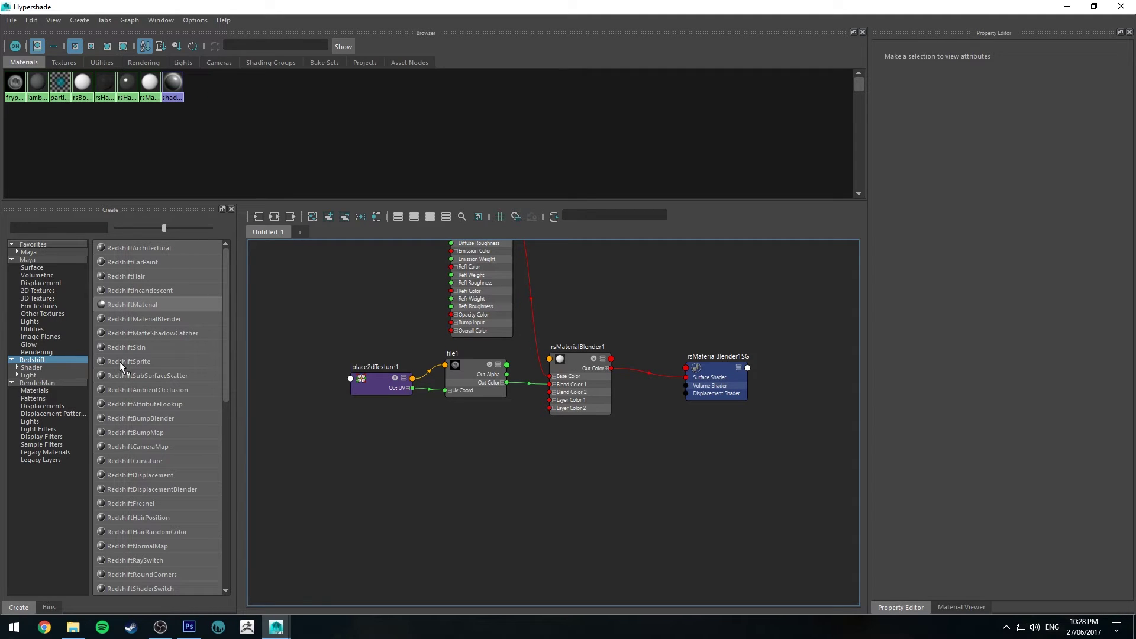
- Add an rsCarPaint2 car-paint material, drop its shading group, and feed it into Layer Color 1
click(42, 368)
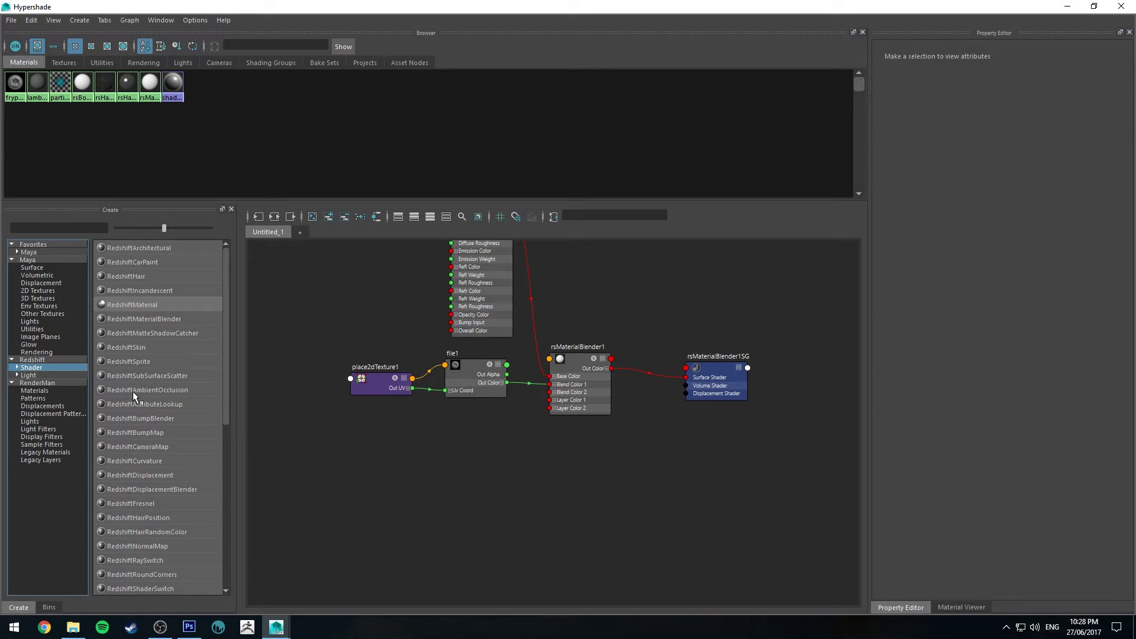
drag(133, 261, 407, 438)
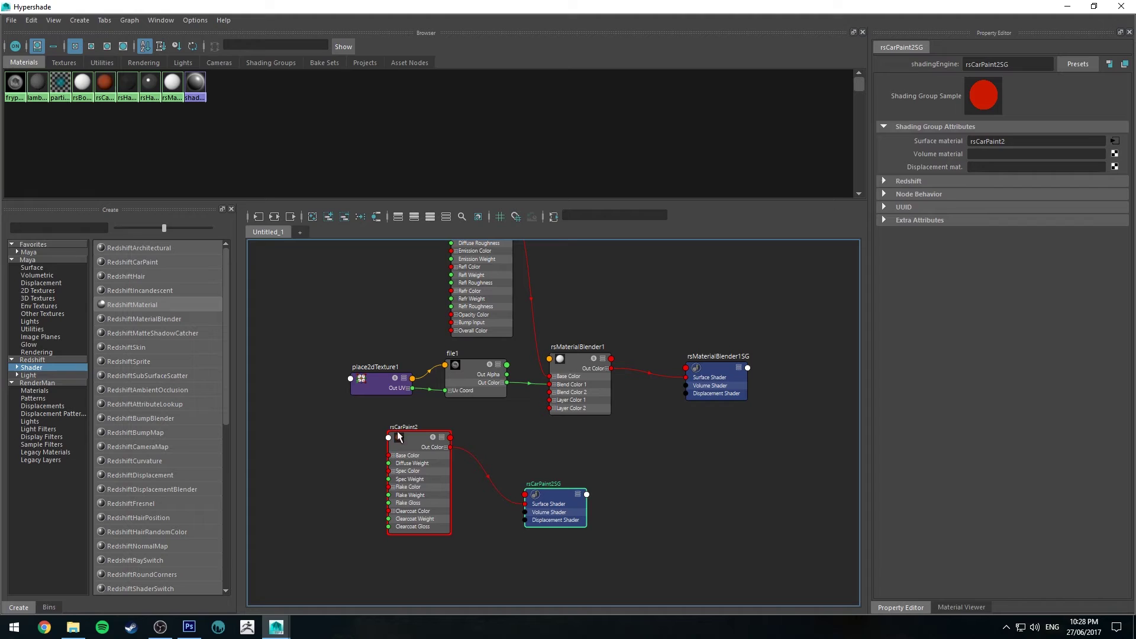
drag(417, 436, 550, 400)
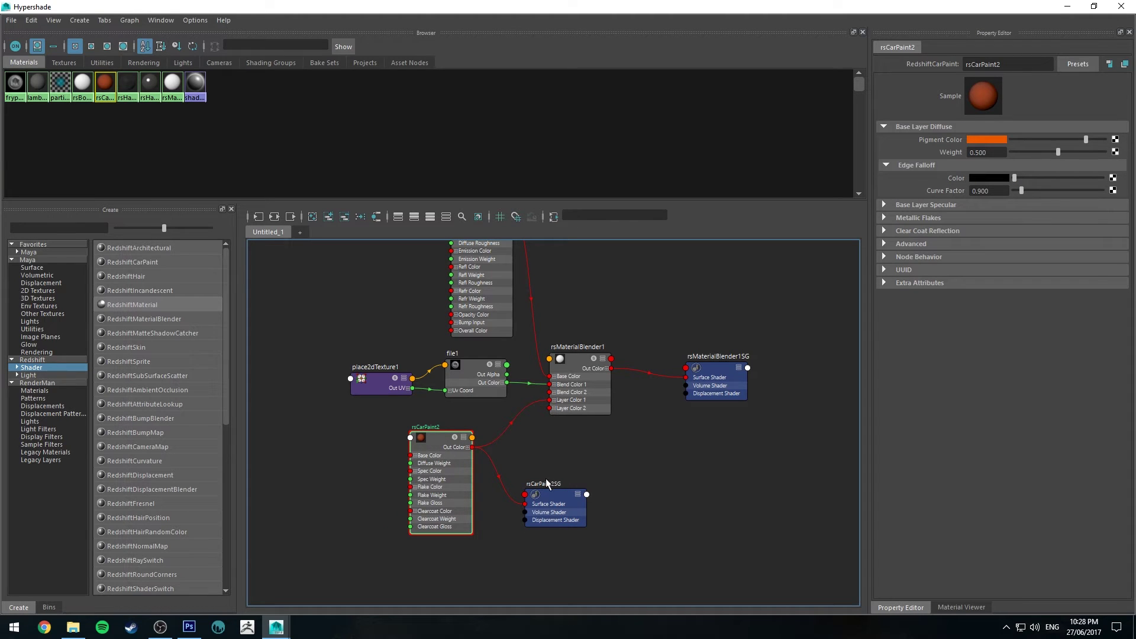
click(547, 484)
key(Delete)
drag(436, 443, 479, 431)
- Start a live Redshift IPR render of the frying pan with Hypershade moved aside
click(1067, 7)
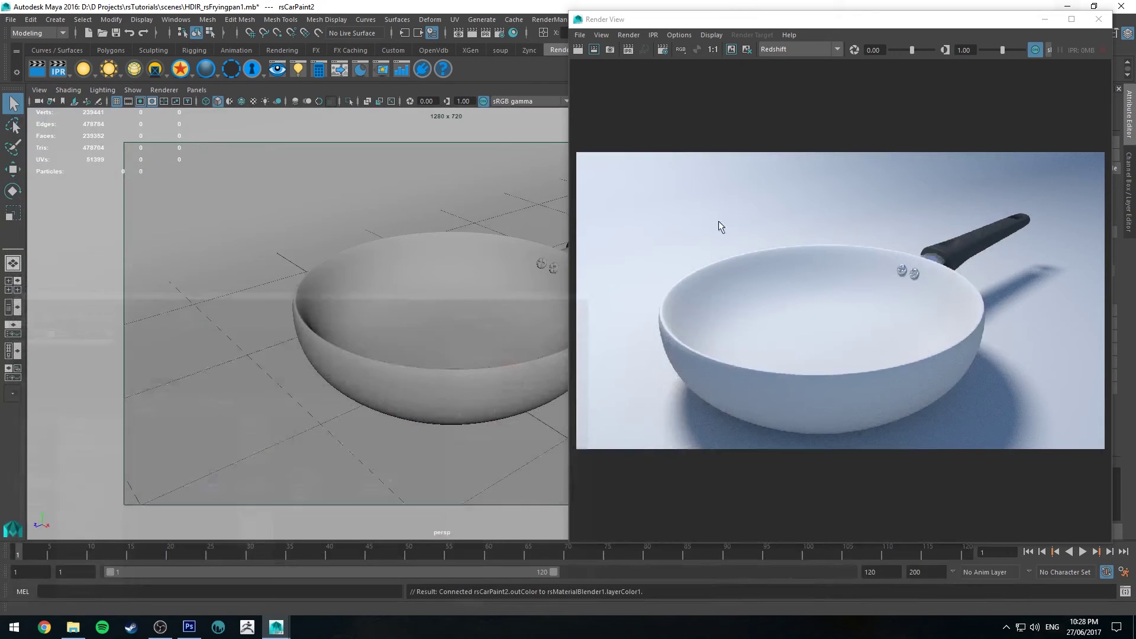
click(488, 33)
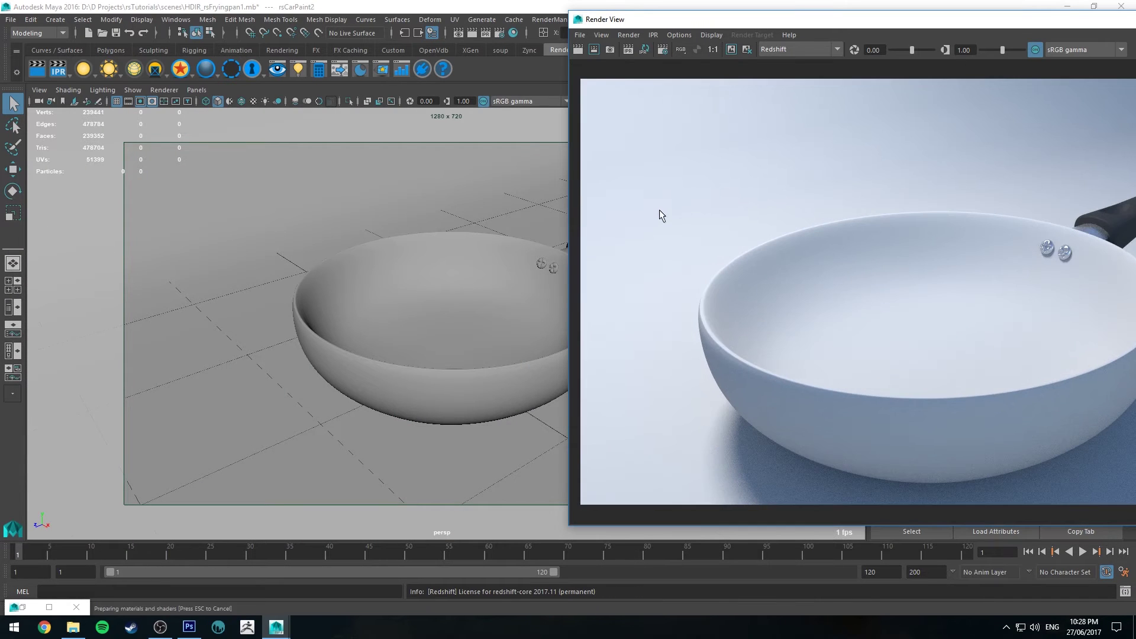
click(15, 608)
click(23, 609)
click(22, 607)
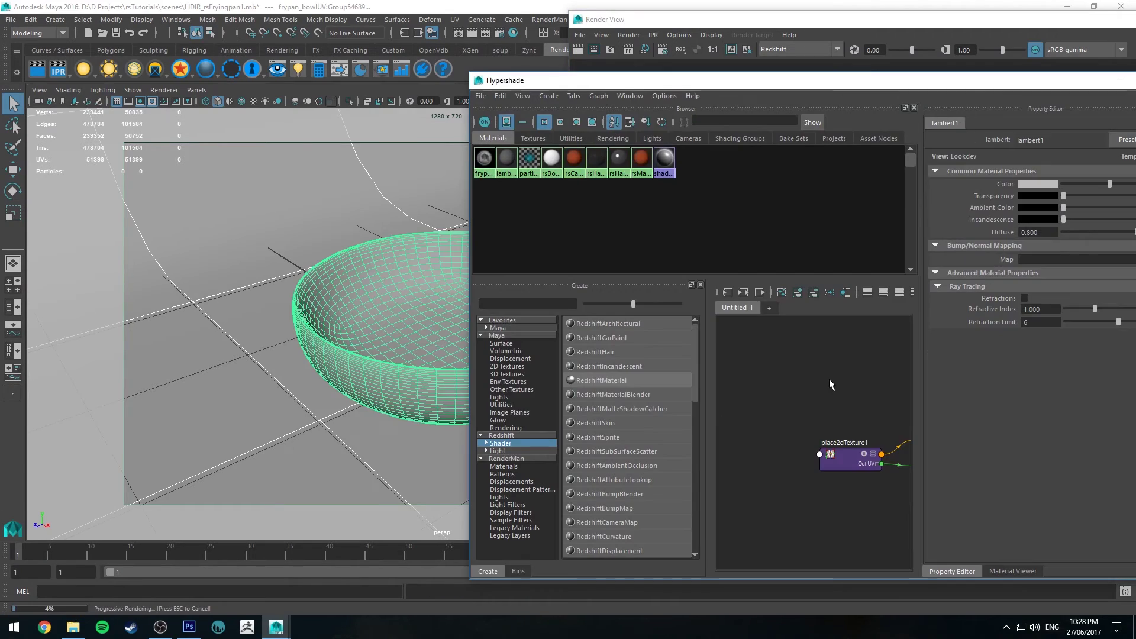
drag(1025, 113, 960, 130)
- Bring the camera closer to include the handle, select the bowl, and centre Render View
click(283, 237)
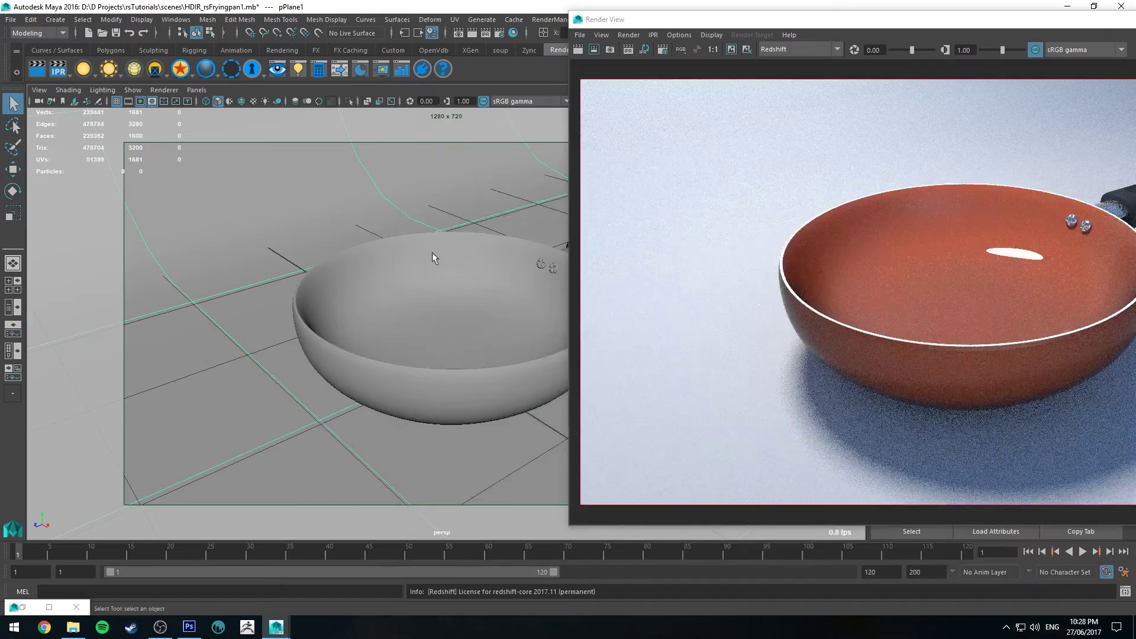
alt+drag(432, 252, 534, 318)
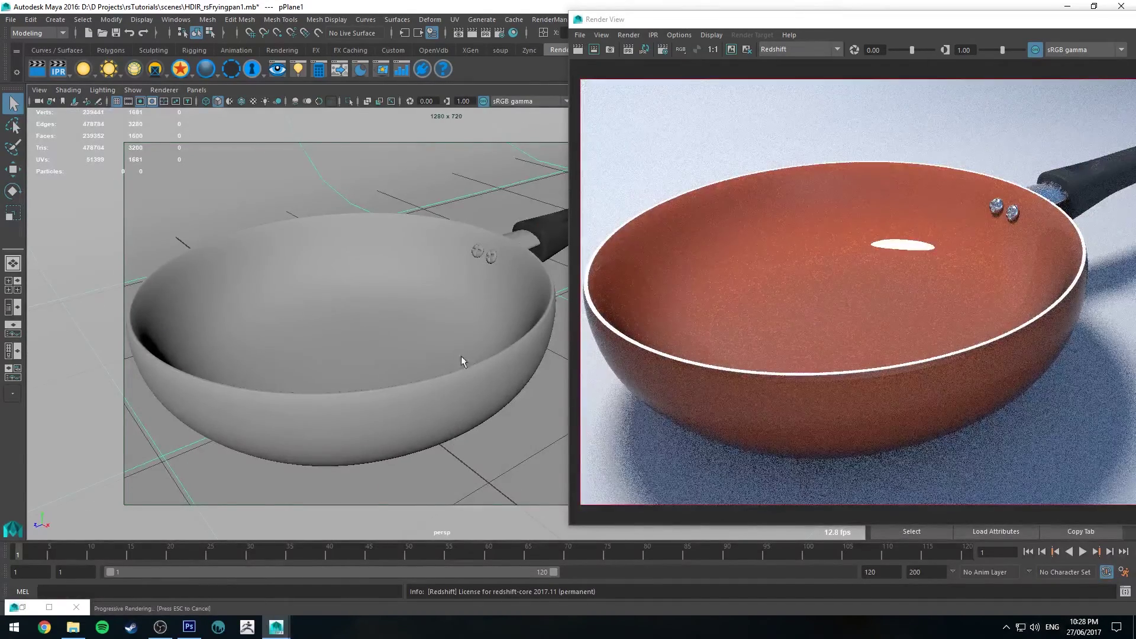
click(373, 368)
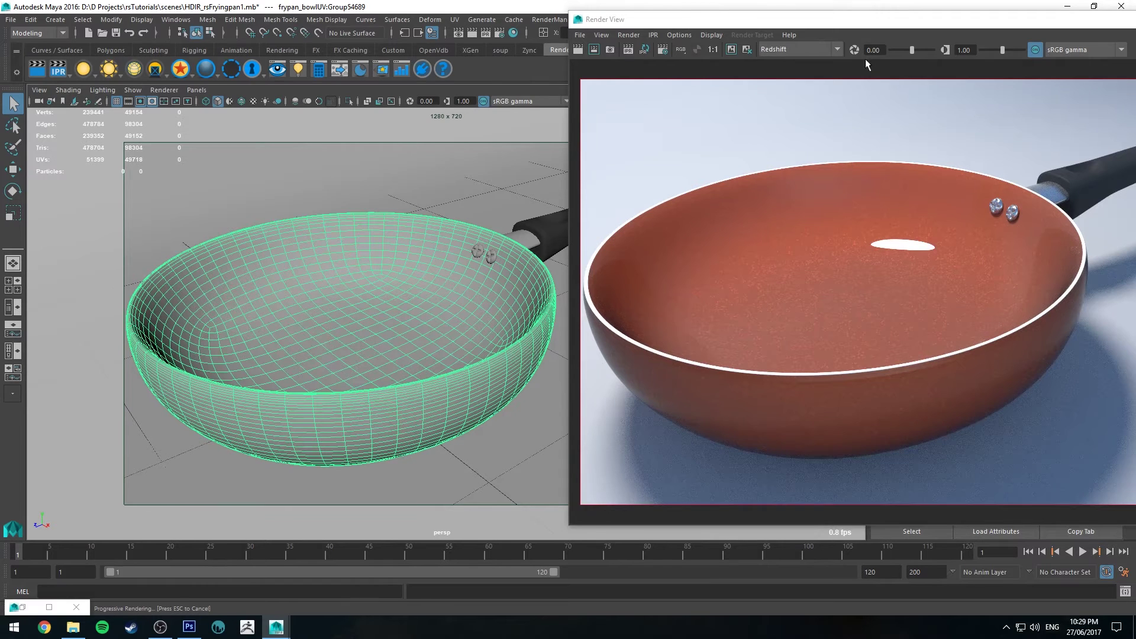
drag(870, 23, 510, 61)
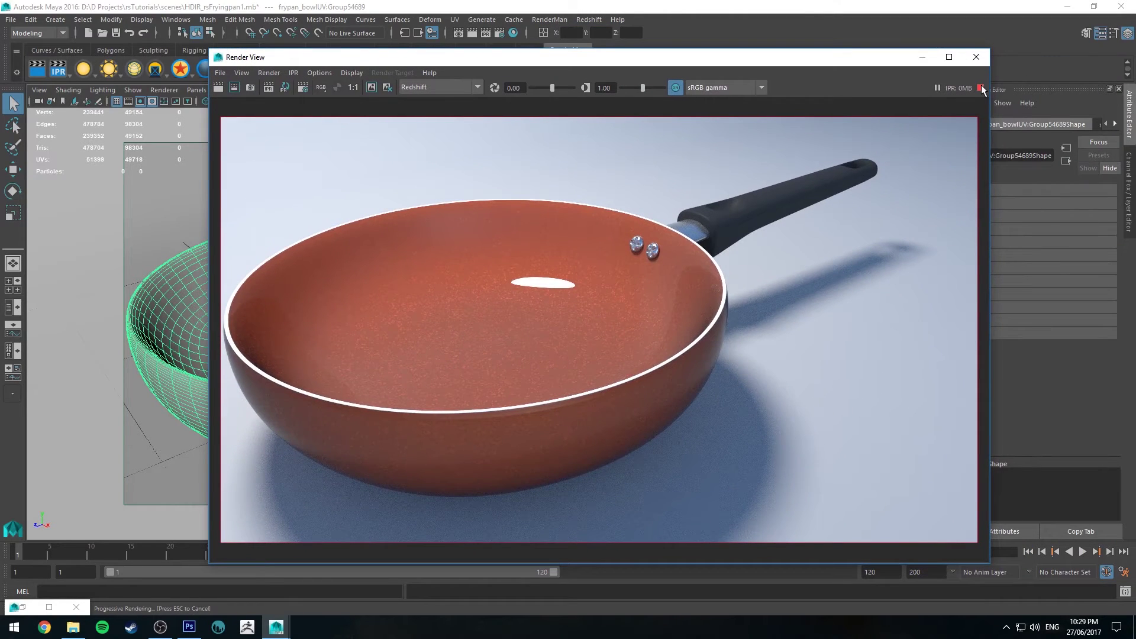
- Give rsCarPaint2 a near-black pigment and a grey edge falloff with curve factor 10
drag(859, 59, 1135, 59)
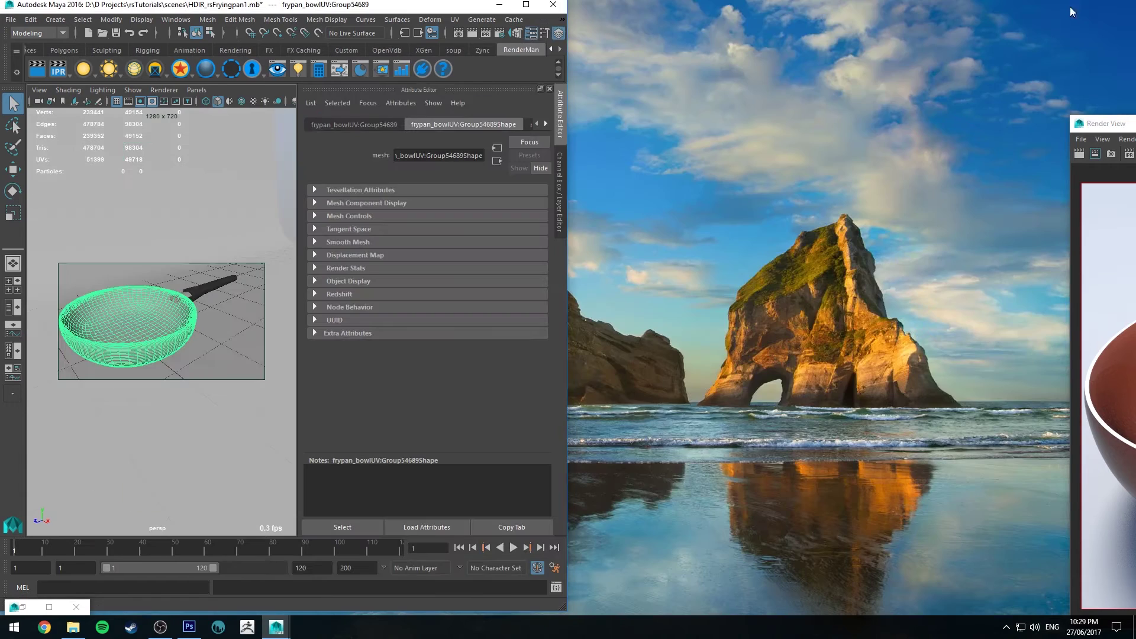
click(1093, 6)
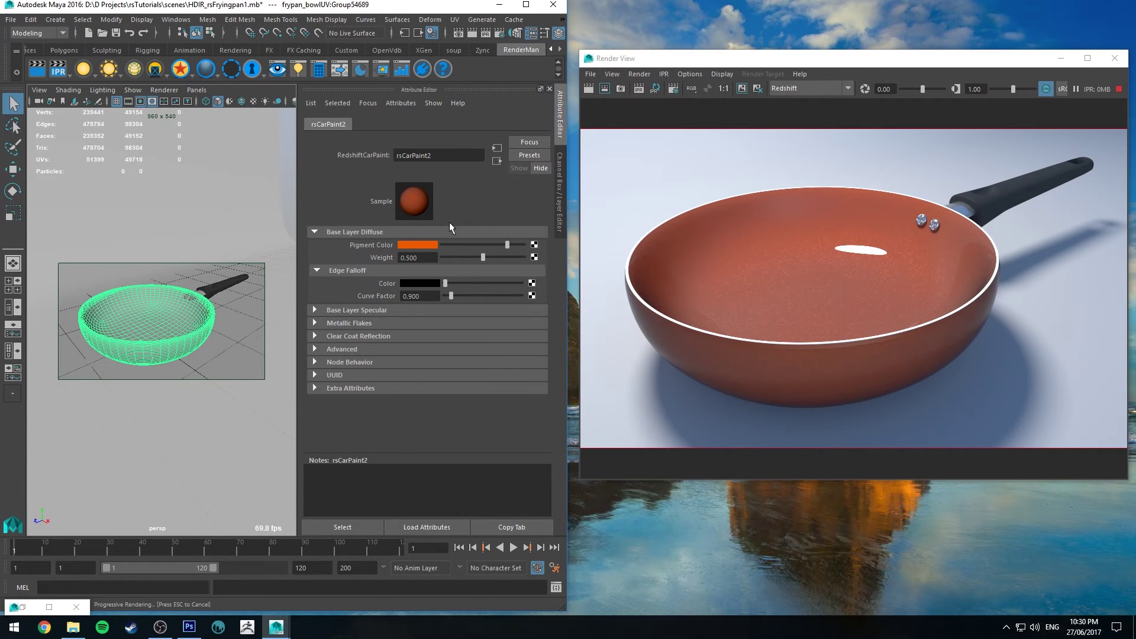
click(420, 243)
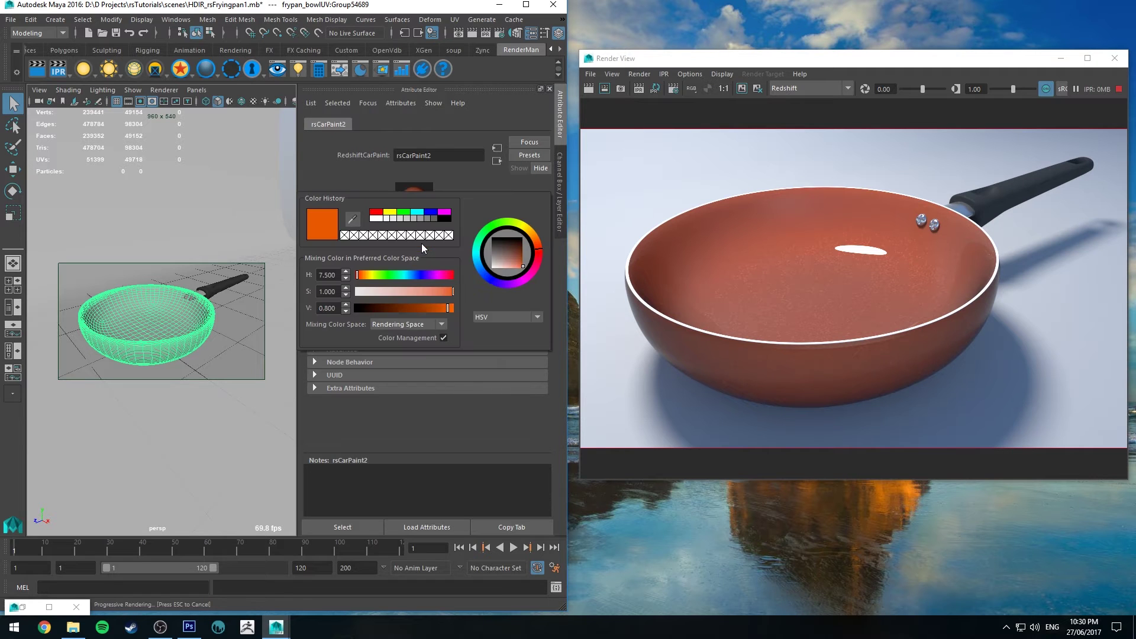
click(376, 218)
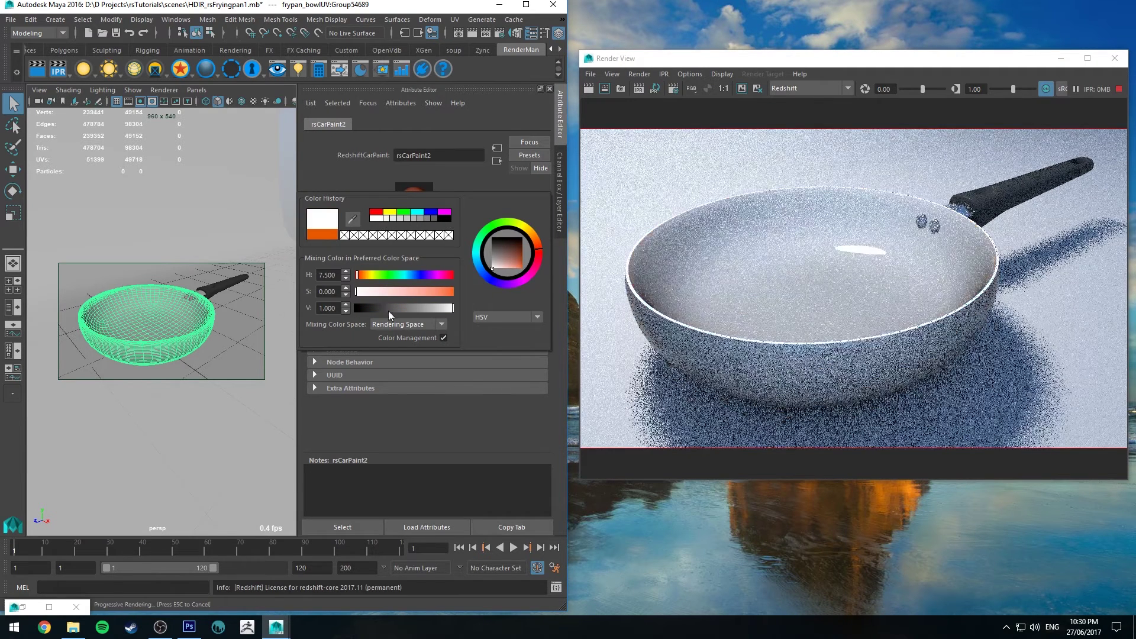
drag(397, 310, 360, 313)
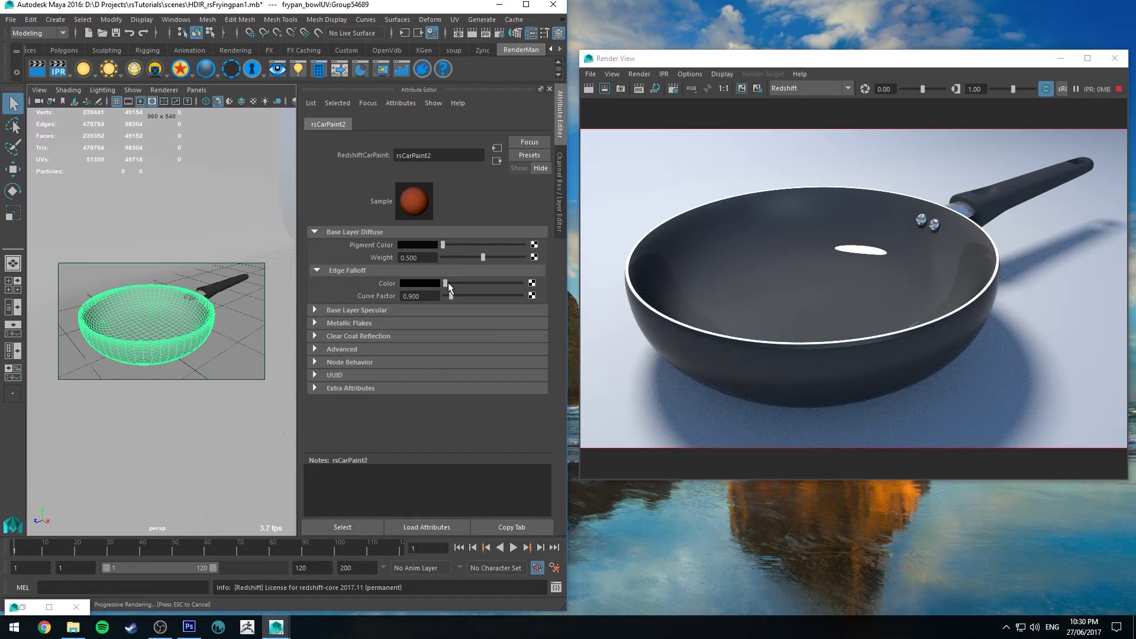
drag(448, 282, 451, 284)
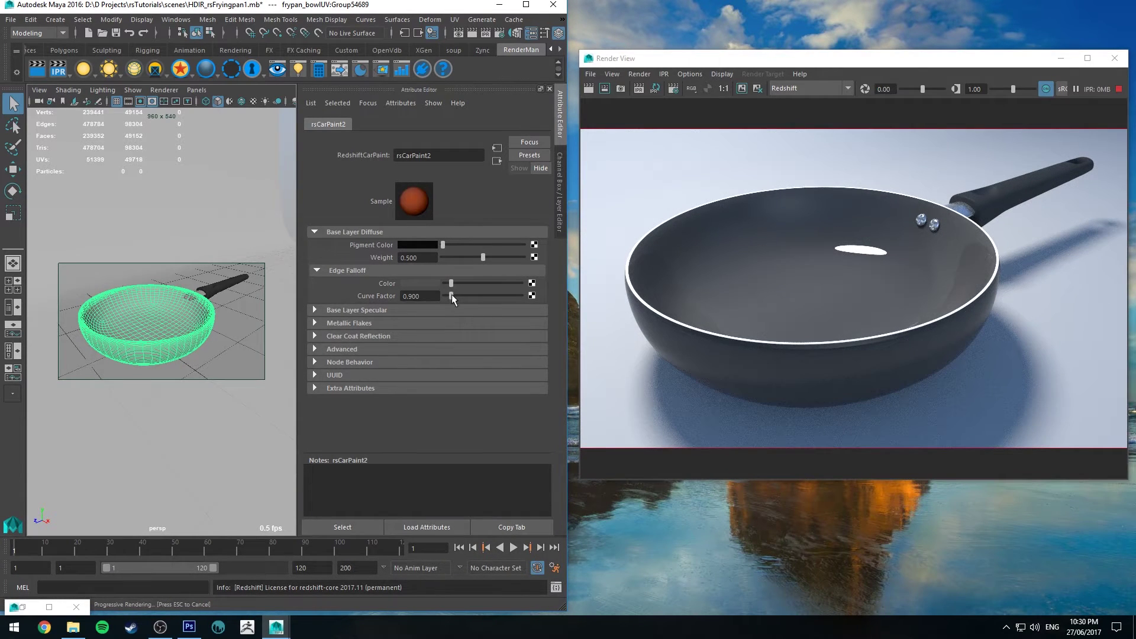
drag(452, 294, 521, 295)
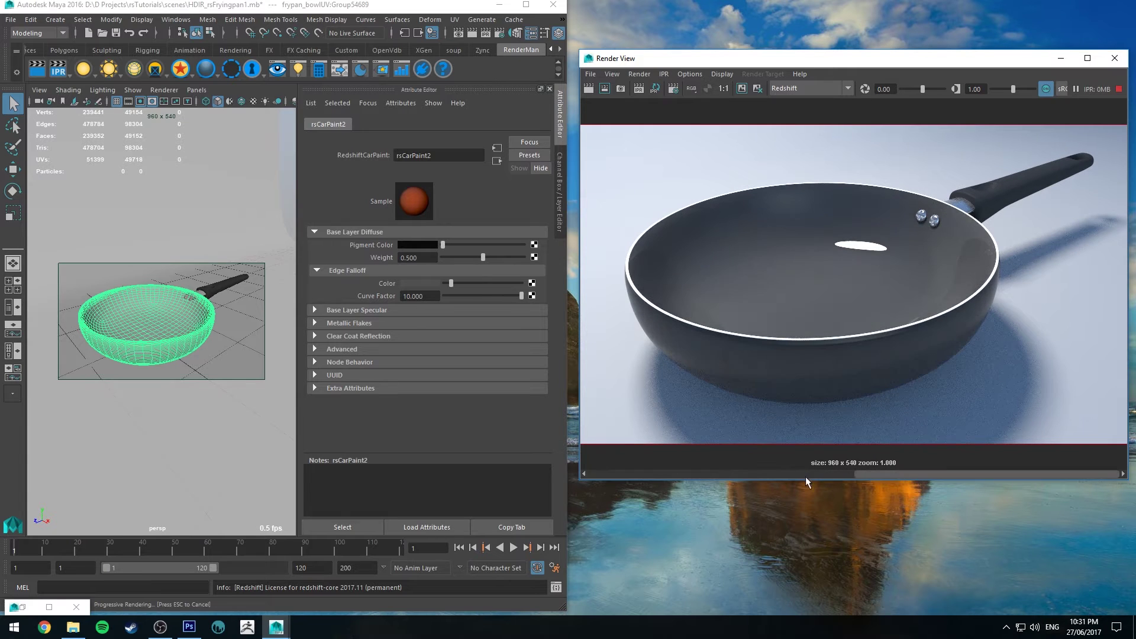
click(315, 310)
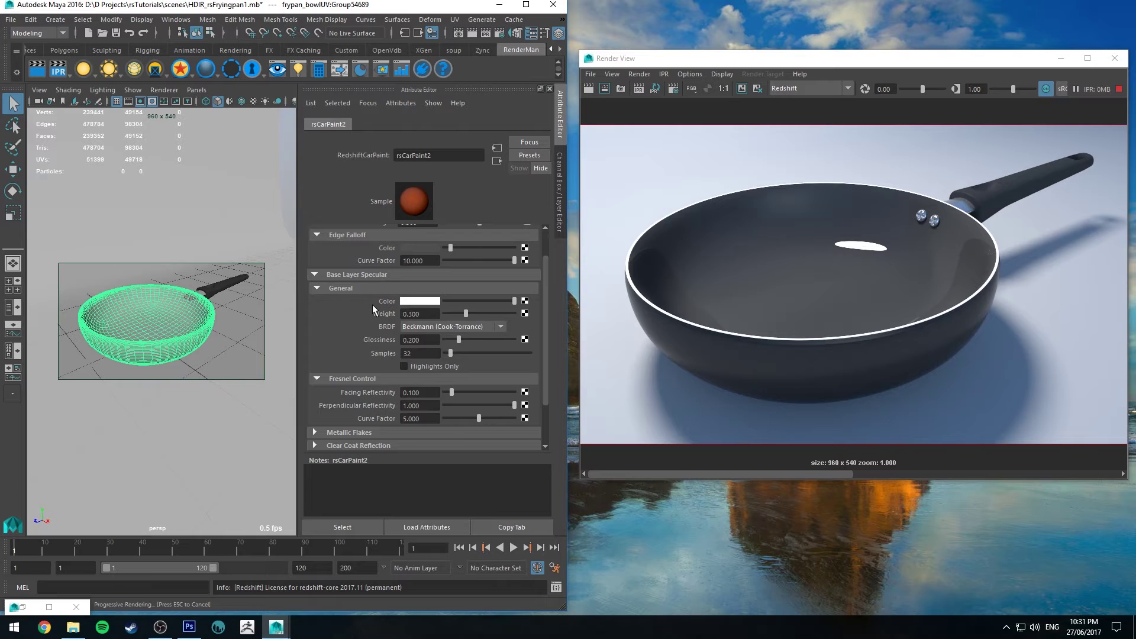
- Switch the car paint's base layer specular BRDF to GGX
click(467, 328)
click(421, 359)
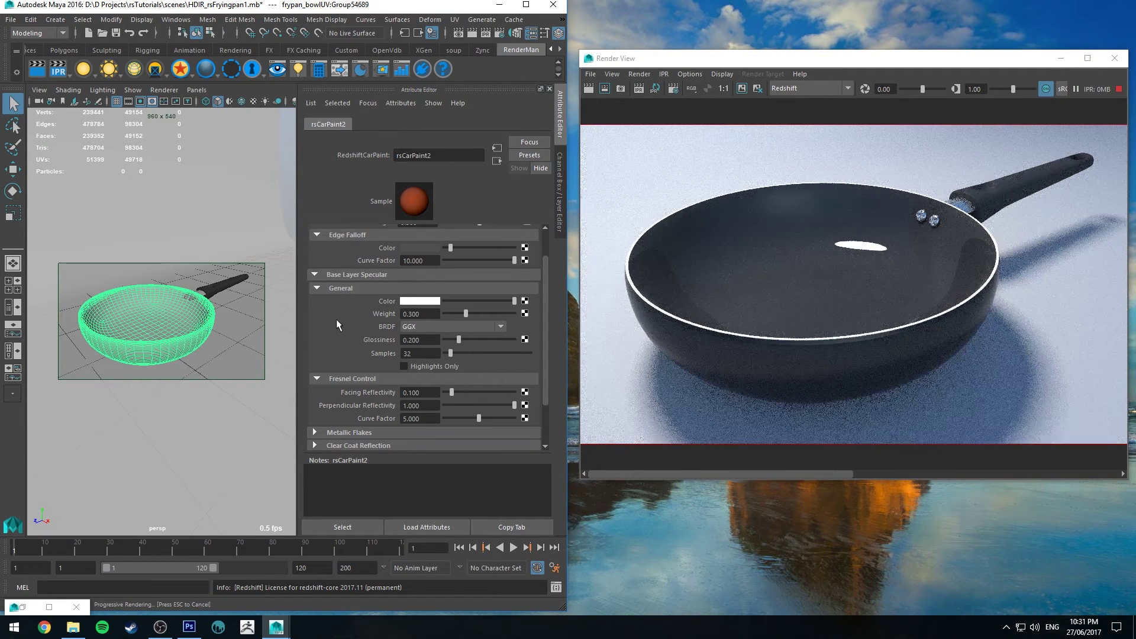
scroll(353, 338, down, 2)
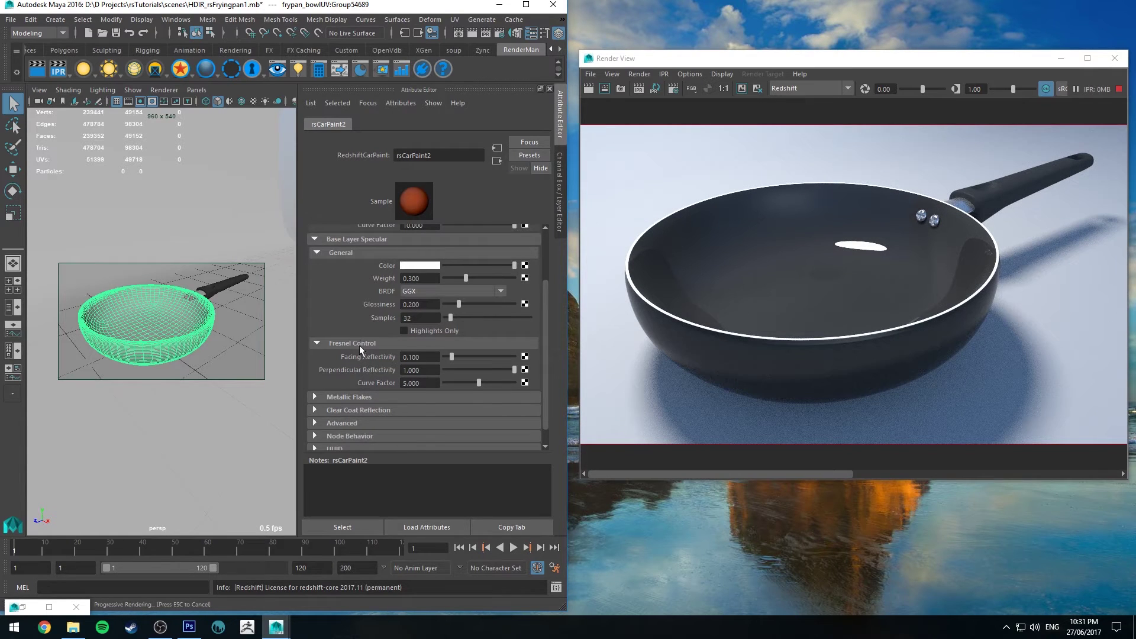
scroll(360, 346, down, 1)
- Expand Metallic Flakes and Clear Coat Reflection and set clear coat weight to 0
click(348, 374)
scroll(371, 300, down, 7)
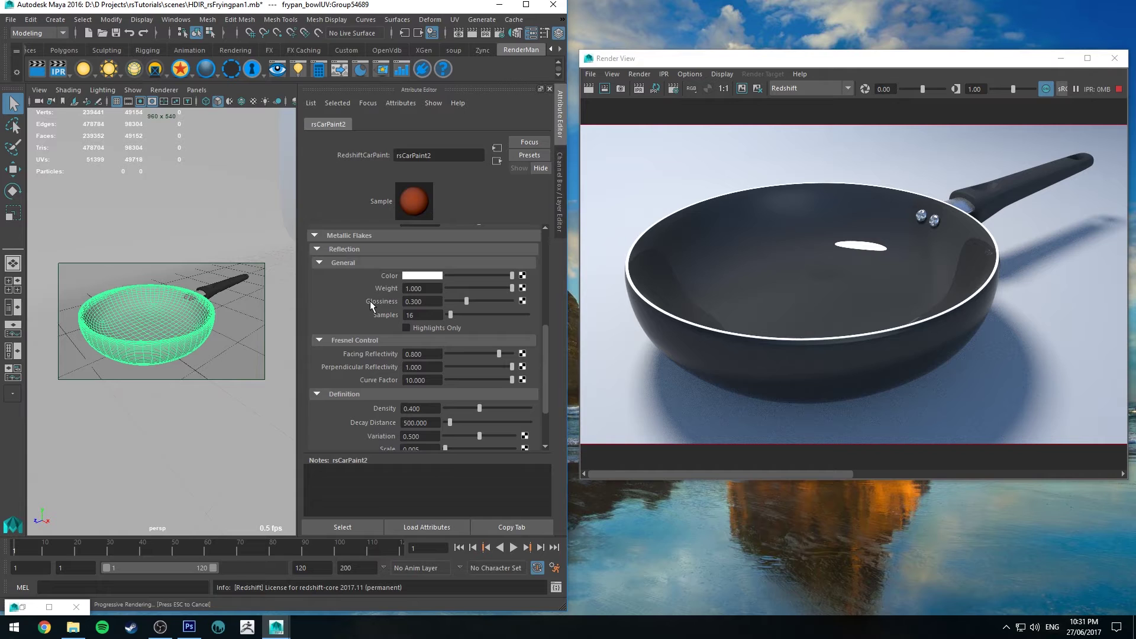
scroll(359, 298, down, 3)
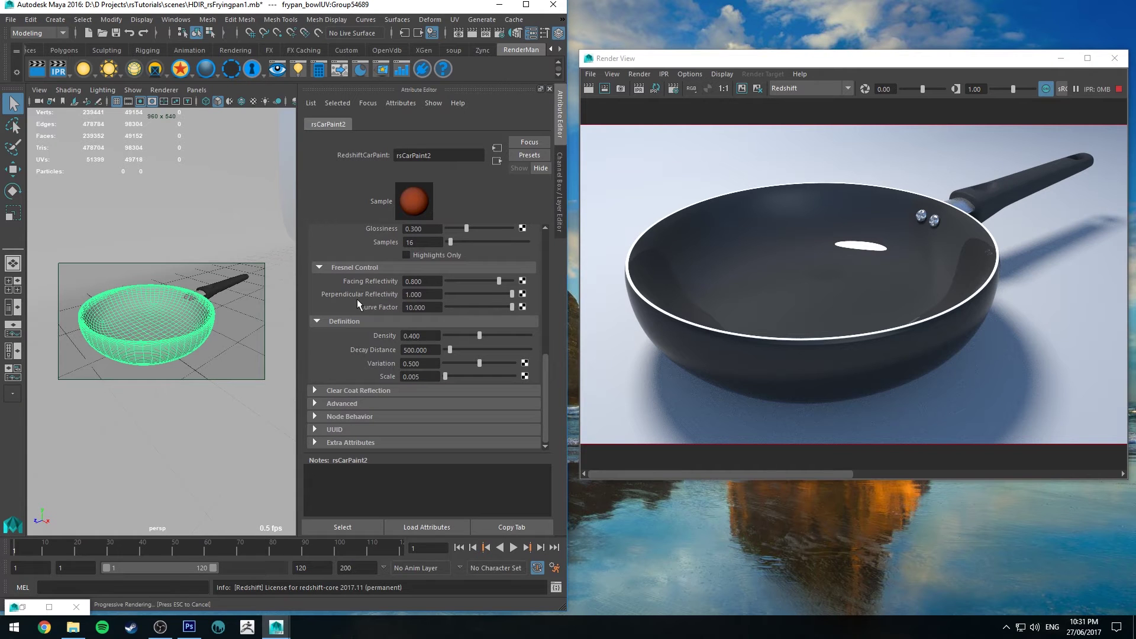
click(345, 390)
scroll(350, 370, down, 4)
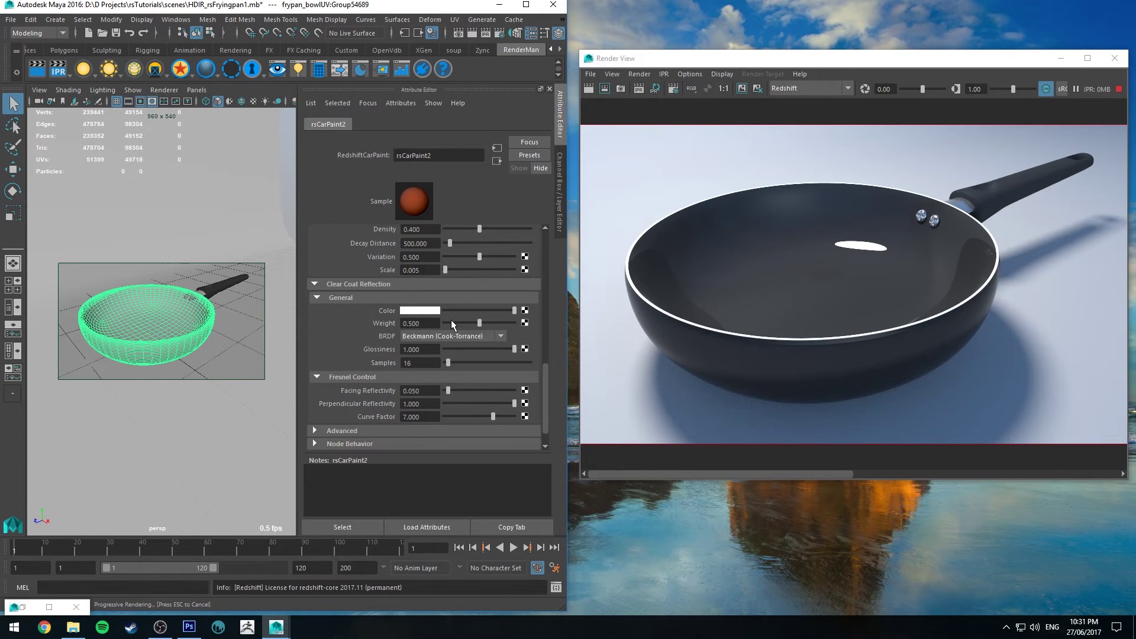
drag(451, 321, 404, 312)
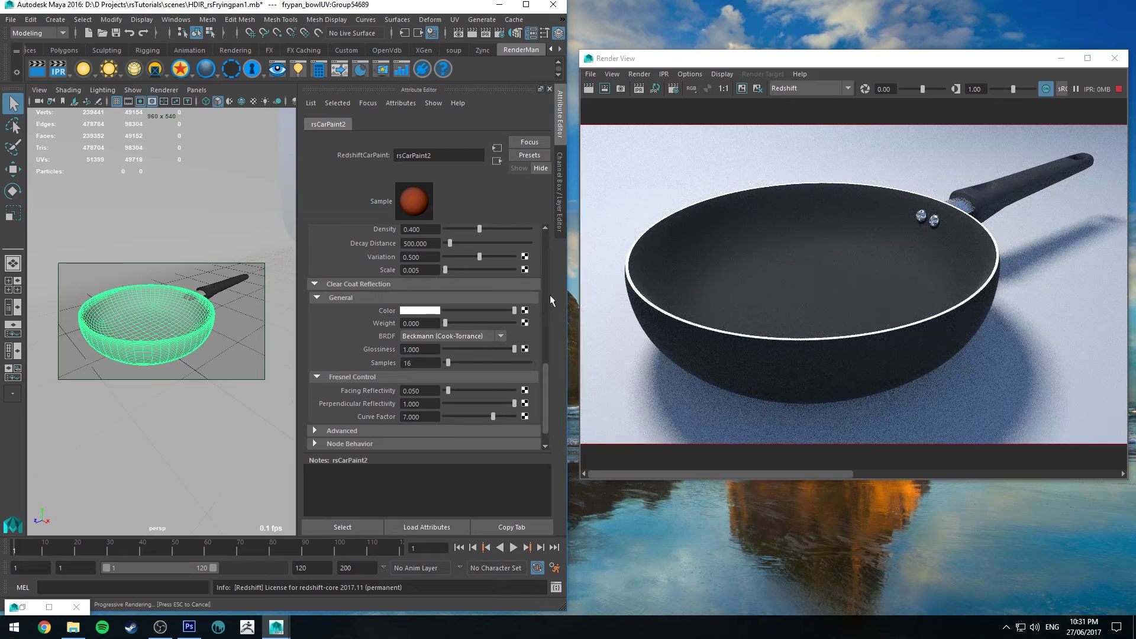
scroll(824, 272, up, 2)
scroll(818, 265, down, 1)
scroll(432, 335, up, 7)
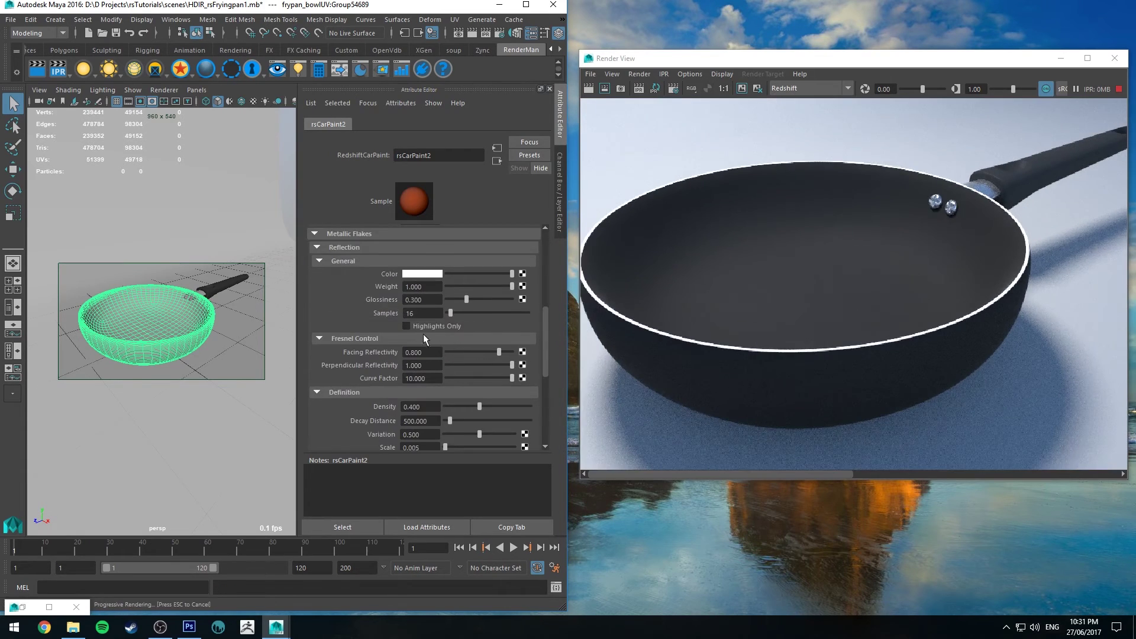
scroll(442, 246, up, 5)
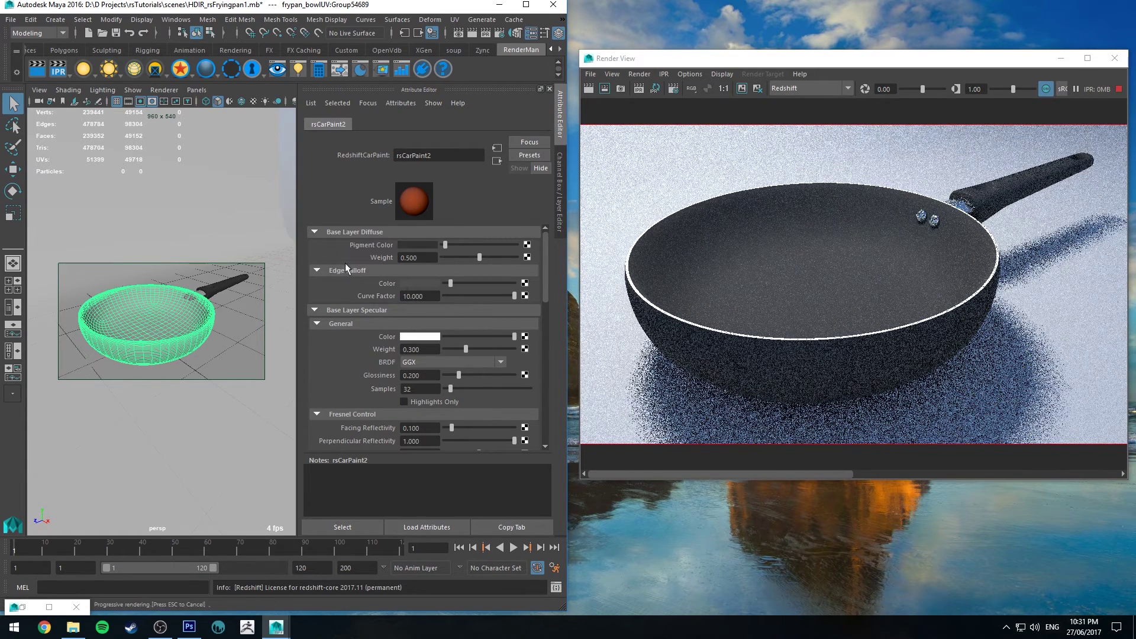
scroll(185, 322, up, 5)
scroll(426, 296, down, 3)
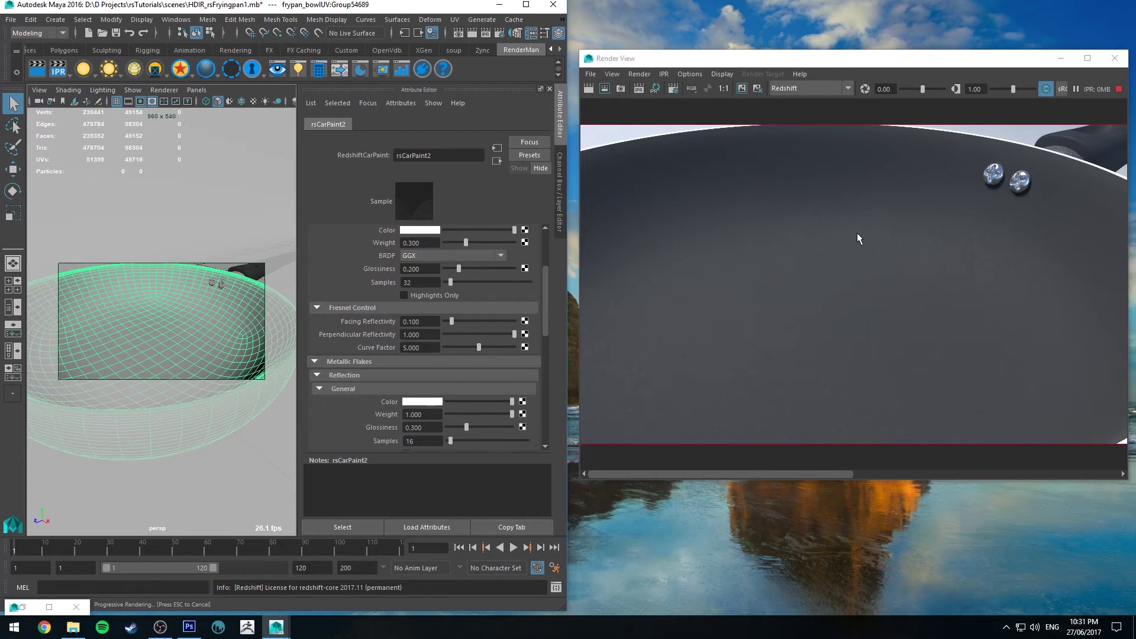
- Lighten the car paint's base pigment to grey, keeping the specular Fresnel curve factor at 5
scroll(445, 266, up, 2)
scroll(464, 283, up, 1)
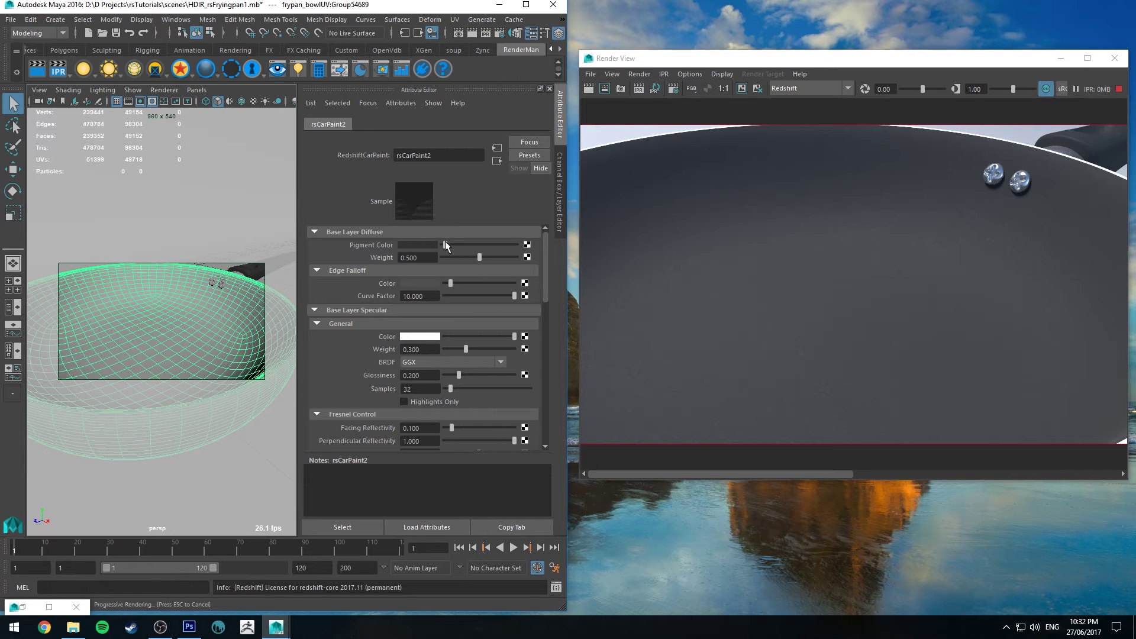
drag(445, 242, 451, 243)
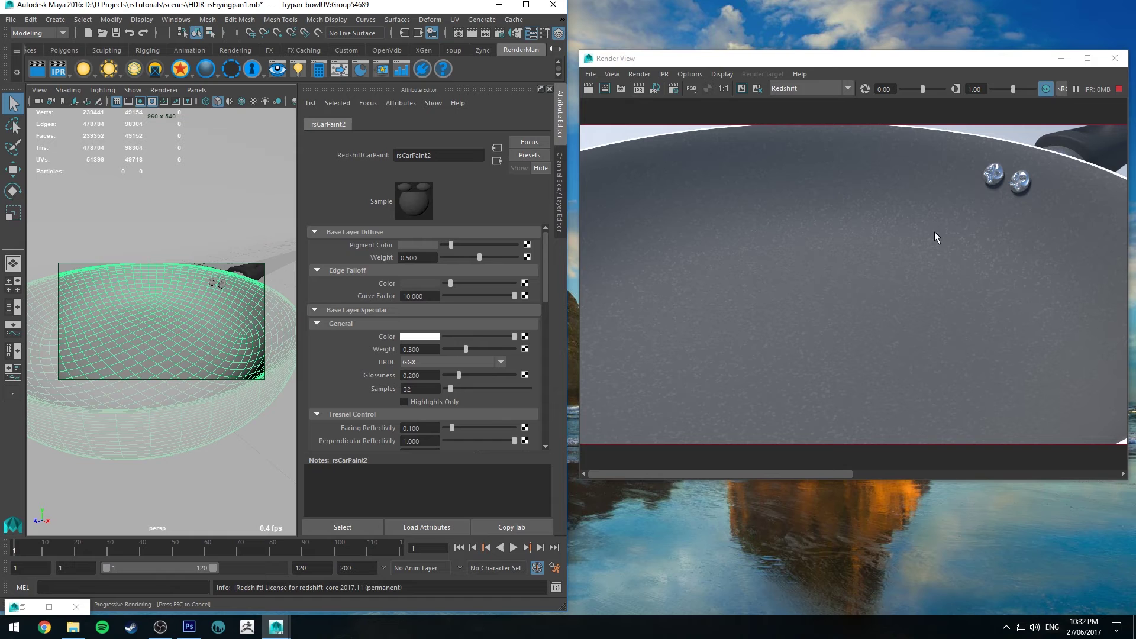
scroll(364, 324, down, 5)
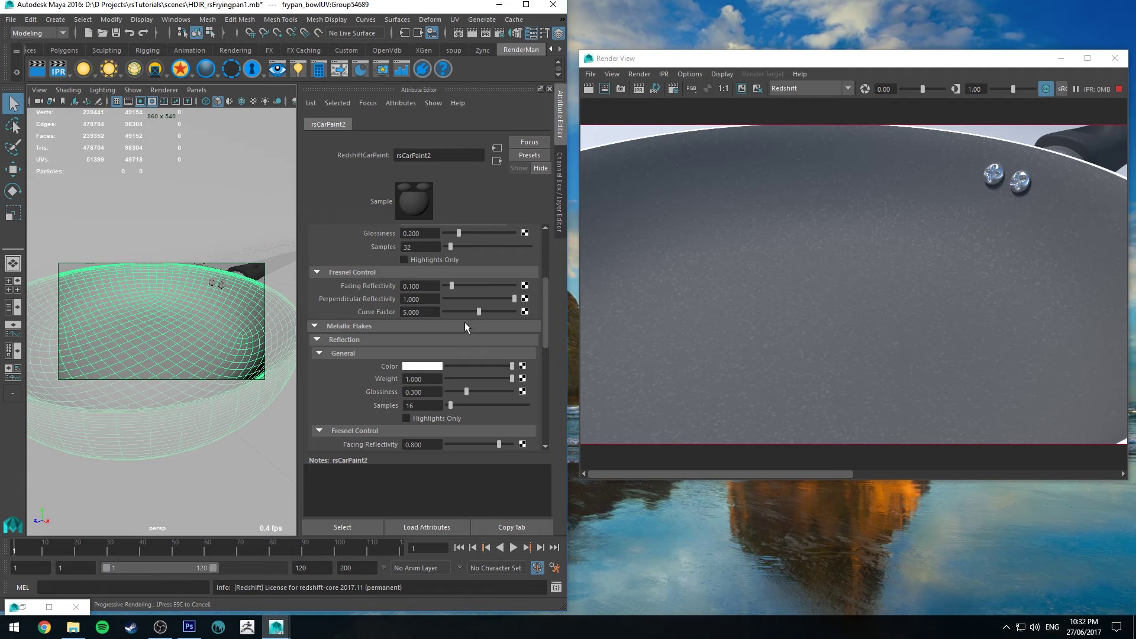
drag(479, 312, 514, 314)
key(ctrl+z)
- Lower the metallic flake reflection weight and set flake glossiness to 0.570
scroll(365, 287, down, 3)
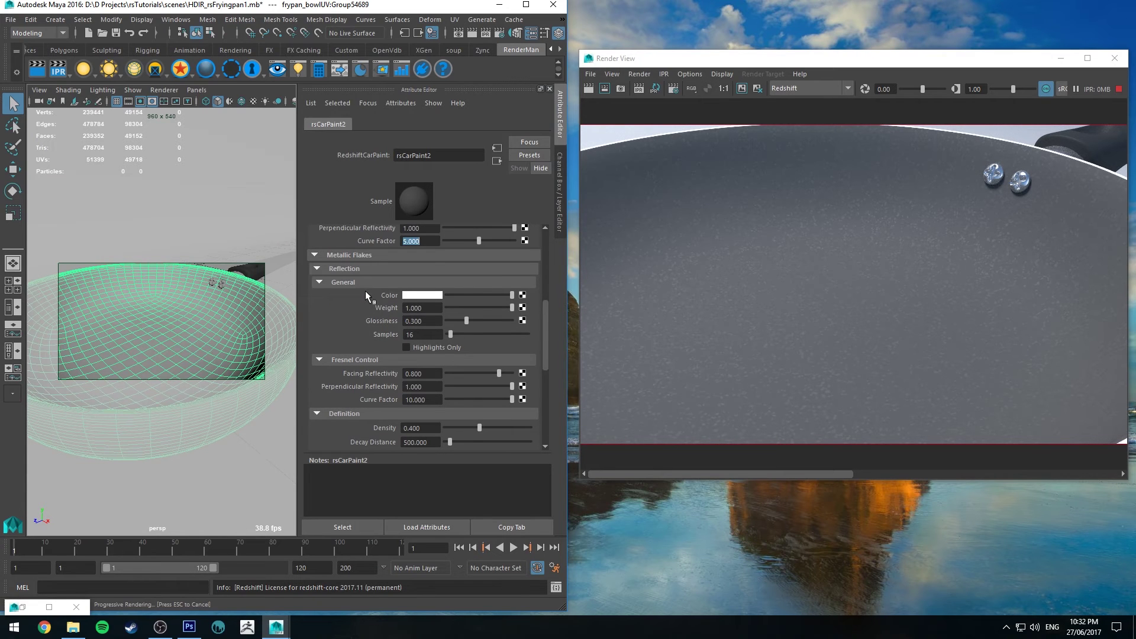
drag(481, 308, 513, 308)
drag(478, 321, 521, 320)
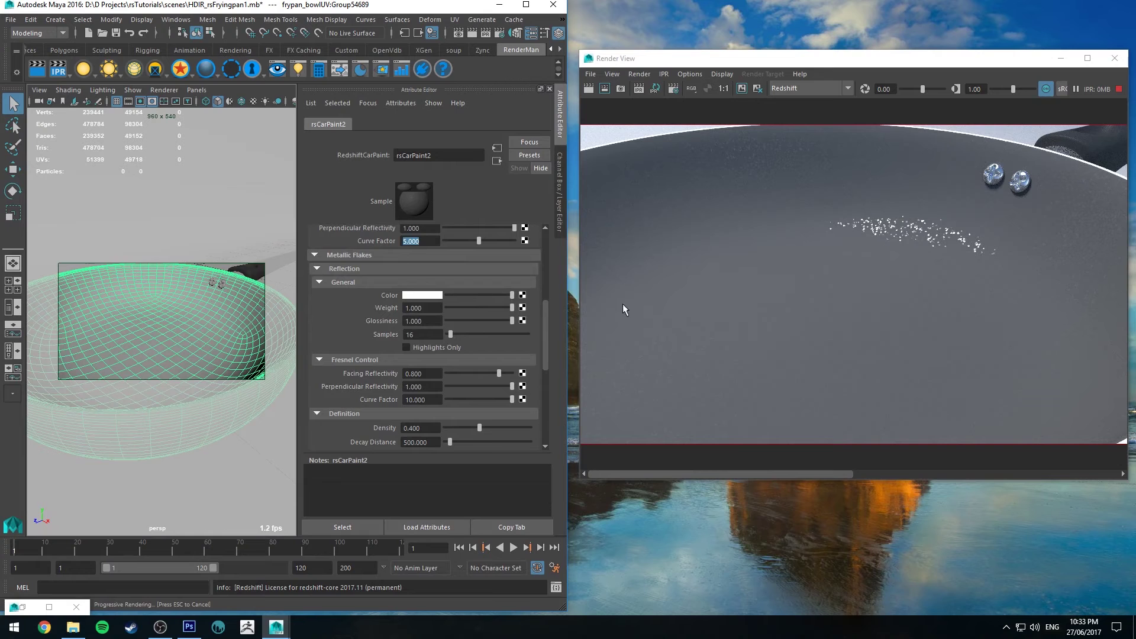
drag(485, 319, 481, 321)
click(441, 322)
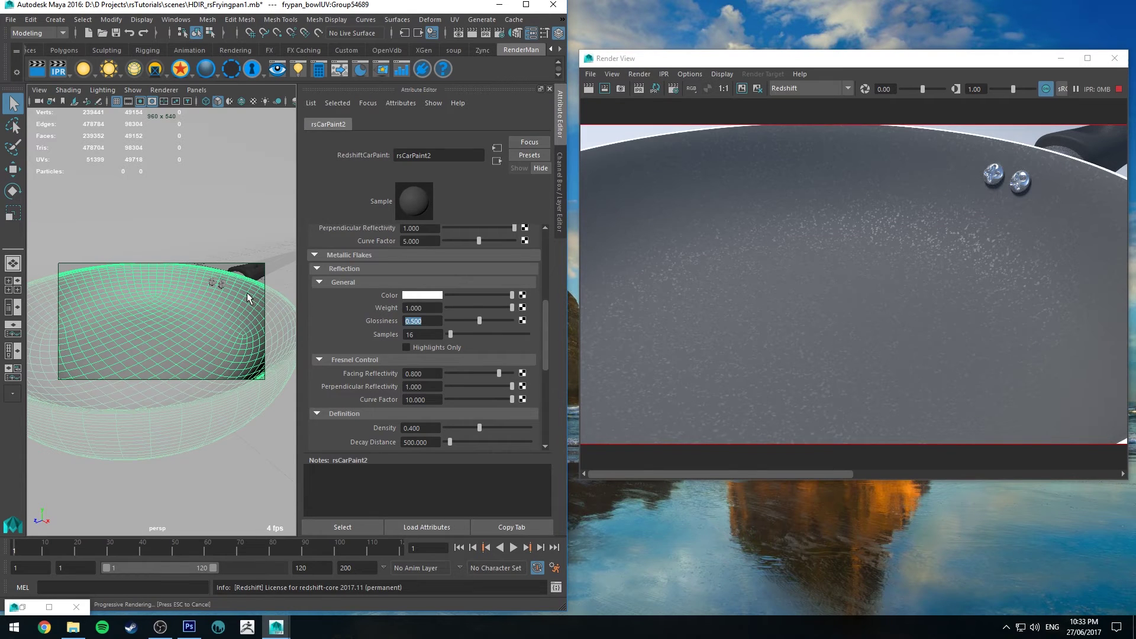
- Nudge the base pigment colour to a slightly darker grey
scroll(438, 251, up, 5)
drag(447, 244, 443, 244)
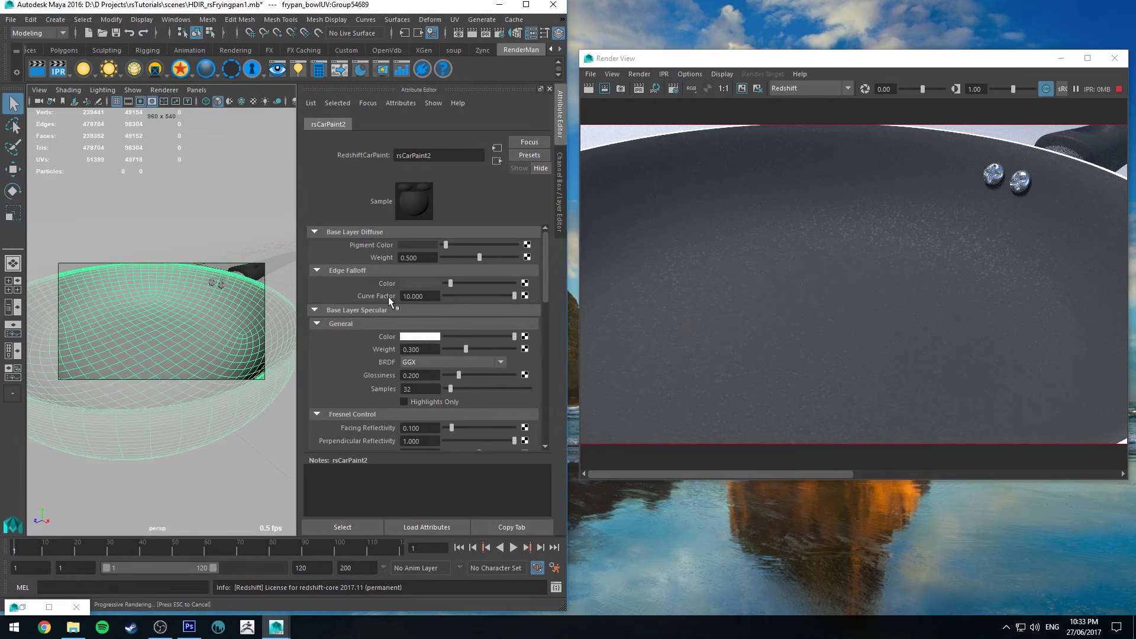
click(445, 245)
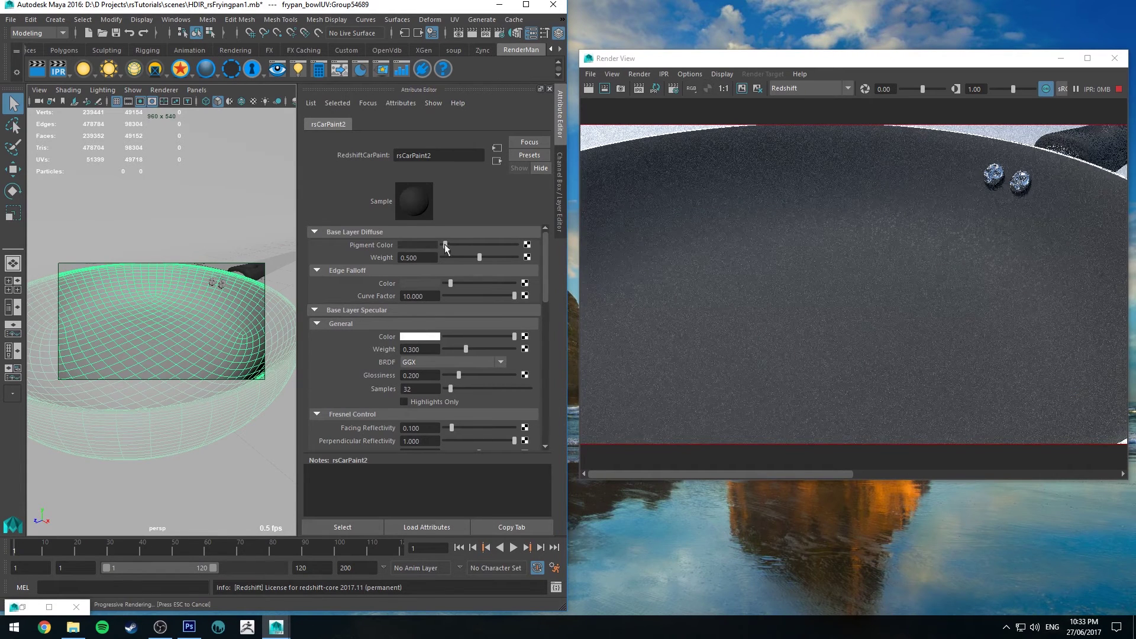
scroll(525, 304, down, 5)
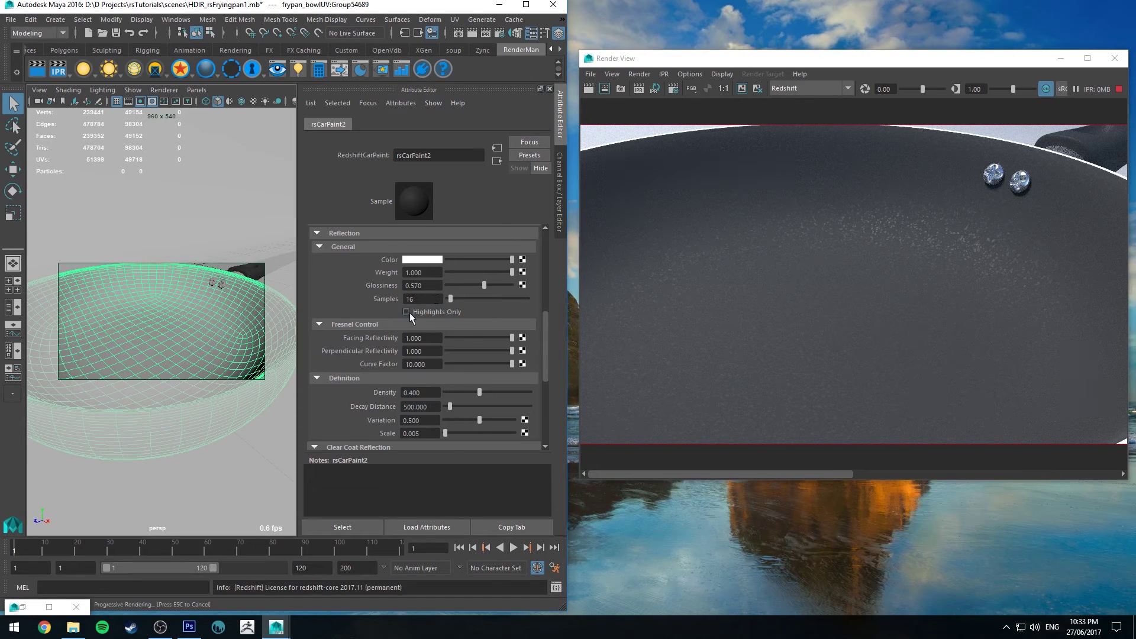
scroll(374, 319, down, 1)
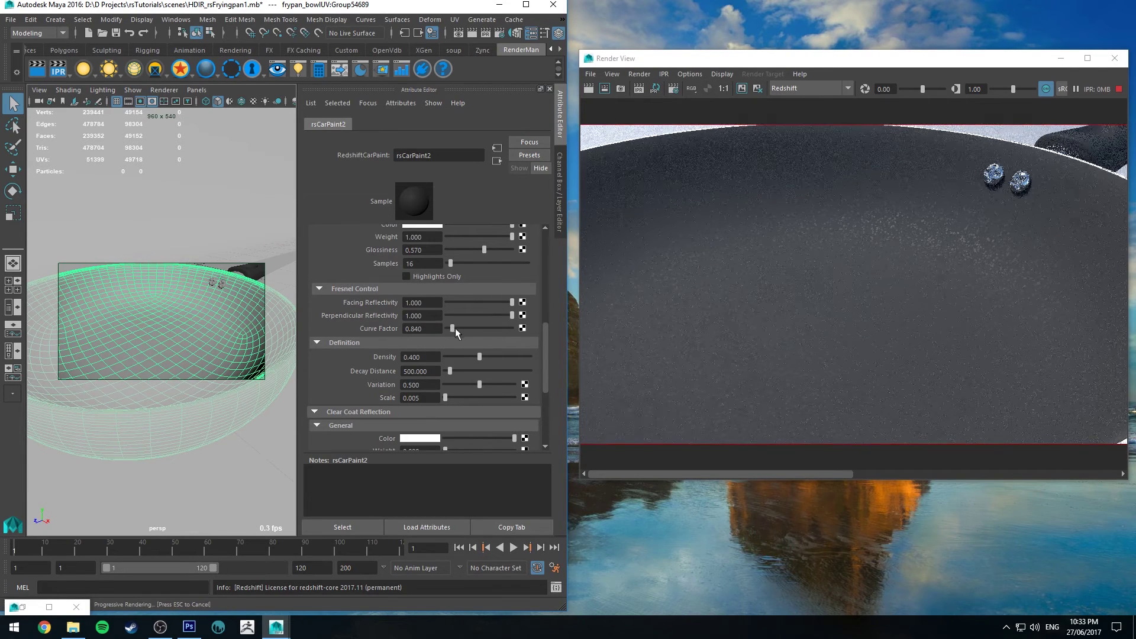
scroll(455, 328, down, 3)
scroll(449, 272, up, 1)
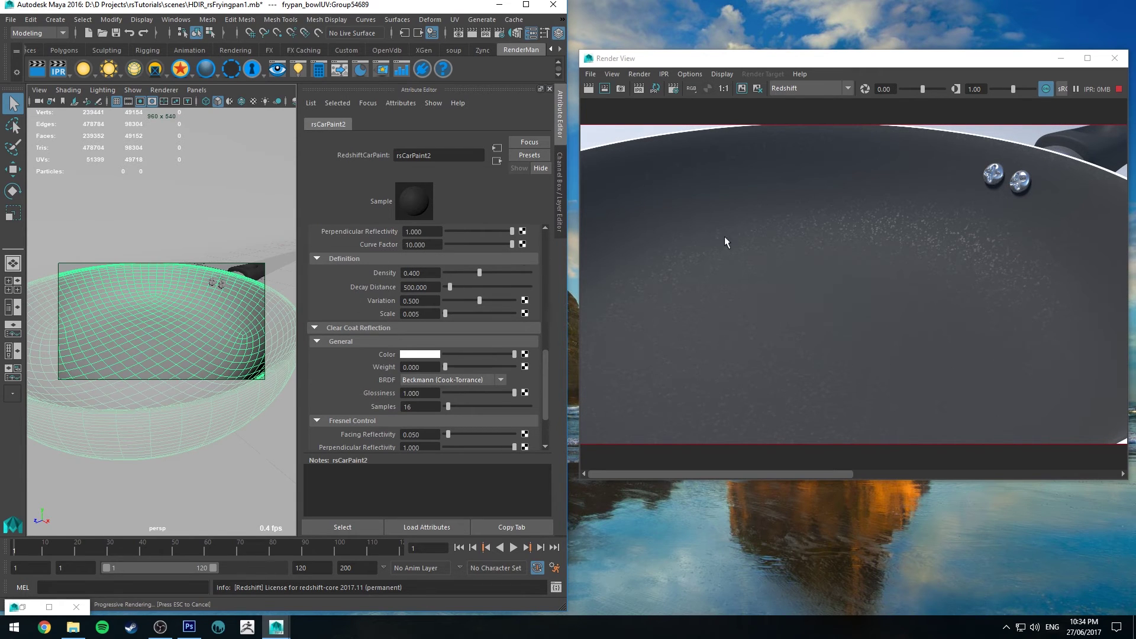
- Set metallic flake density to 1 and flake scale to 0.003
drag(479, 270, 556, 272)
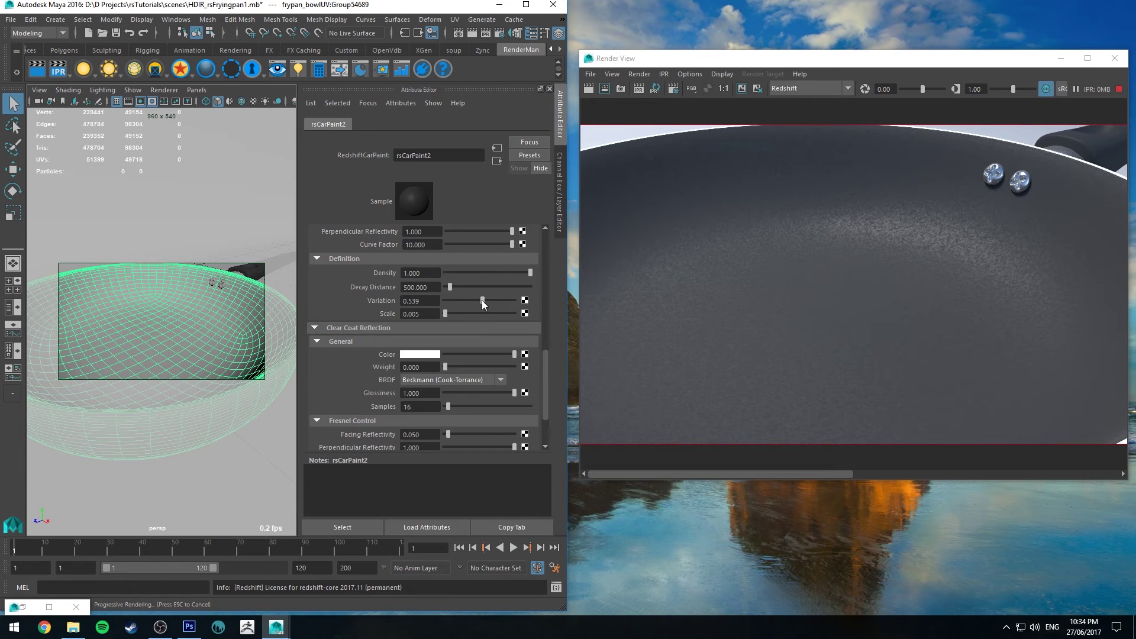
drag(481, 300, 504, 299)
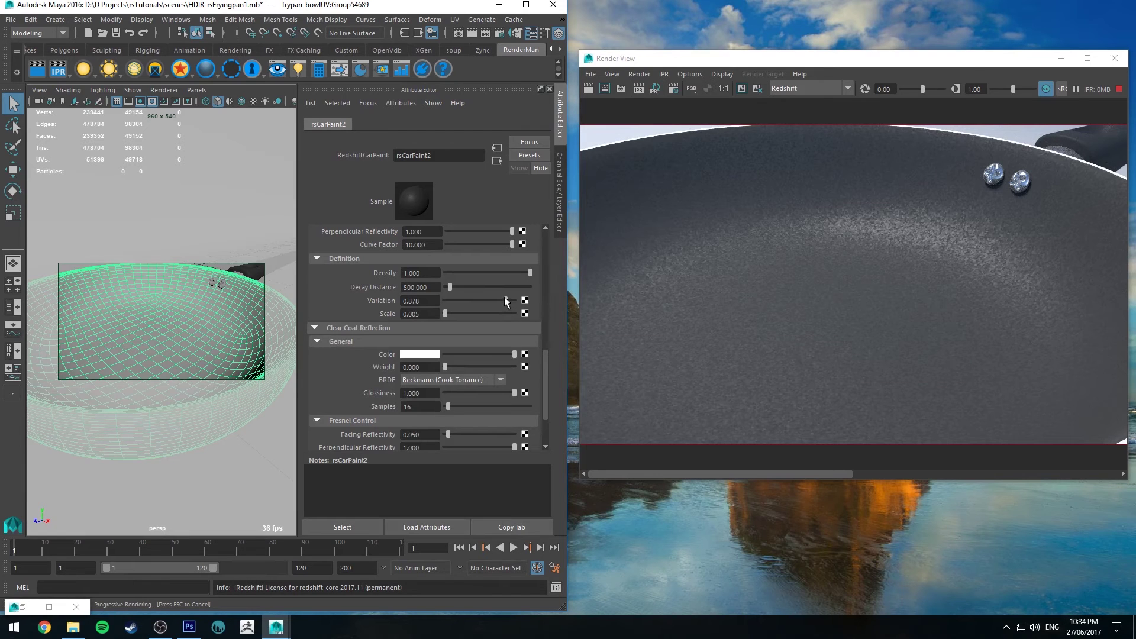
mouse_move(504, 296)
mouse_down()
mouse_move(463, 297)
mouse_move(495, 300)
mouse_up()
double_click(426, 315)
text(.003)
key(Return)
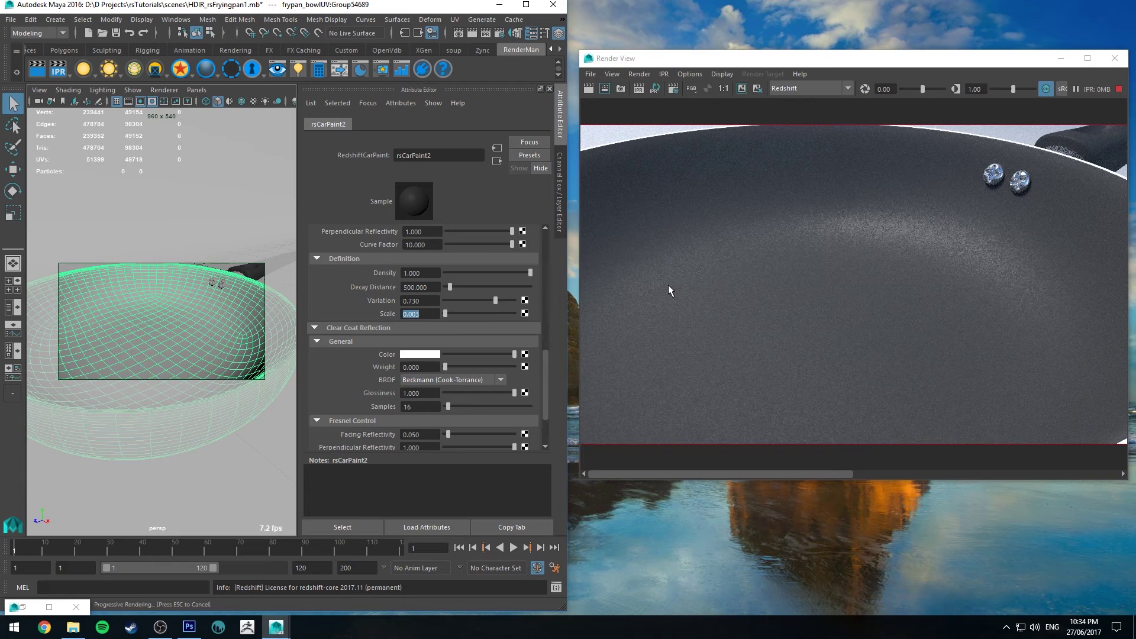
- Settle flake variation near 0.8, raise clear-coat facing reflectivity to 1, and frame the pan
drag(495, 300, 499, 297)
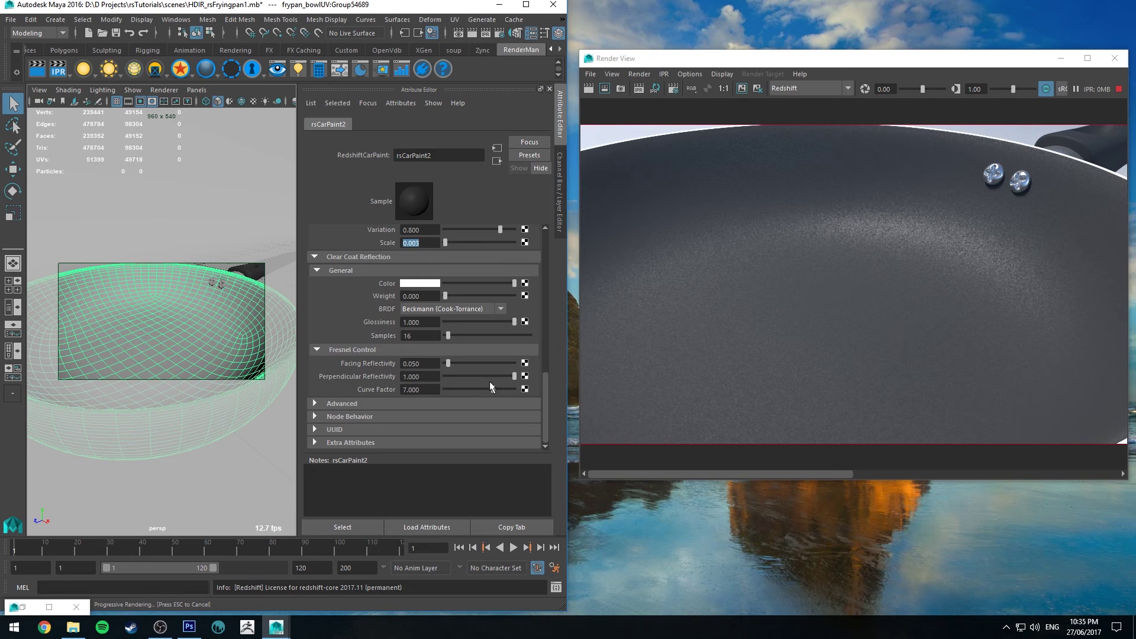
drag(448, 363, 514, 363)
key(f)
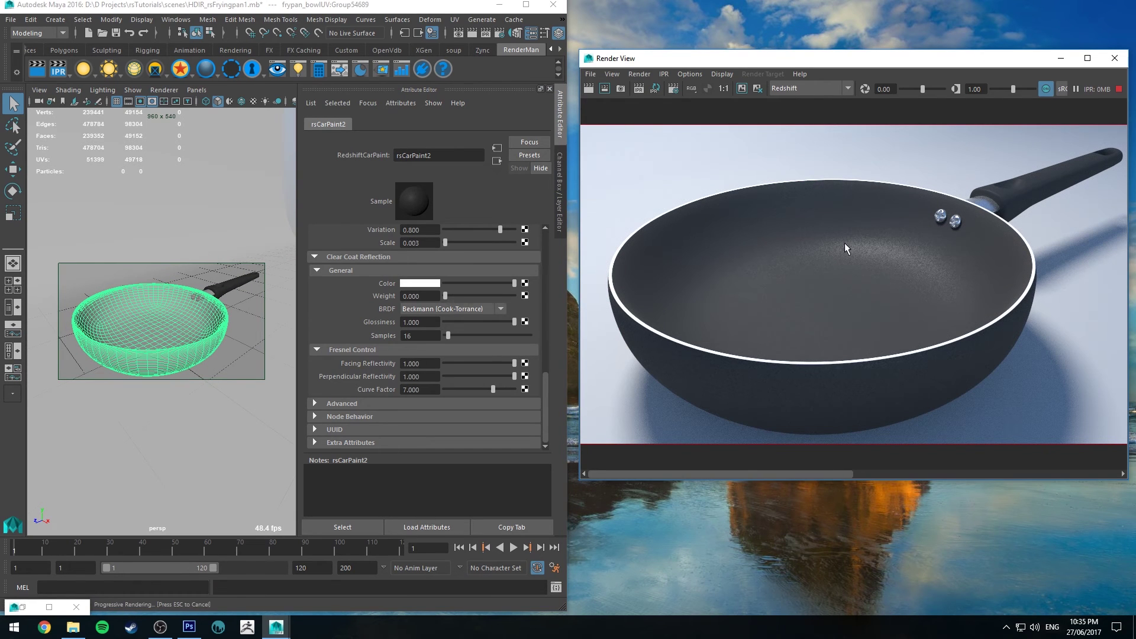
- View the render at 1:1, stop the IPR, and bring up Hypershade with Shift+T
scroll(885, 270, up, 3)
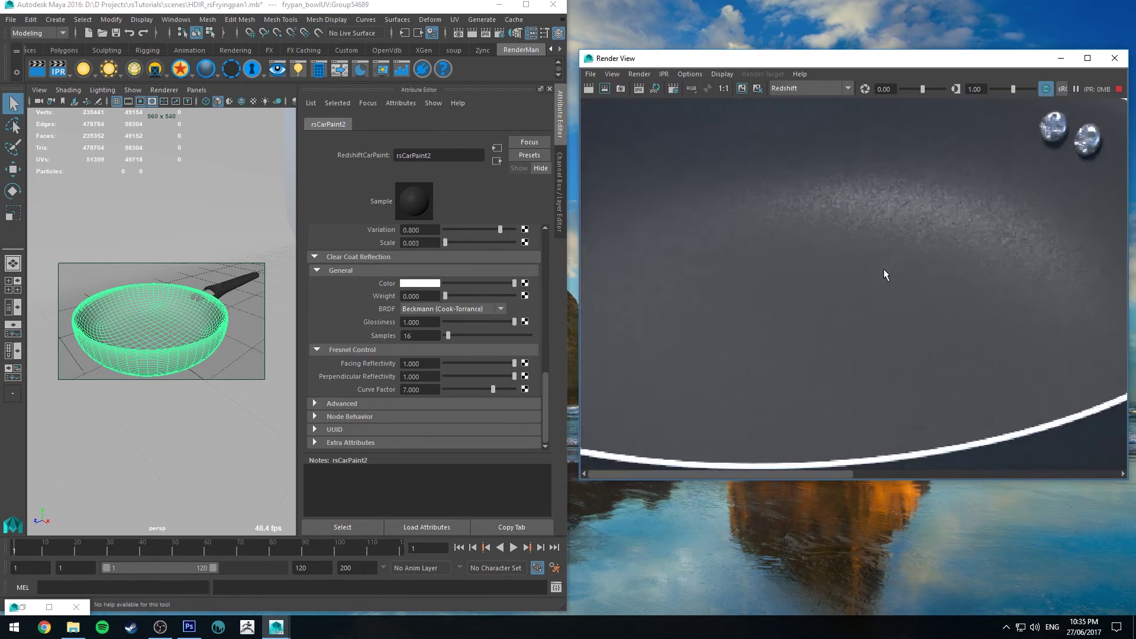
scroll(882, 265, down, 3)
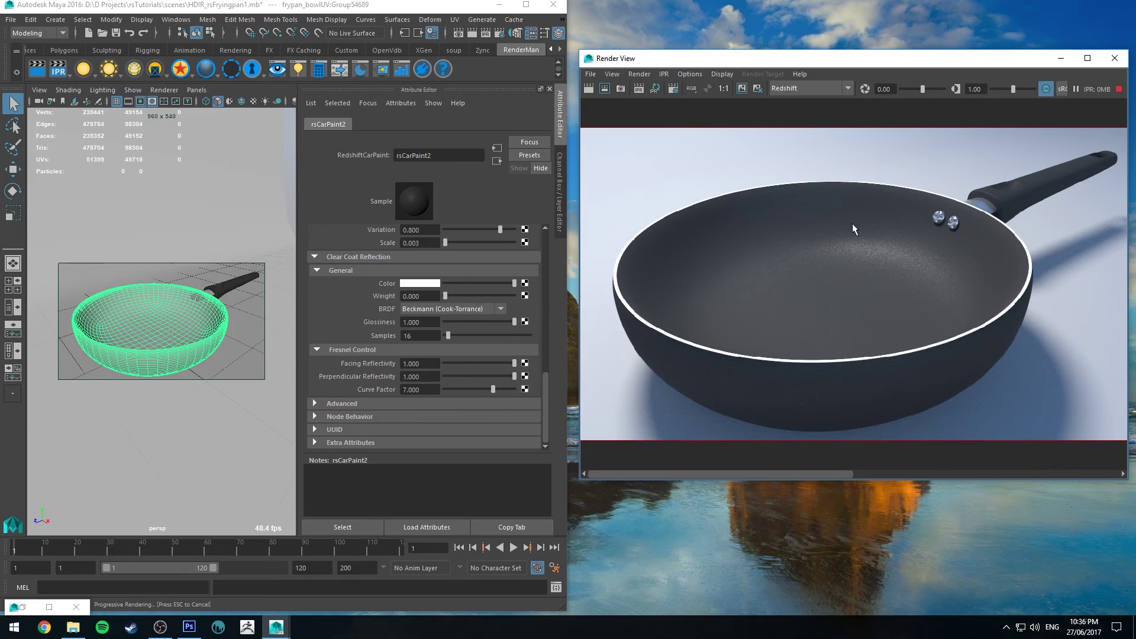
click(724, 88)
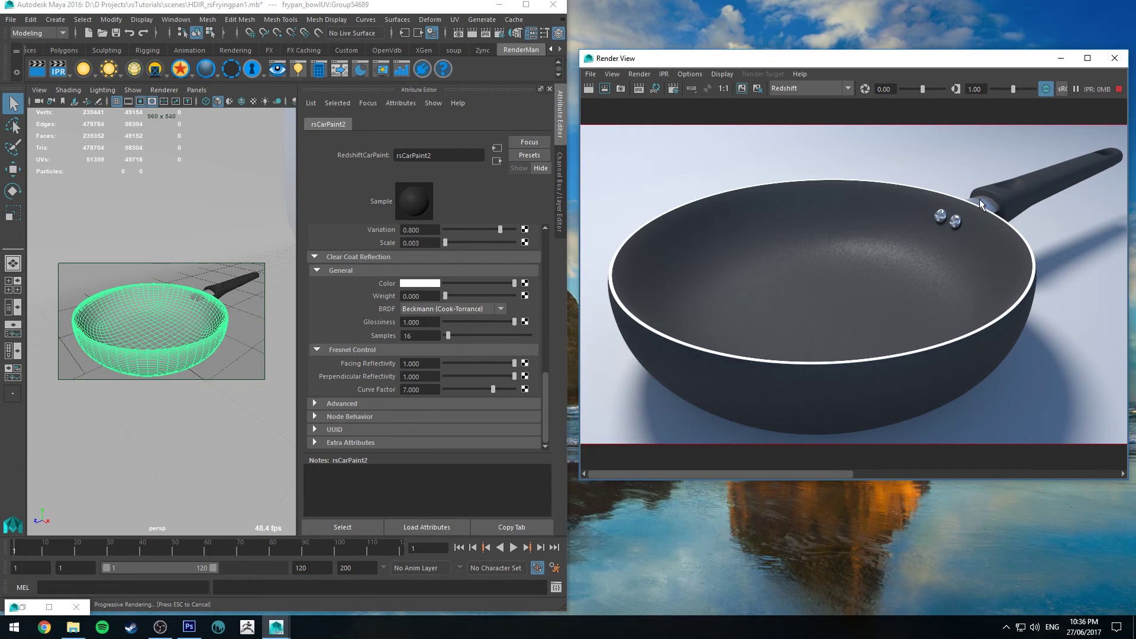
key(Escape)
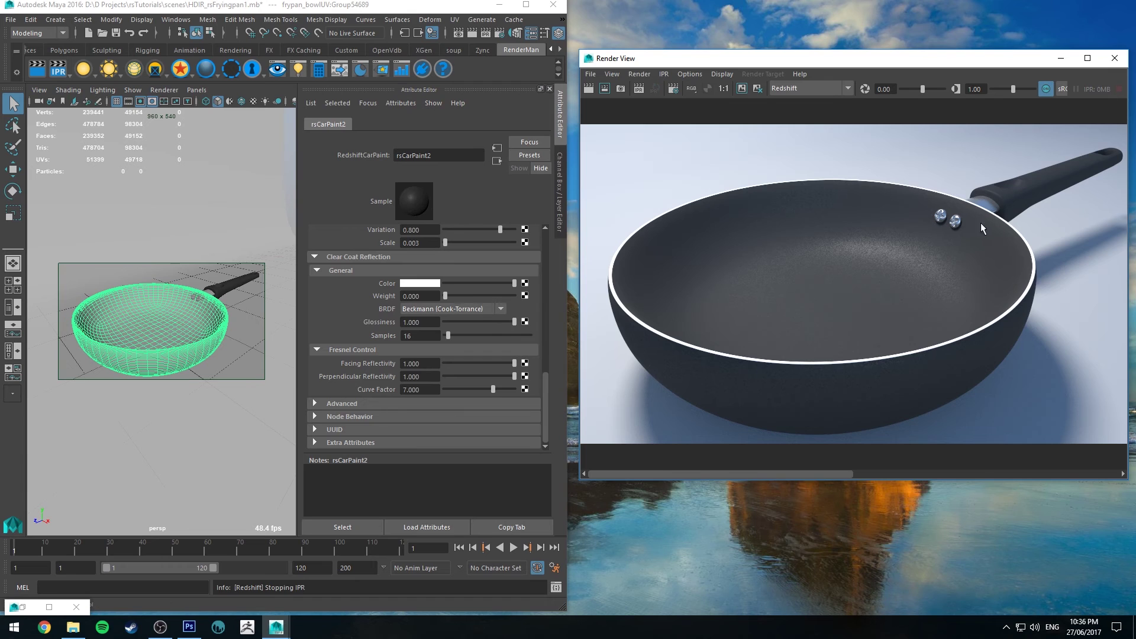
key(shift+t)
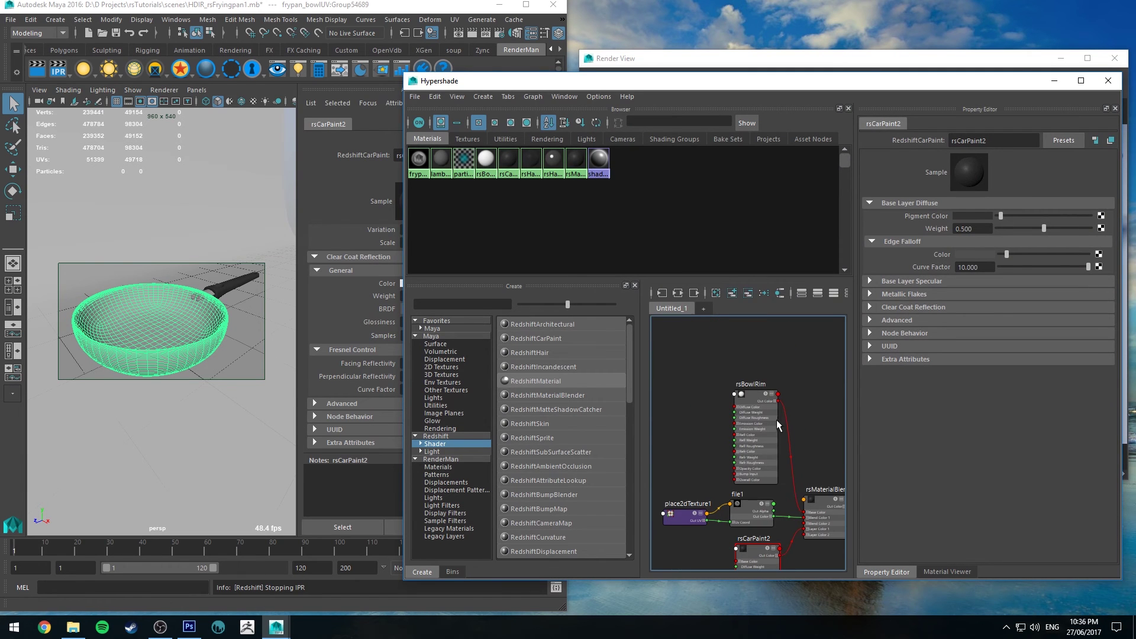
- Replace rsBowlRim with rsHandleMount as rsMaterialBlender1's Base Color, then put Hypershade away
drag(750, 399, 728, 371)
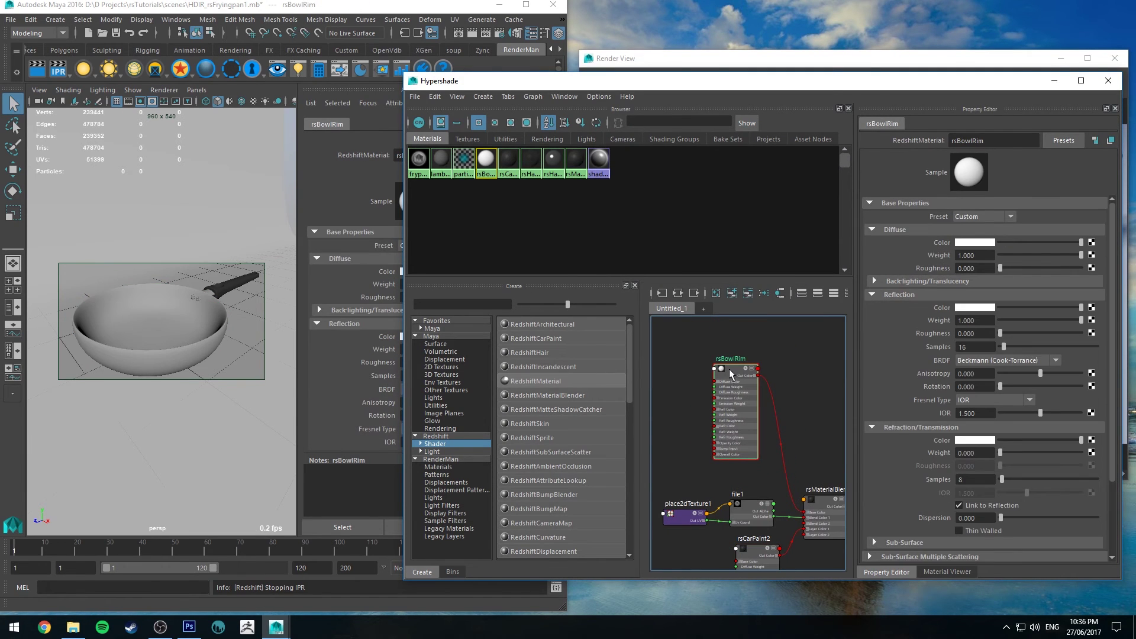
click(768, 385)
key(Delete)
drag(734, 368, 672, 335)
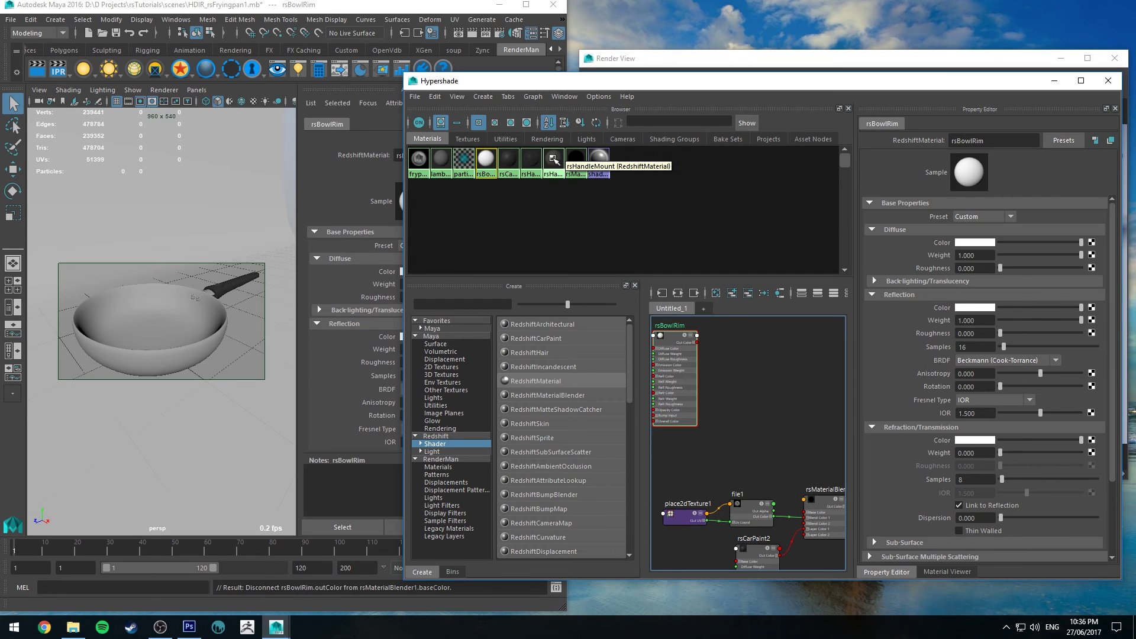
middle_drag(554, 160, 765, 379)
drag(739, 346, 760, 475)
click(1054, 80)
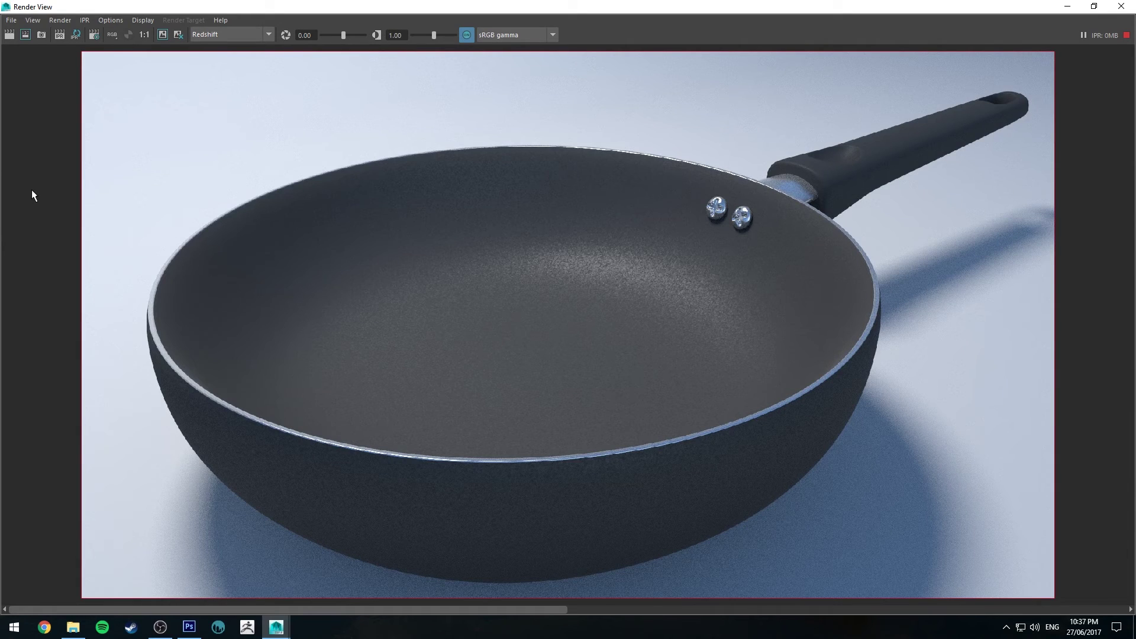
click(144, 35)
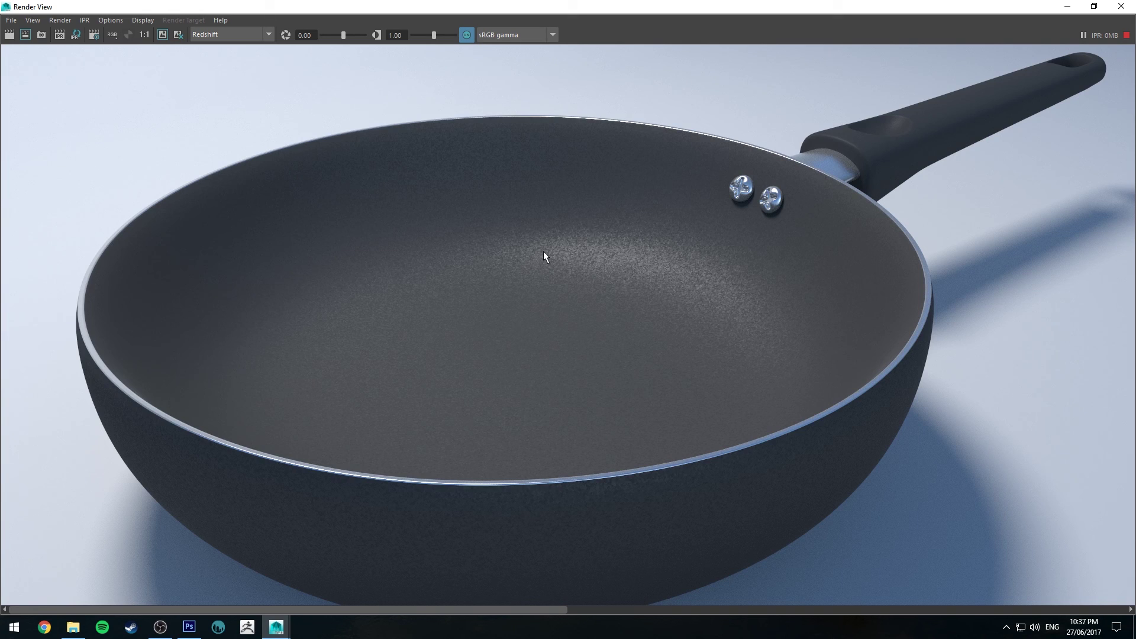
scroll(640, 354, down, 1)
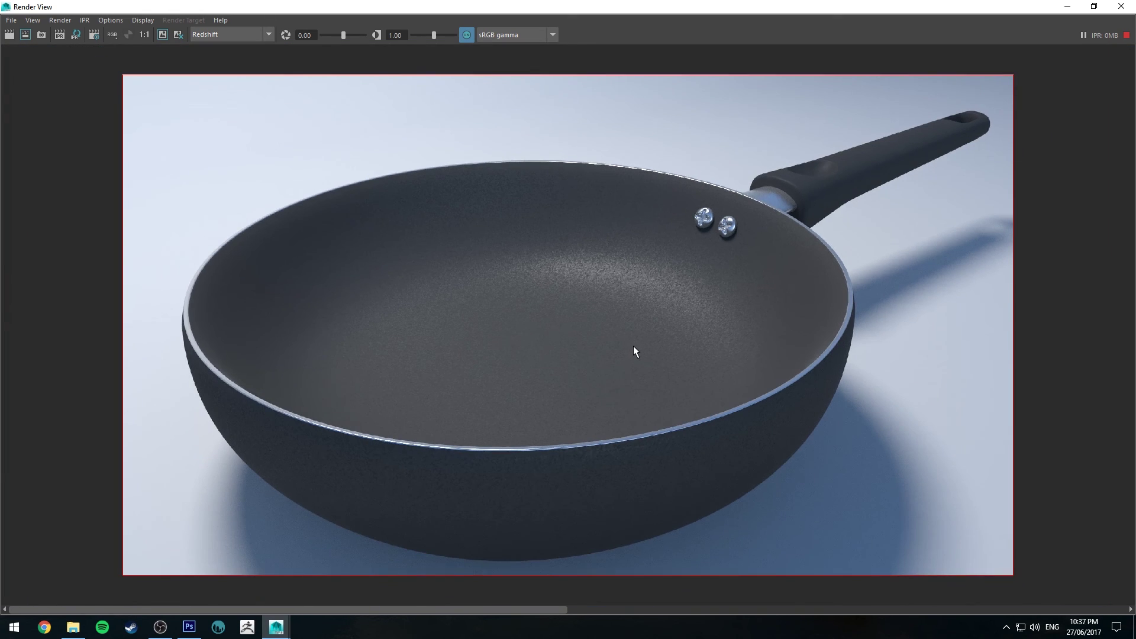